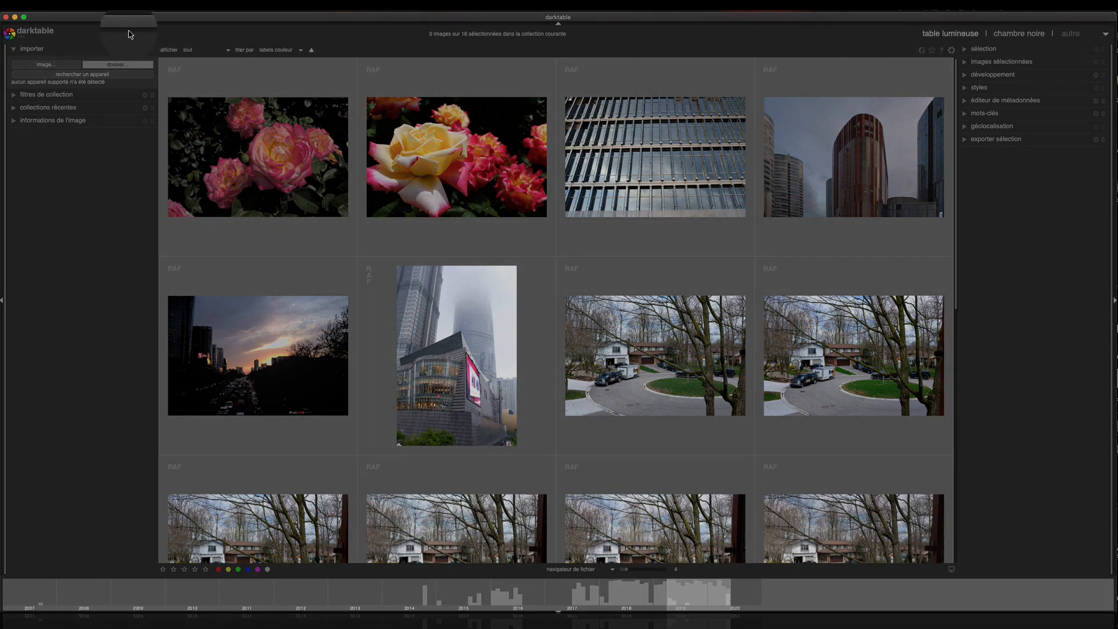
Import the Tutoriel-Films-FUJI folder from 05_May_2020_RAF into the library.
left_click(114, 65)
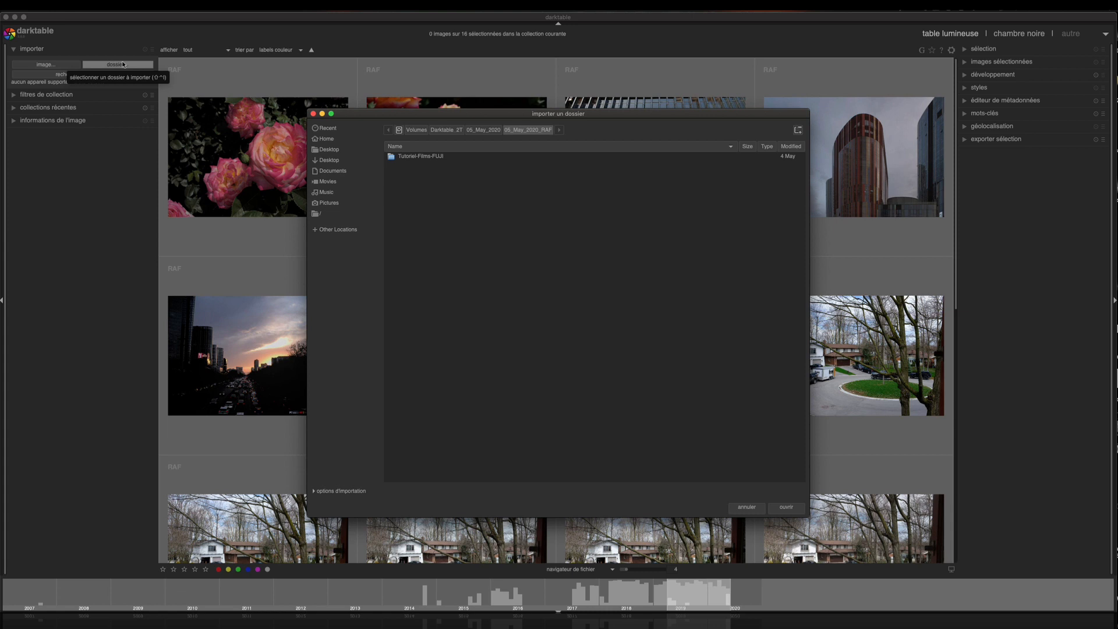
left_click(419, 156)
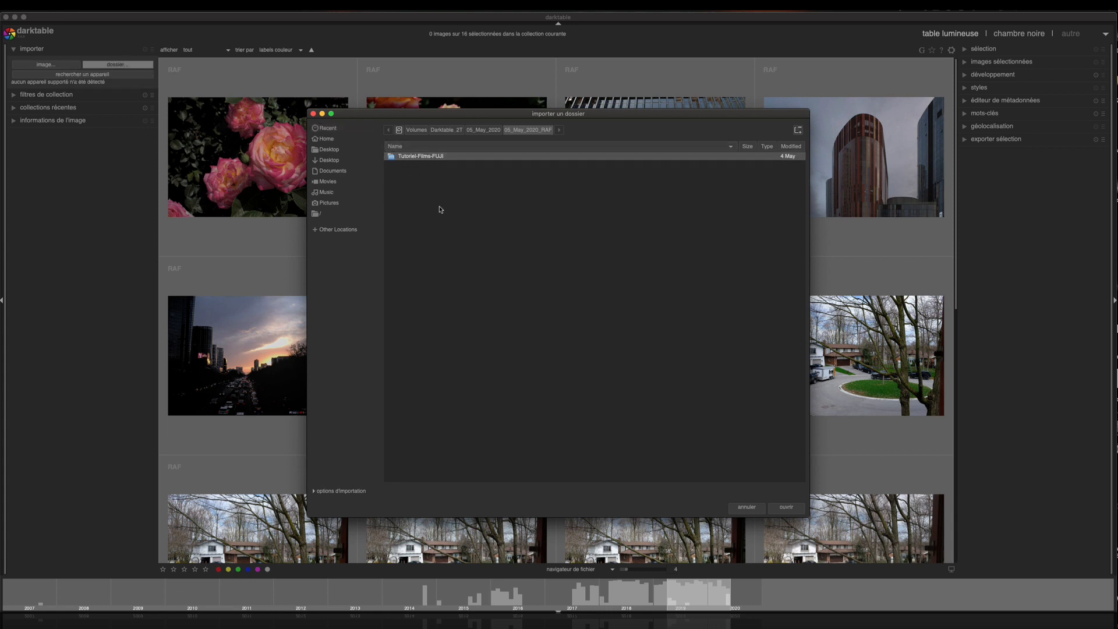
left_click(787, 508)
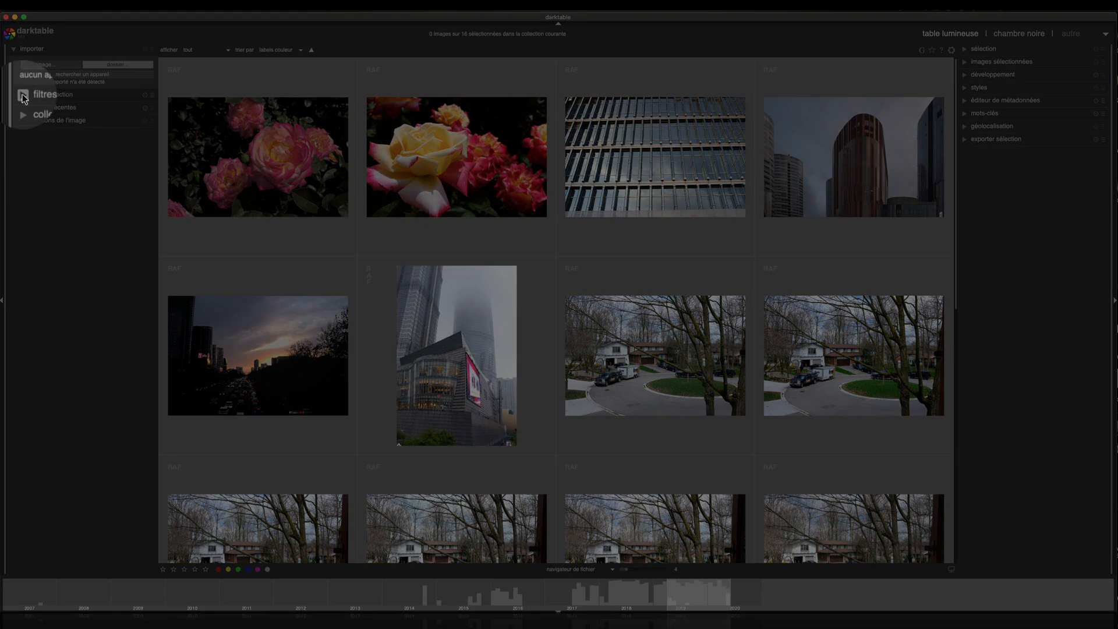
Browse the film rolls listed in the collection filters and review the recently used collections.
left_click(13, 96)
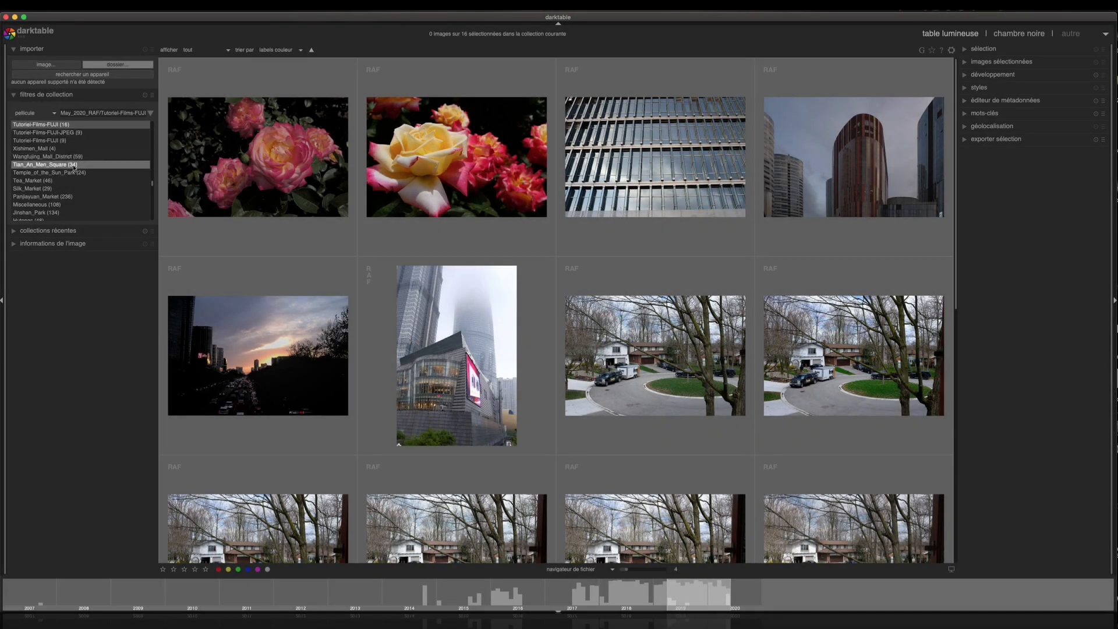
scroll(76, 171, "down", 3)
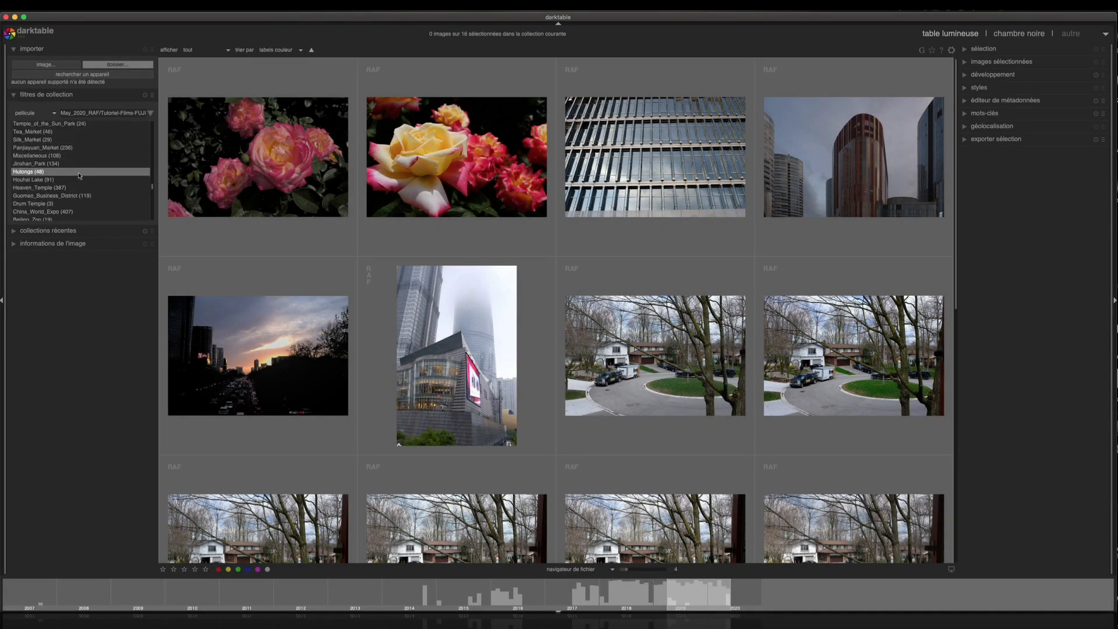
scroll(81, 174, "up", 4)
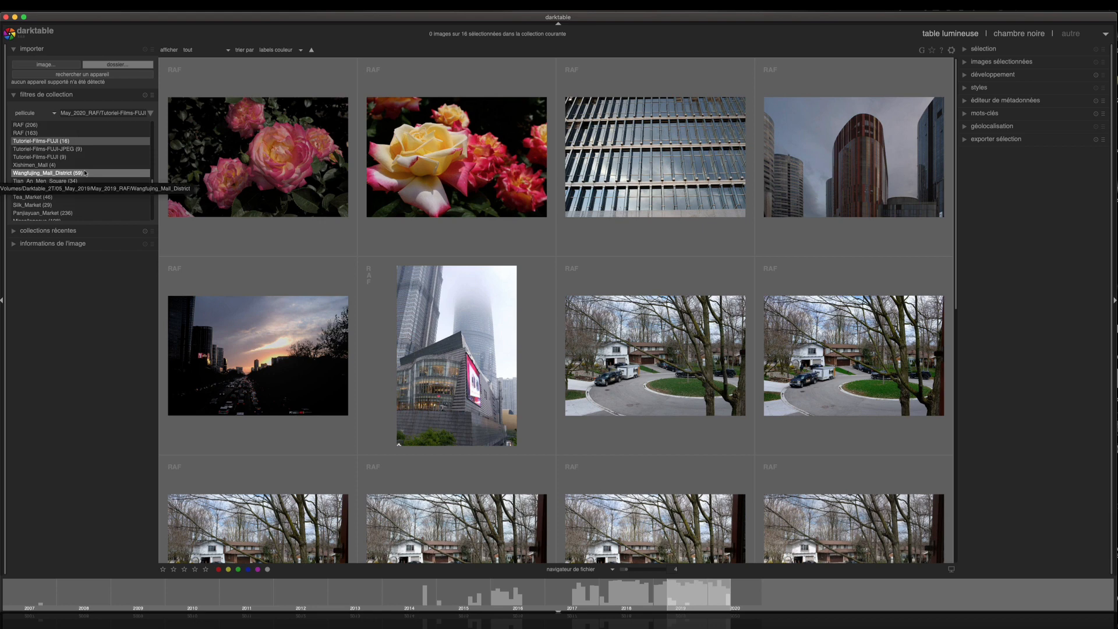
scroll(78, 134, "up", 5)
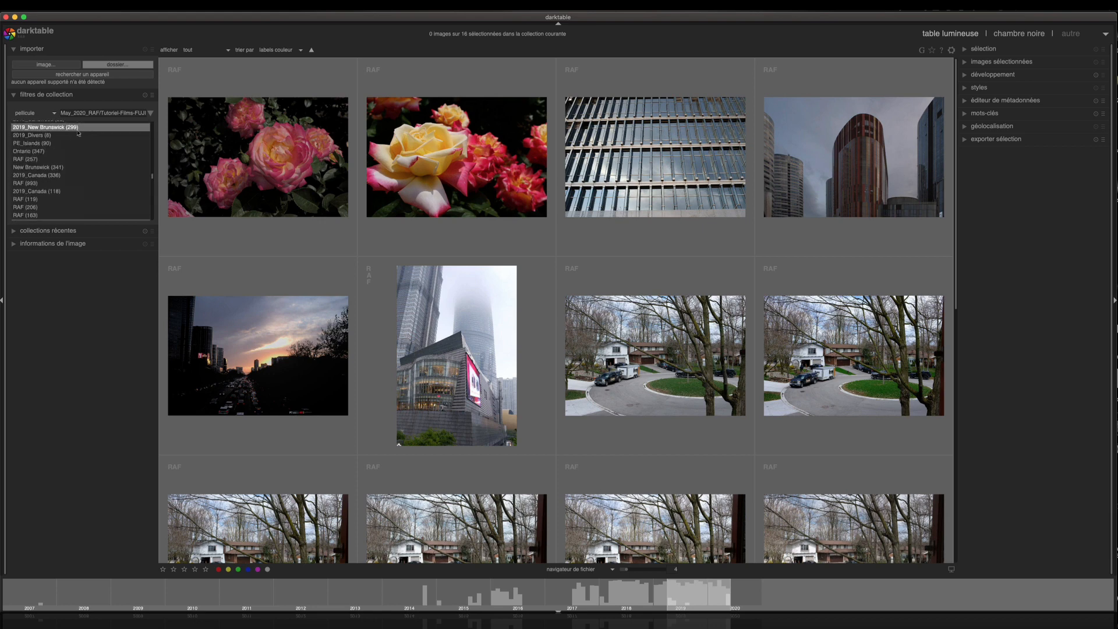
scroll(78, 132, "up", 5)
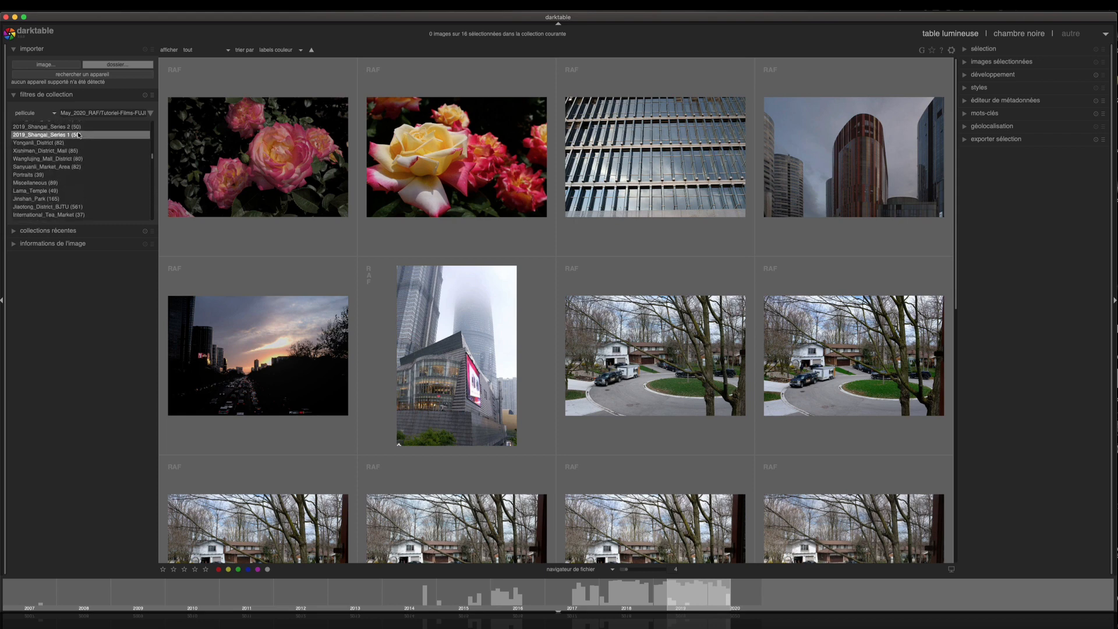
scroll(78, 135, "up", 5)
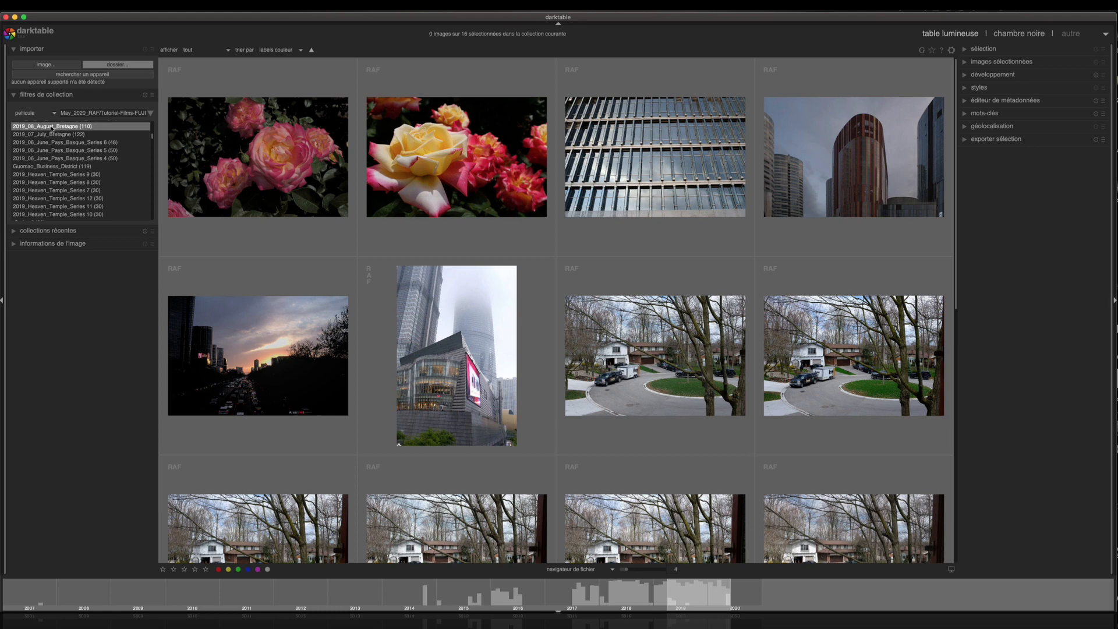
left_click(15, 96)
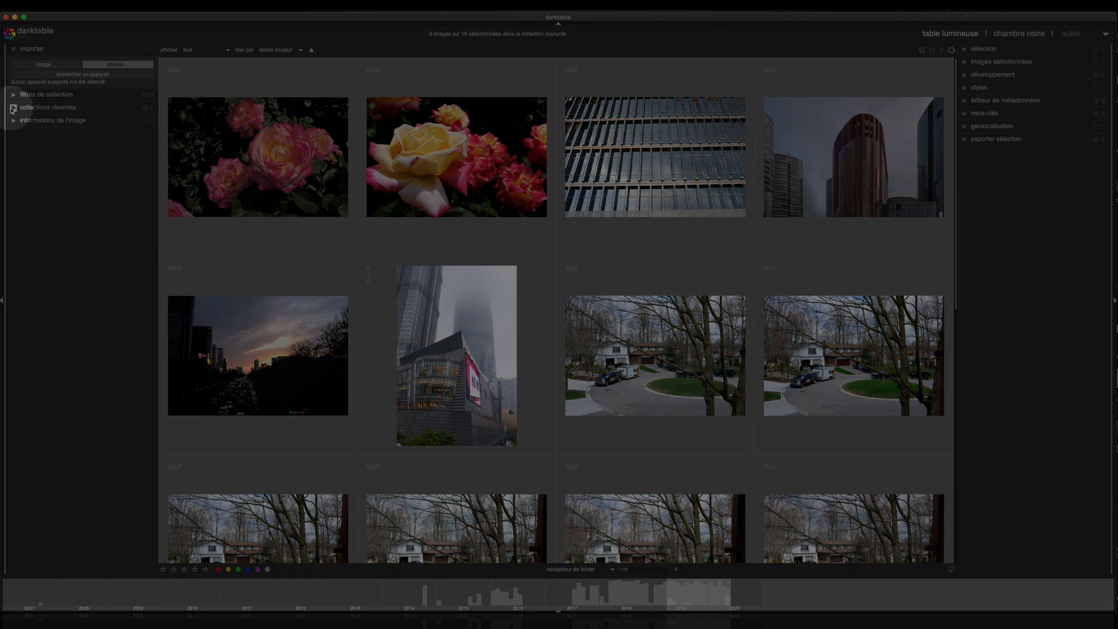
left_click(13, 108)
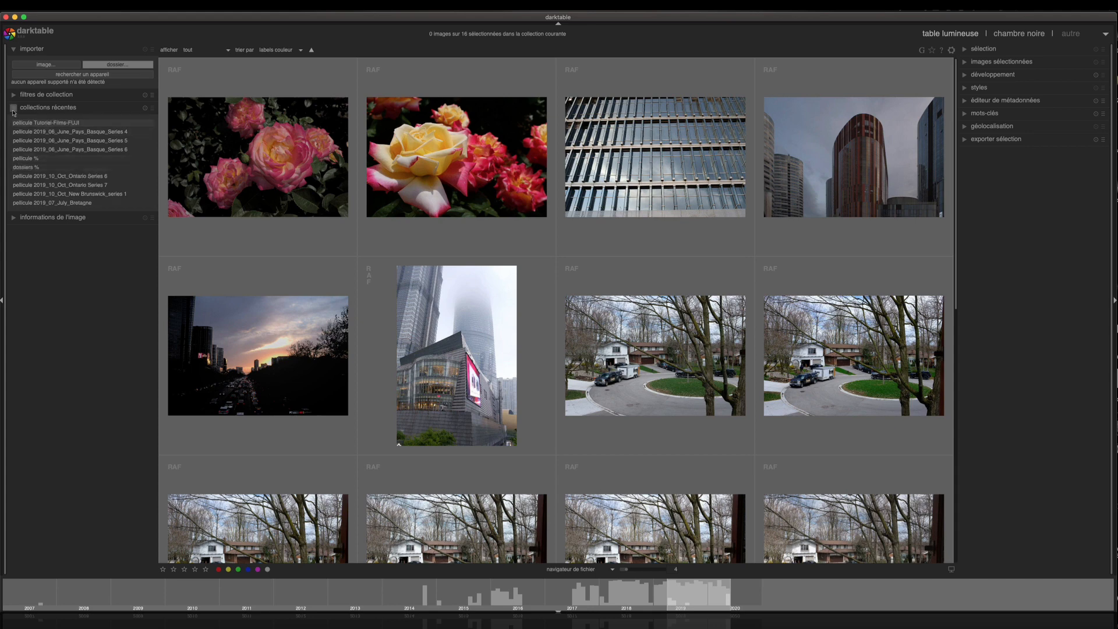
left_click(35, 108)
Examine the image information, such as file name, aperture, exposure and ISO, for individual photos in the first row.
left_click(13, 122)
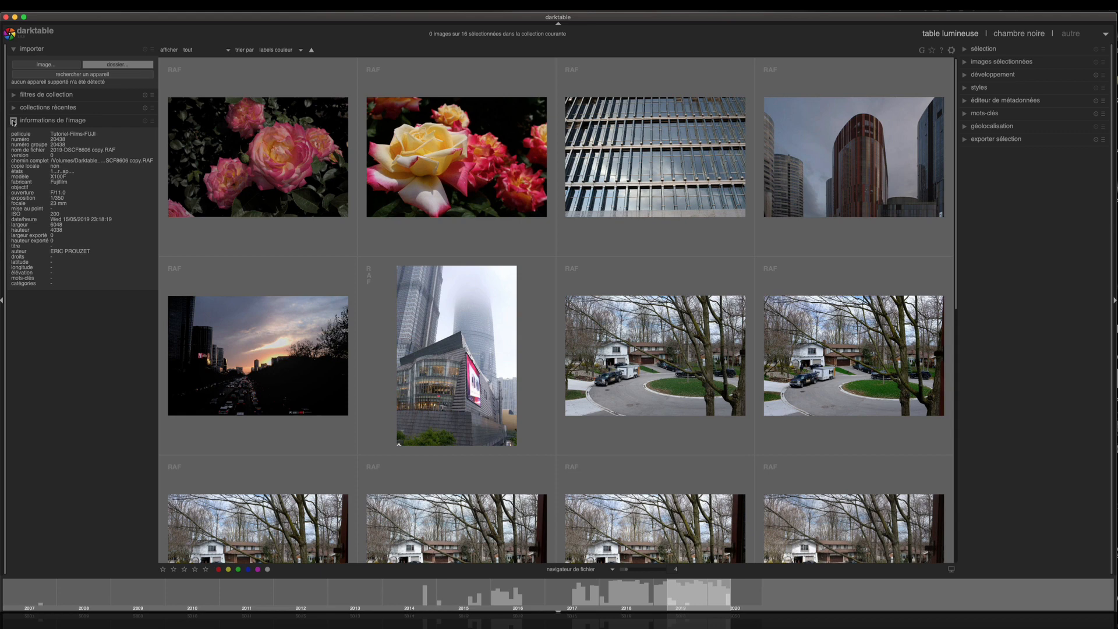
left_click(403, 159)
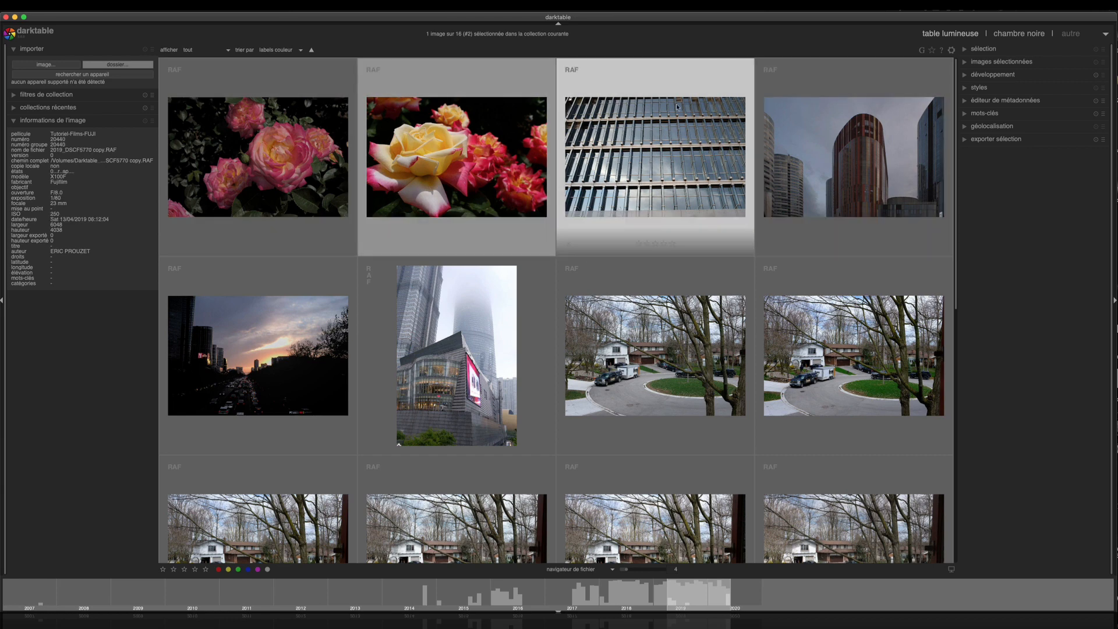
left_click(652, 79)
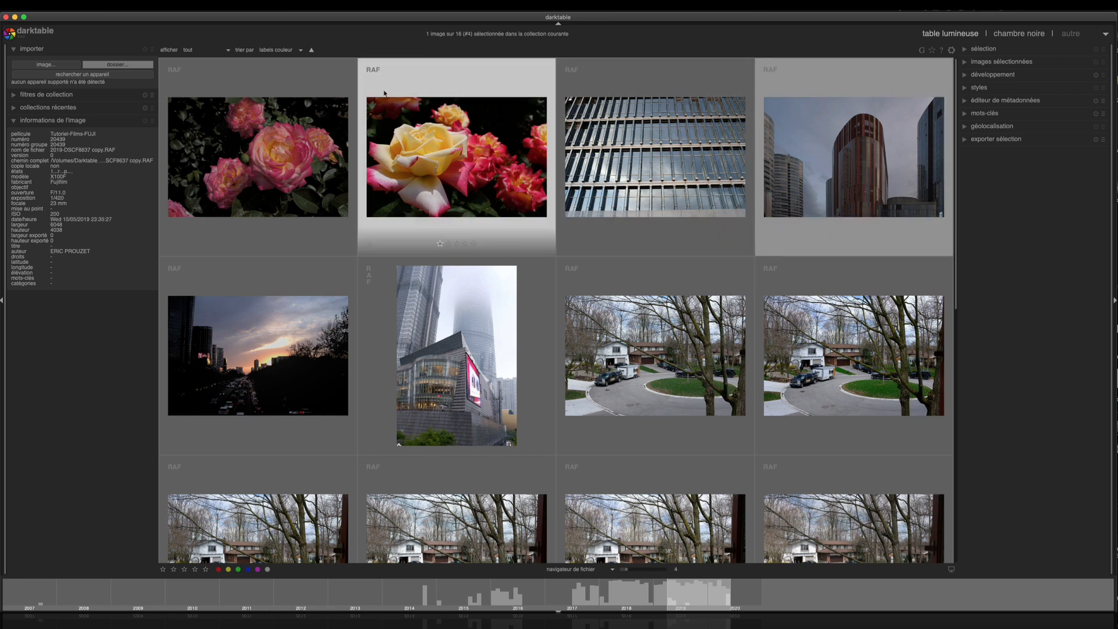
Rate the first pink rose photo one star, mark it as rejected, and clear the rejection.
left_click(283, 89)
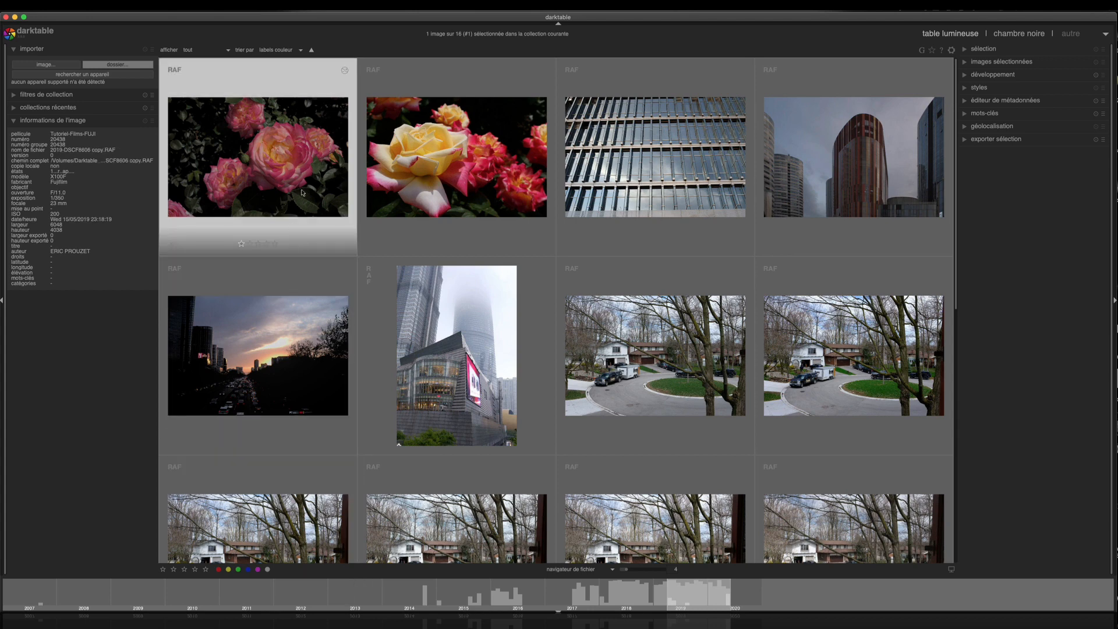
left_click(249, 570)
left_click(258, 569)
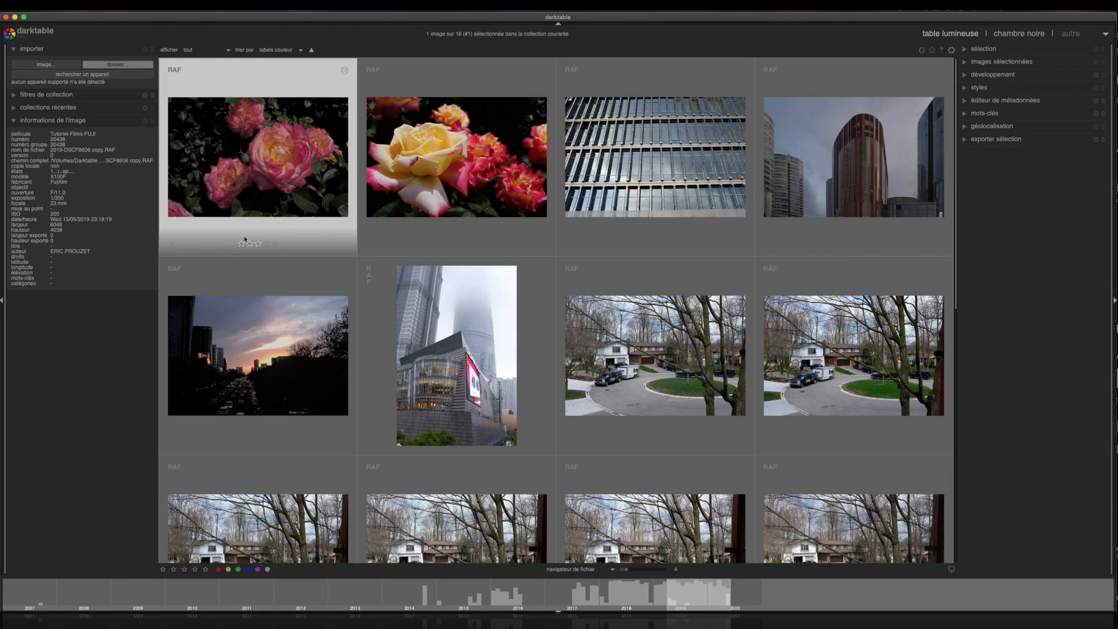
key("1")
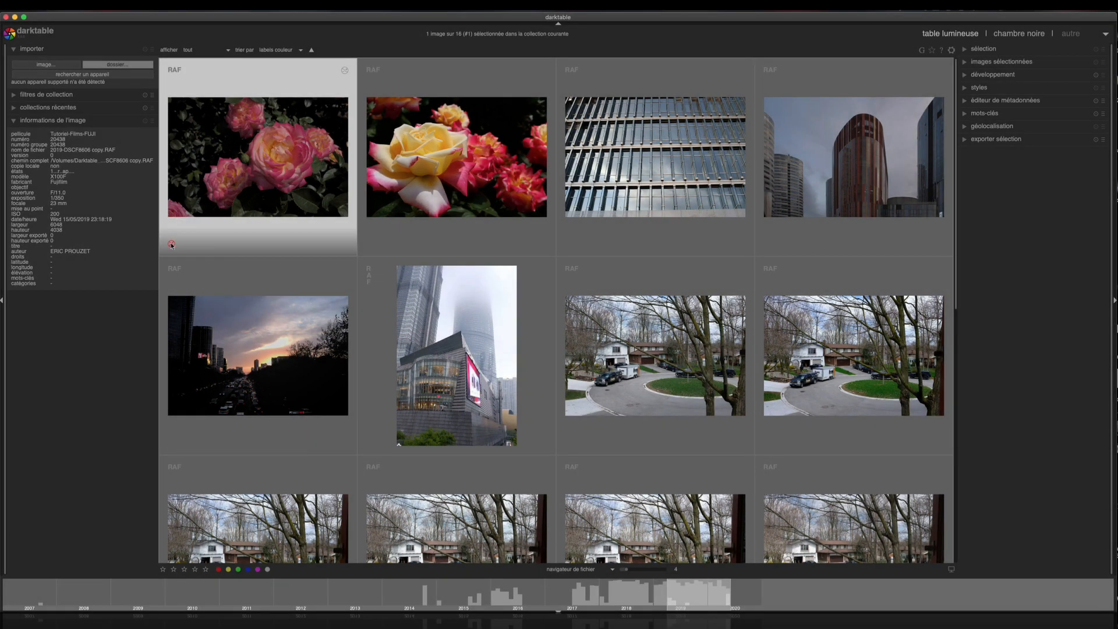
left_click(170, 243)
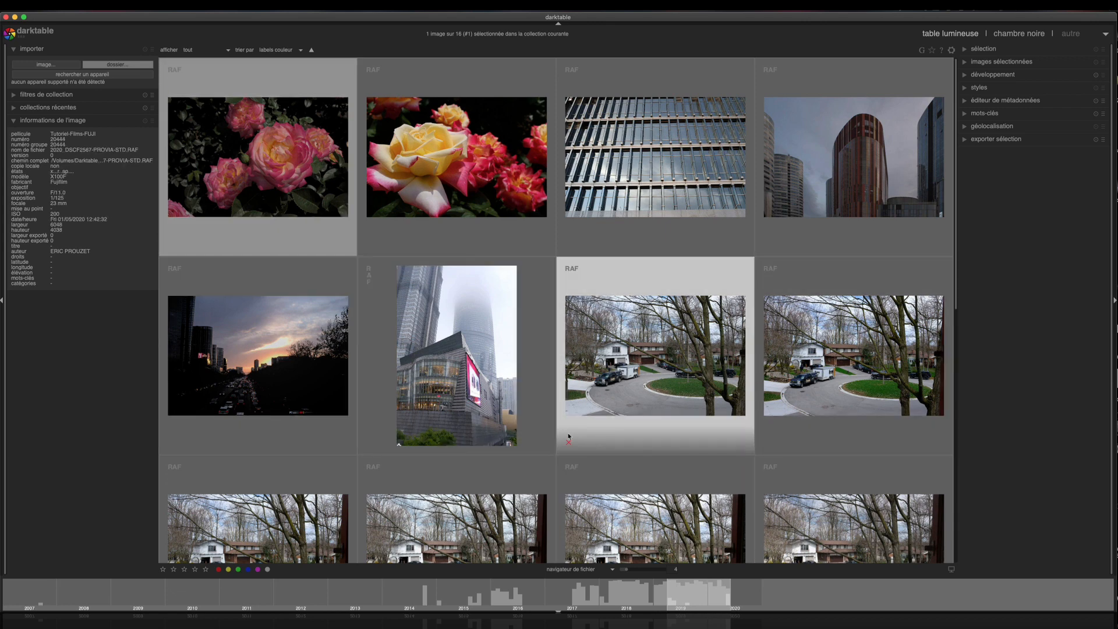
left_click(171, 244)
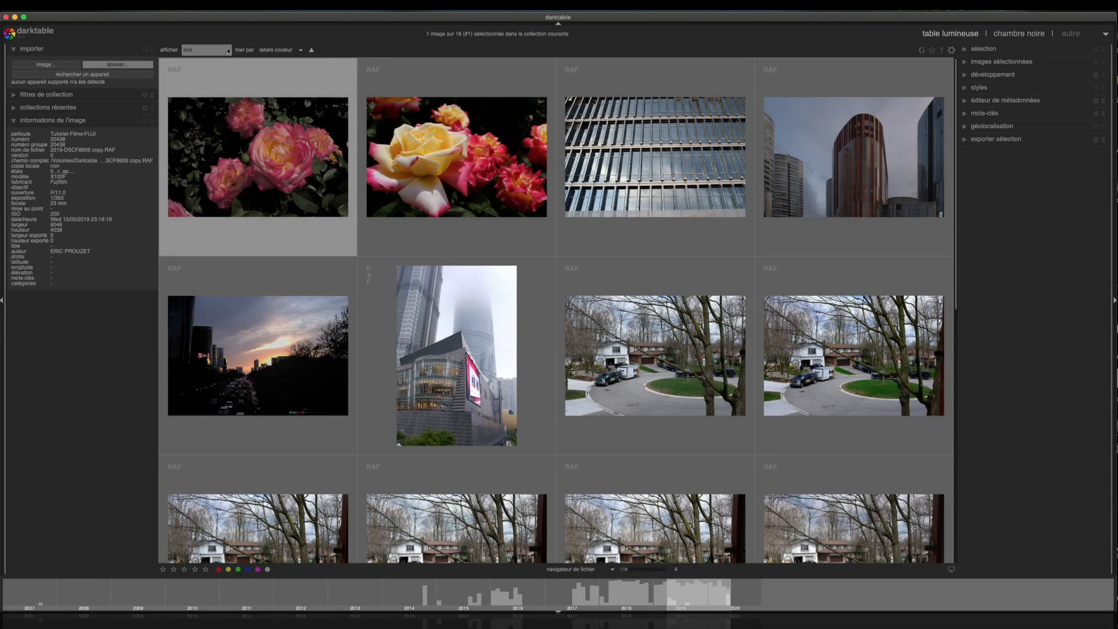
Filter the collection to show all photos except rejected ones, and compare with only the rejected ones.
left_click(229, 51)
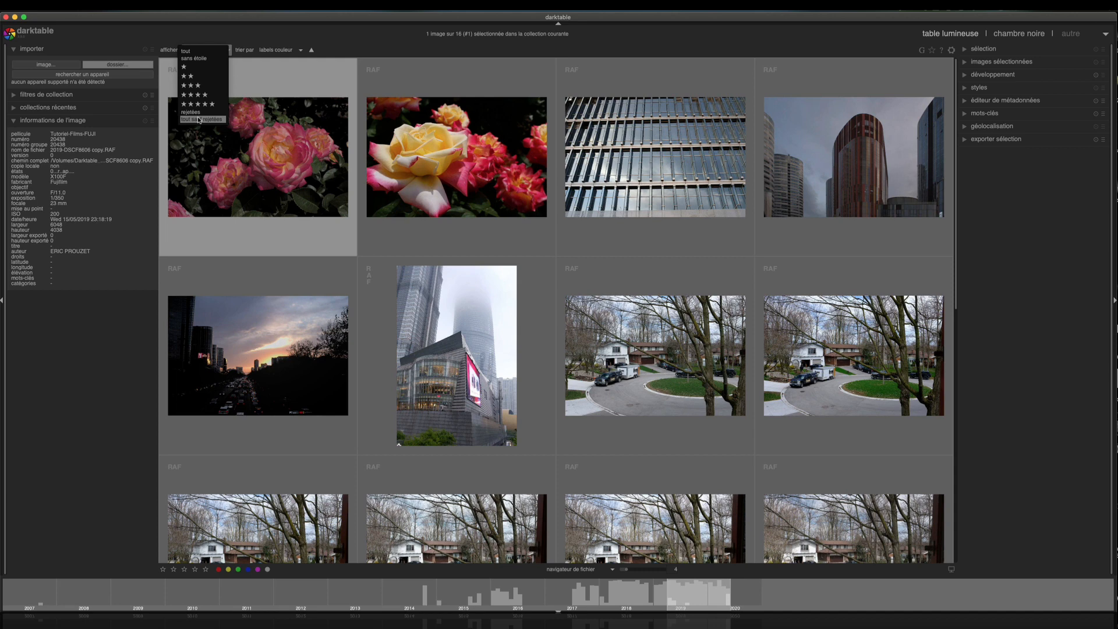
left_click(199, 120)
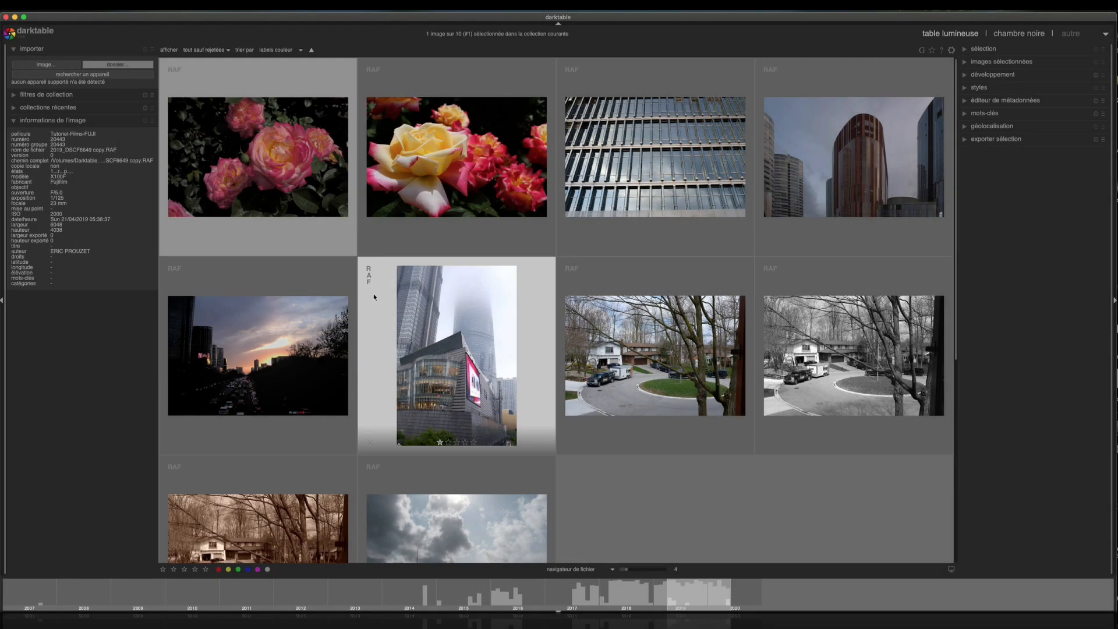
left_click(224, 50)
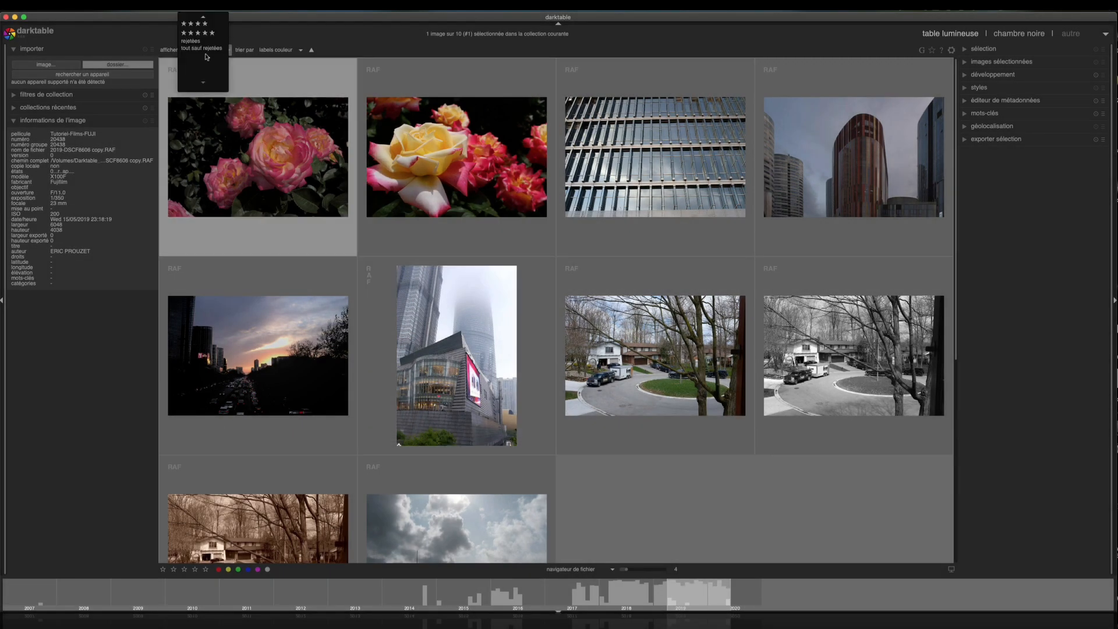
left_click(202, 44)
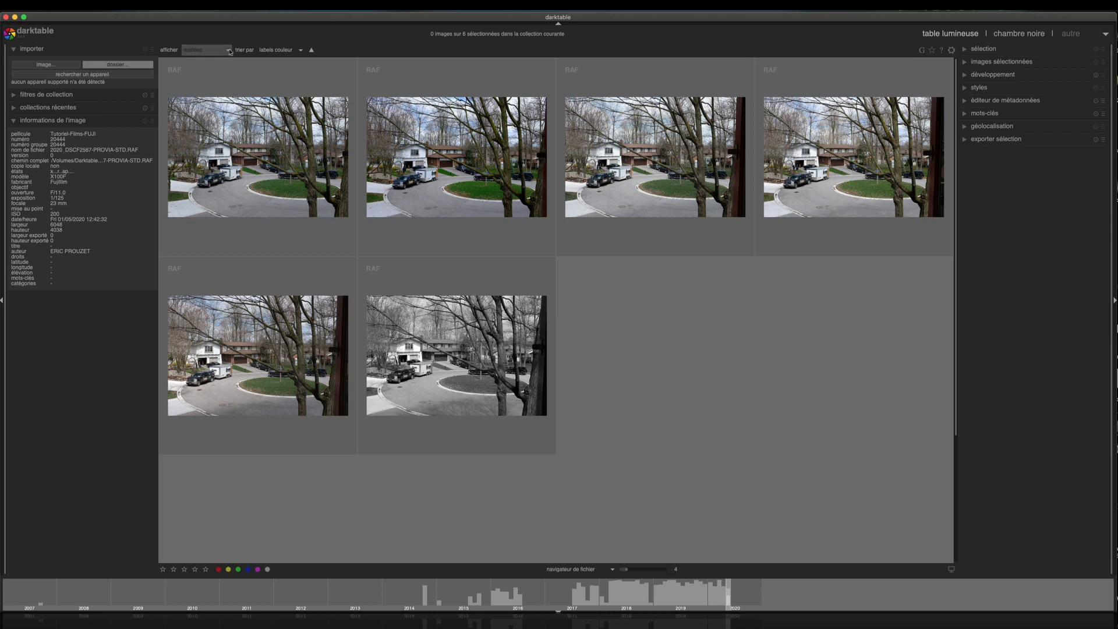
Set the display filter back to all photos and keep them sorted by colour labels.
left_click(205, 51)
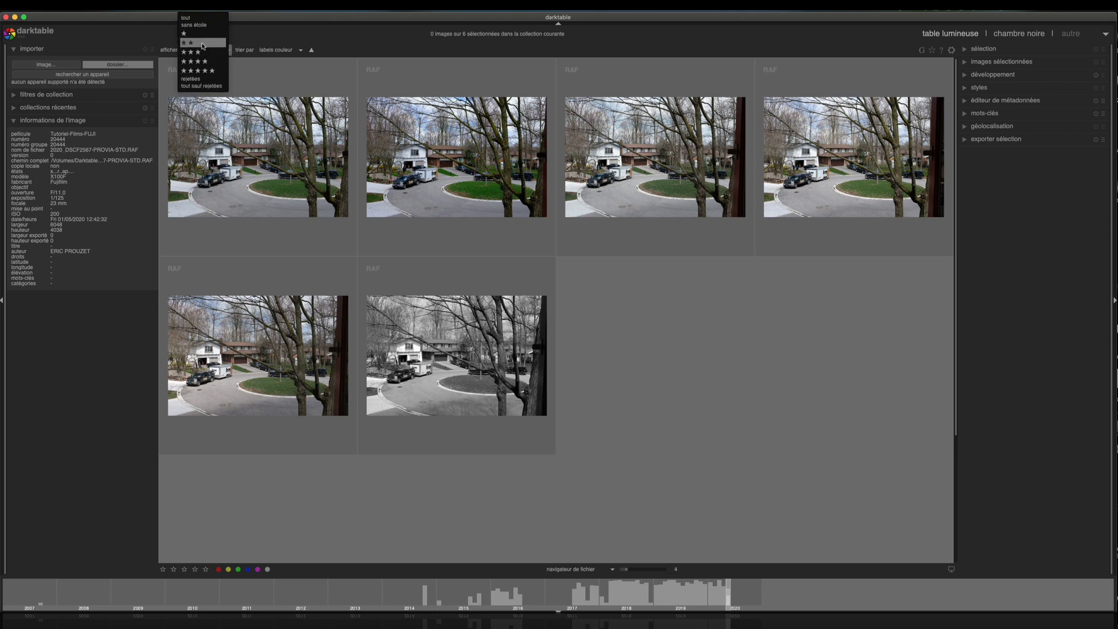
left_click(198, 18)
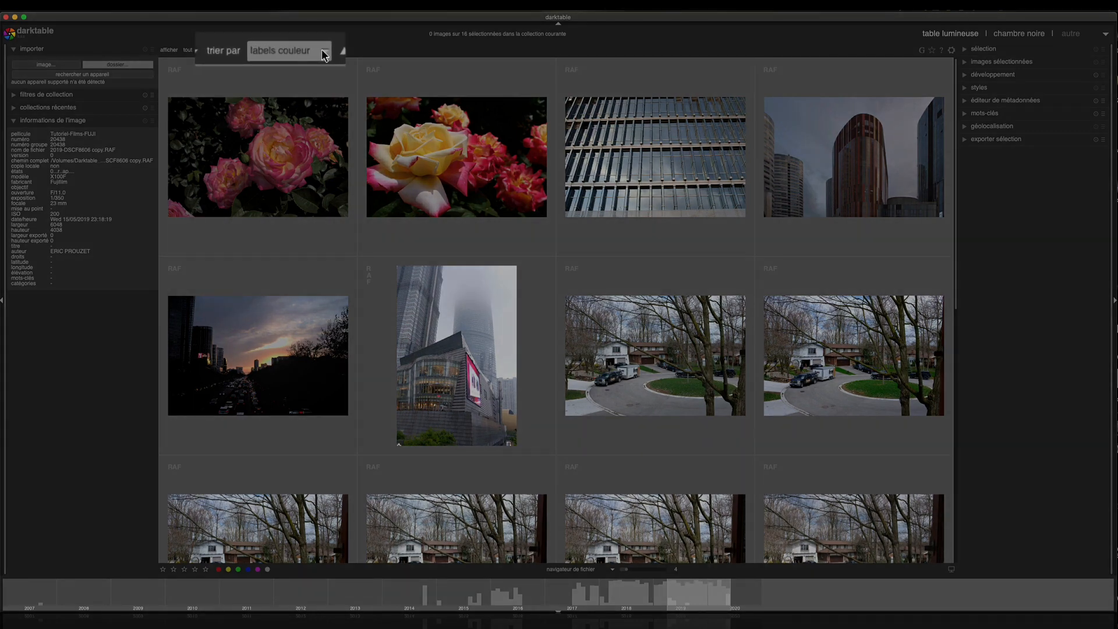
left_click(298, 51)
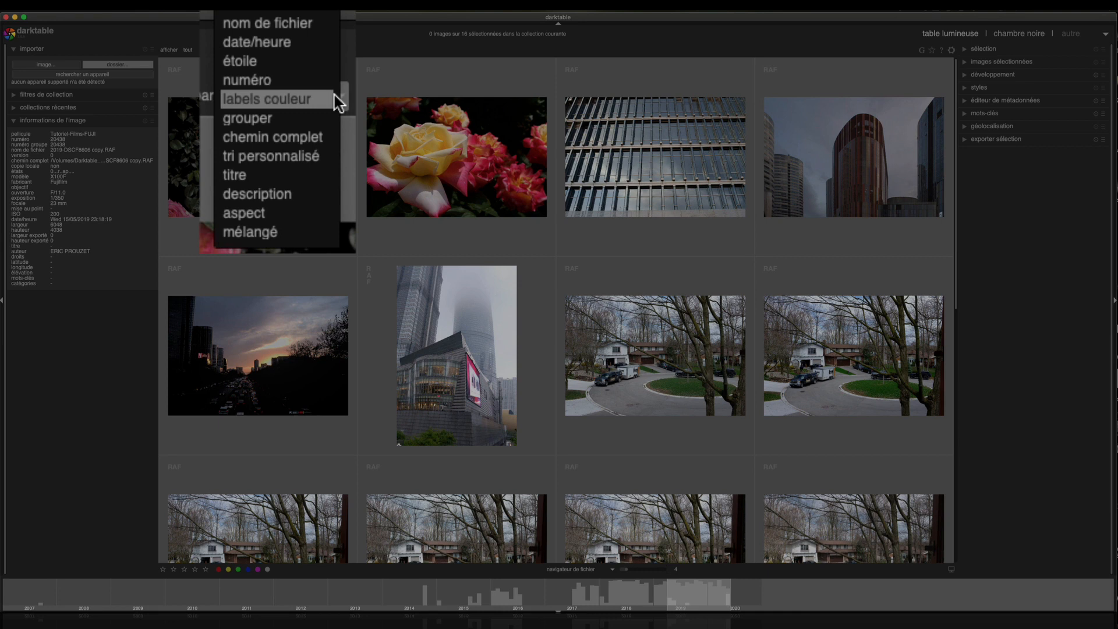
left_click(337, 100)
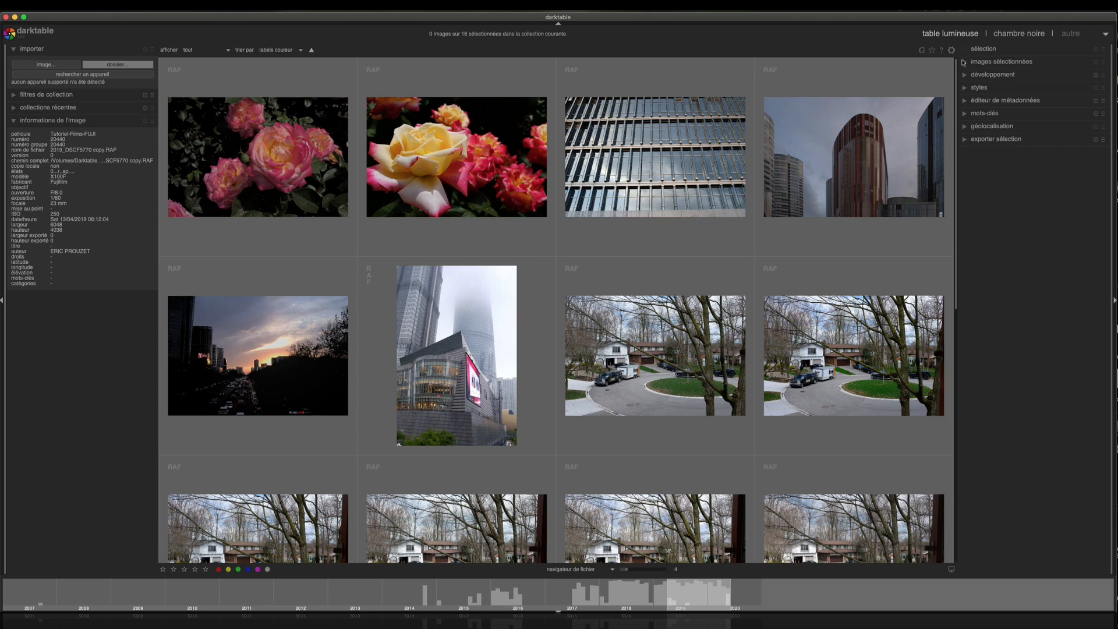
Examine the saved styles and the modules contained in XT20-50mm-ISO200 and test tuto iso800.
left_click(965, 89)
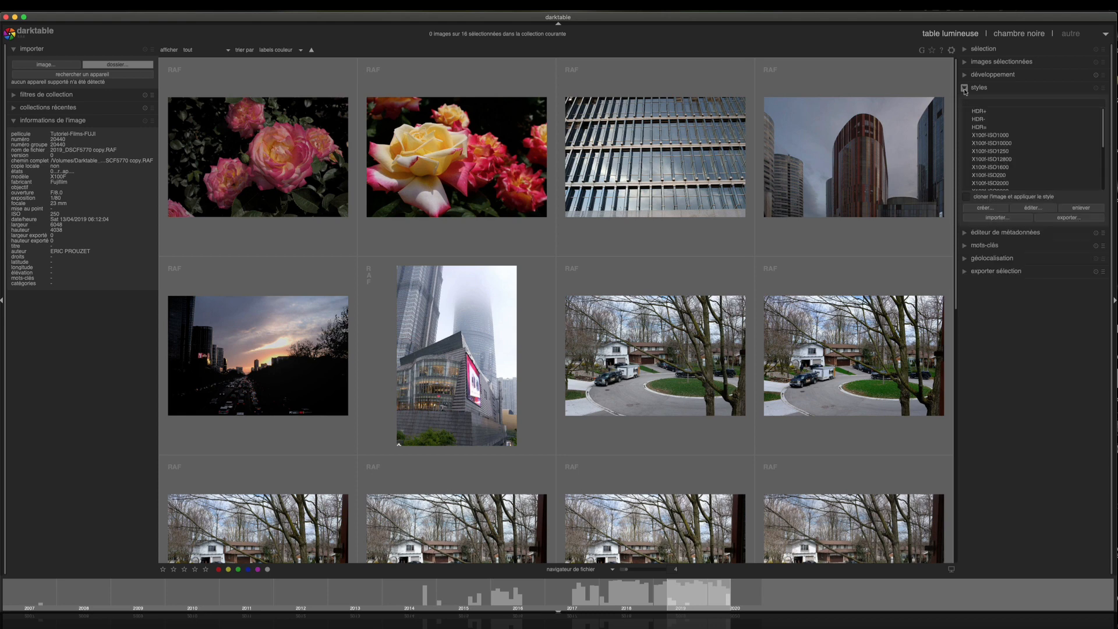
left_click(998, 143)
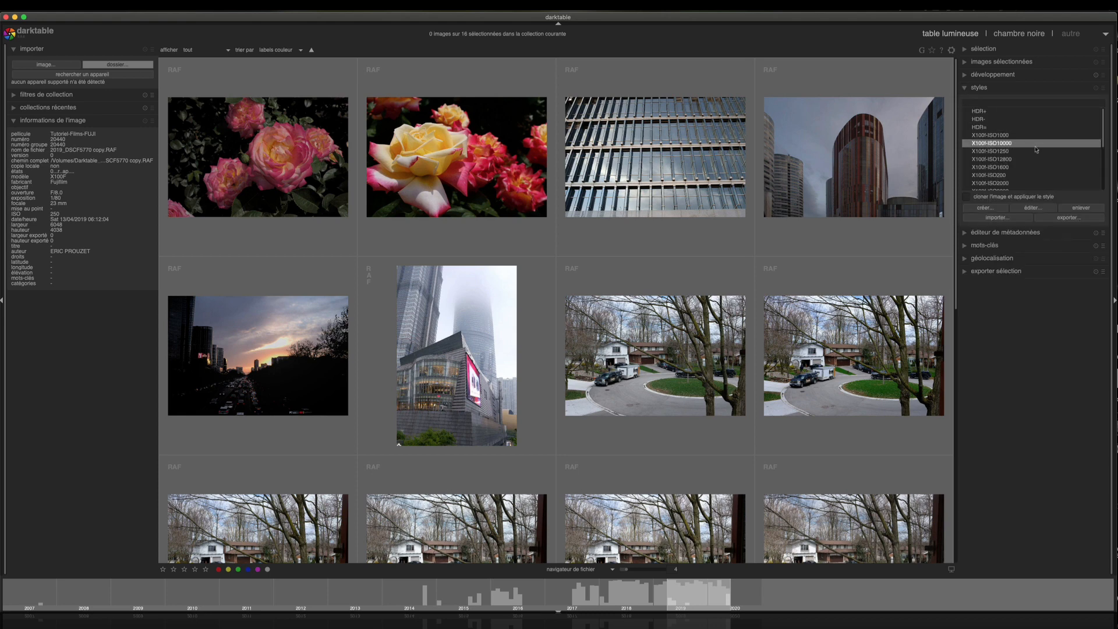
scroll(1049, 151, "down", 3)
left_click(1068, 157)
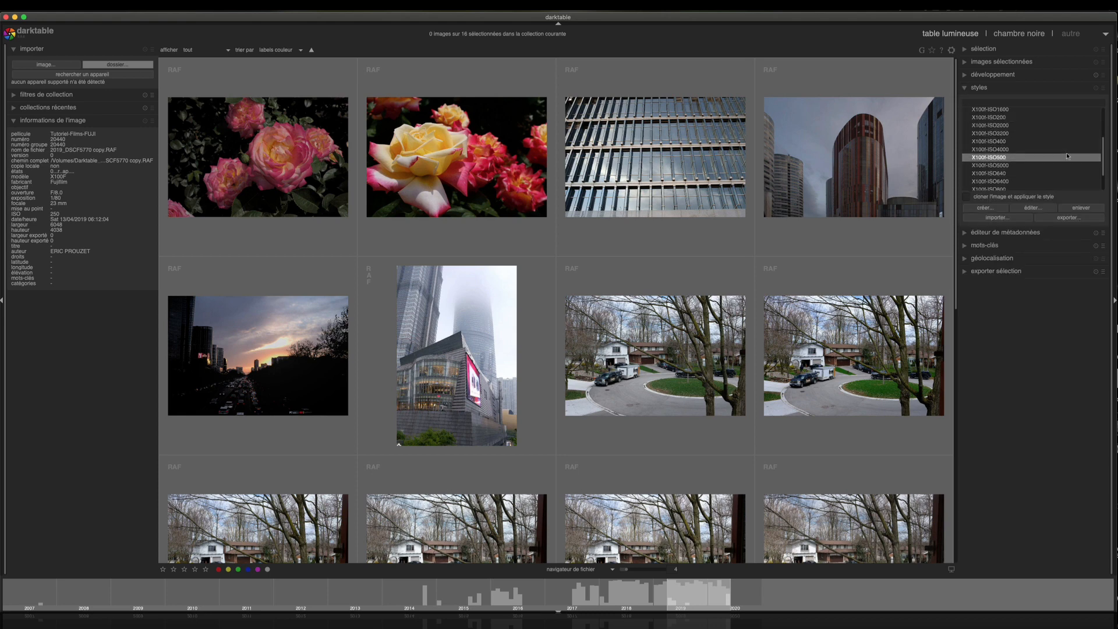
scroll(1068, 156, "down", 2)
mouse_move(1066, 154)
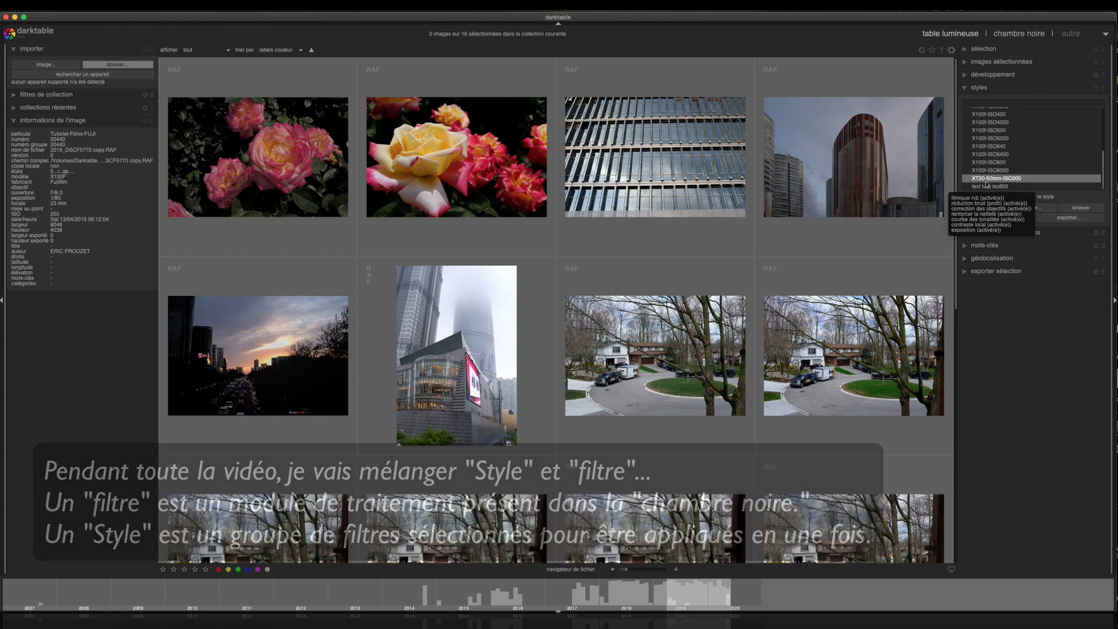
mouse_move(987, 187)
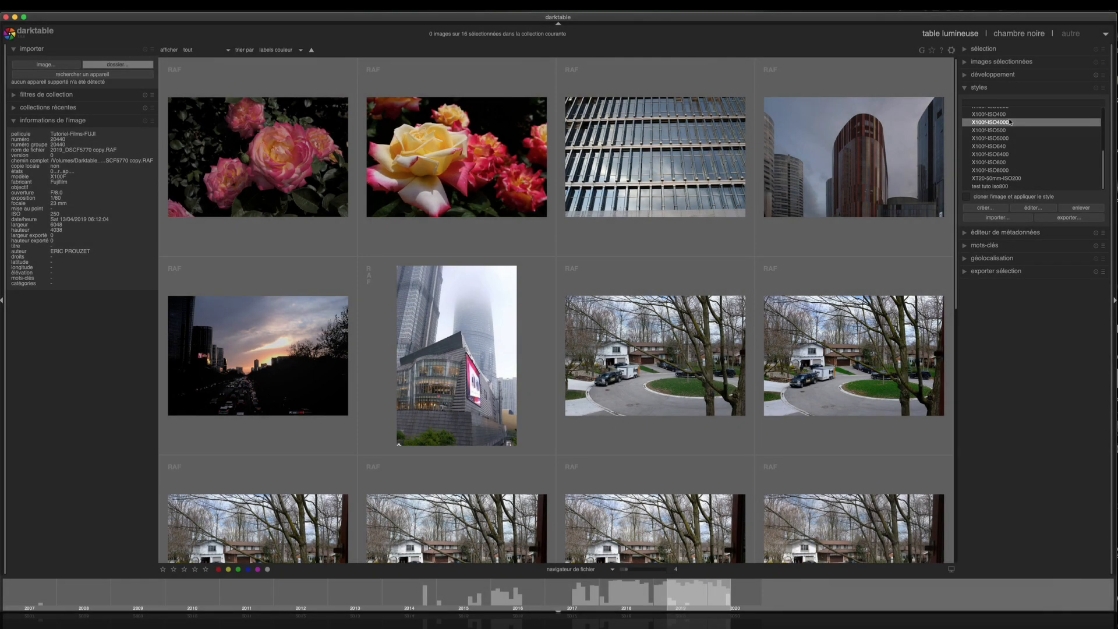
mouse_move(1011, 122)
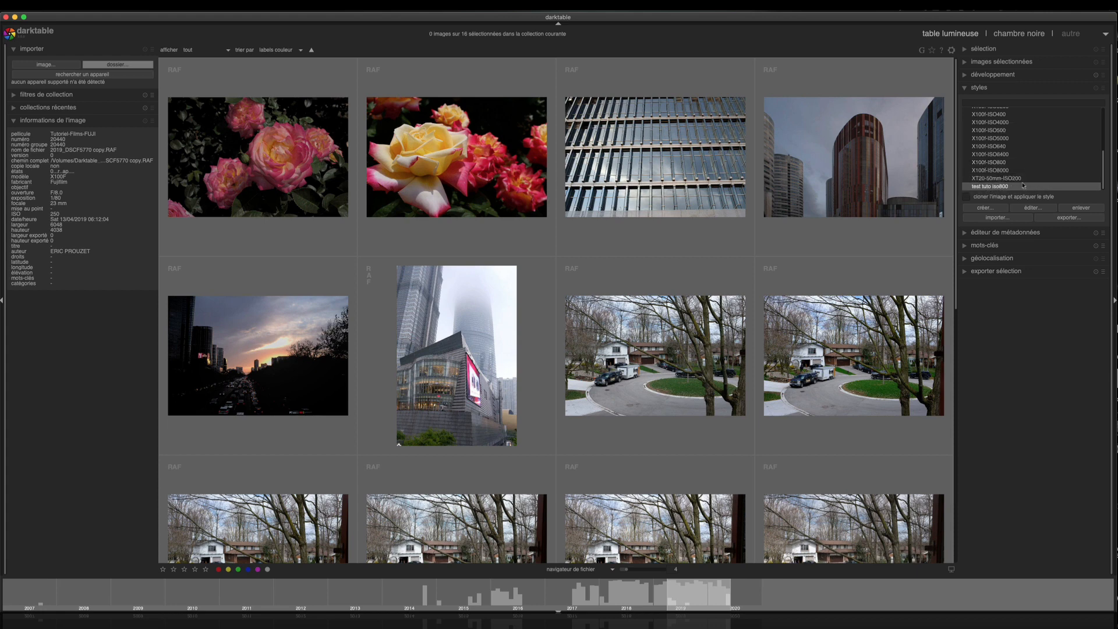
mouse_move(1022, 186)
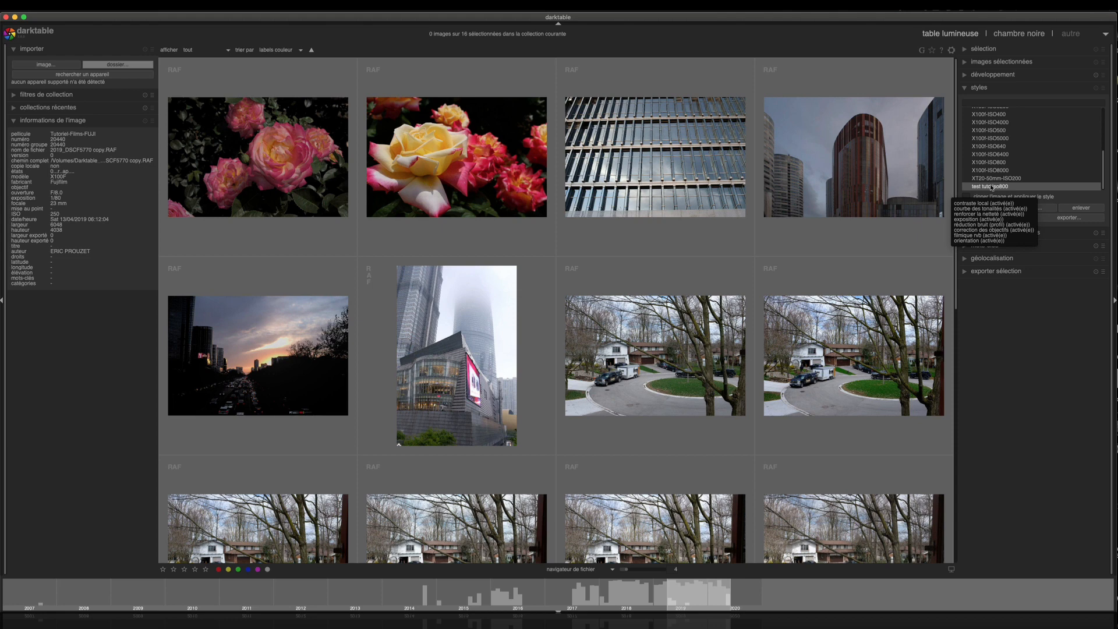
left_click(965, 88)
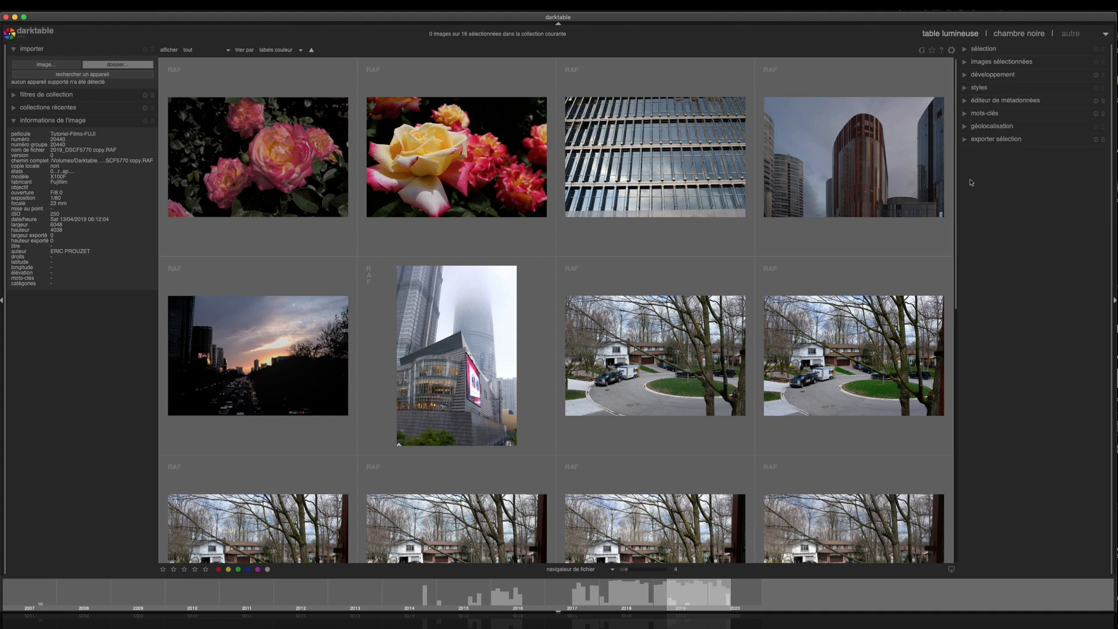
Set the export destination for the selected images to the Tests_Dkt folder inside Darktable_Processed.
left_click(965, 140)
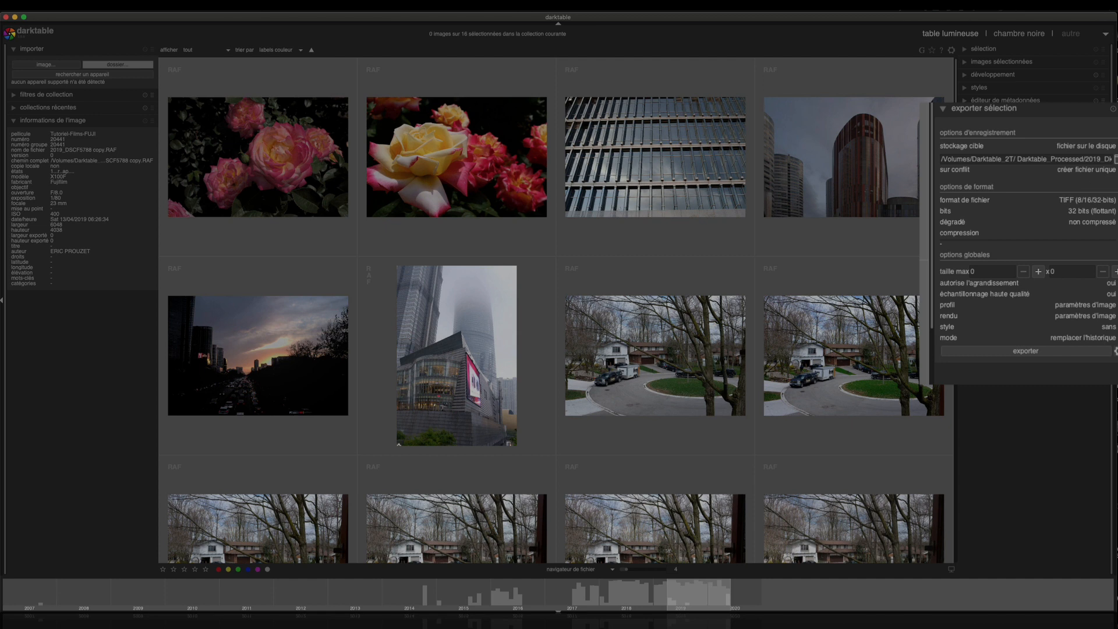
left_click(1101, 179)
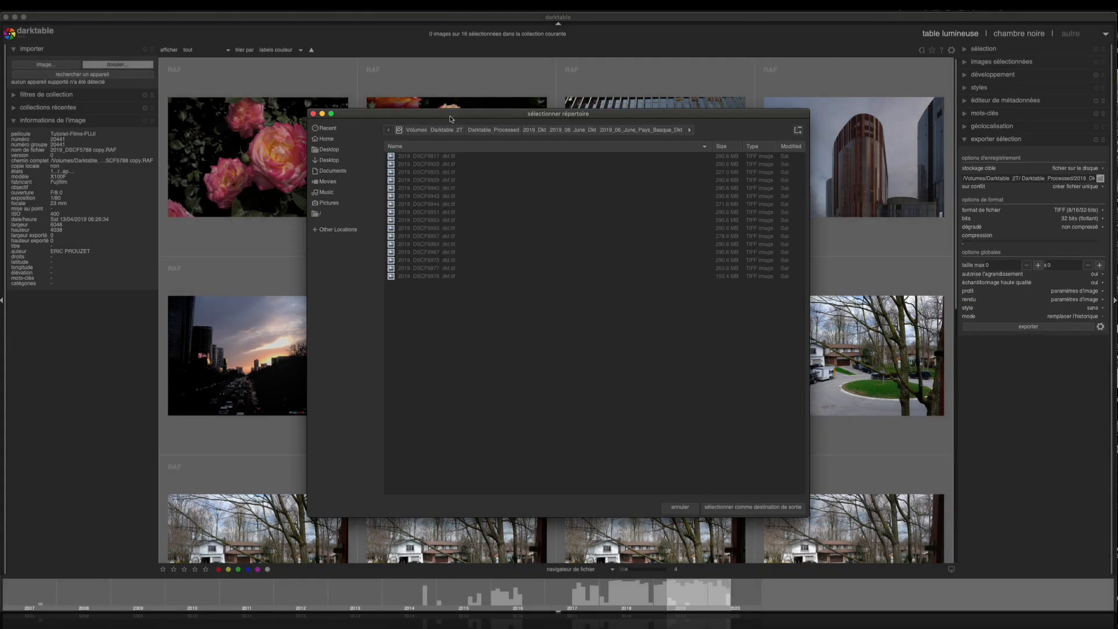
left_click(484, 132)
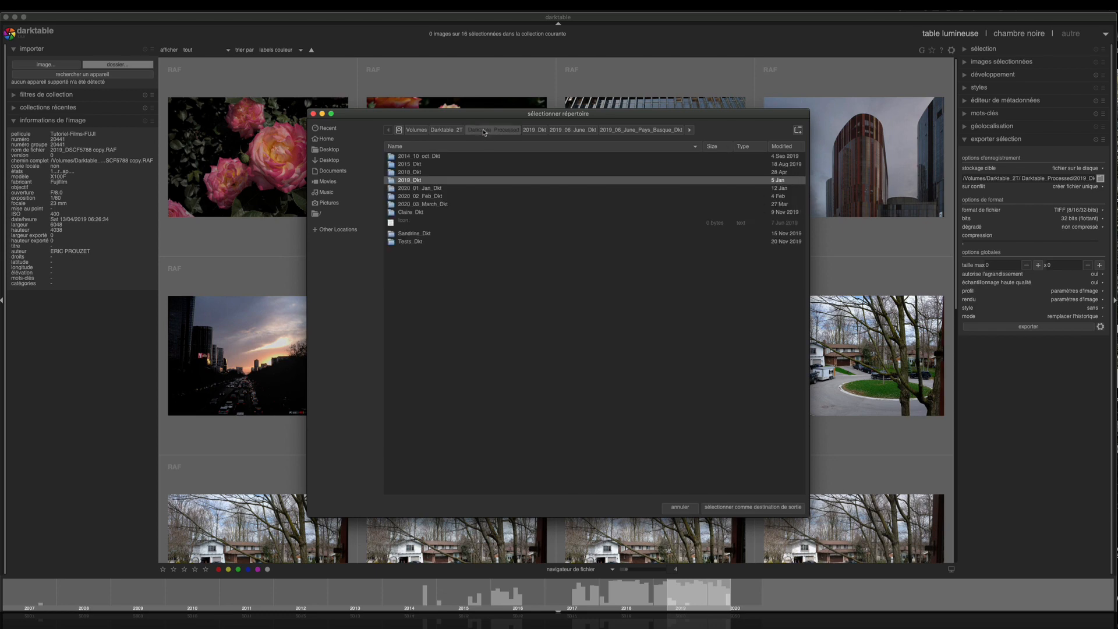
left_click(402, 242)
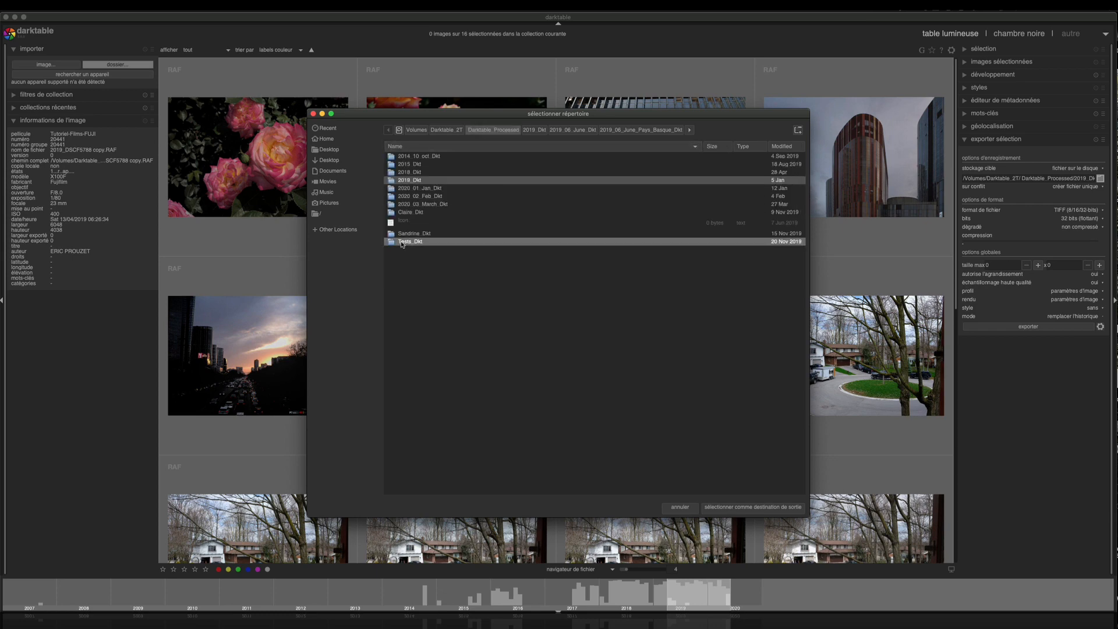
left_click(736, 506)
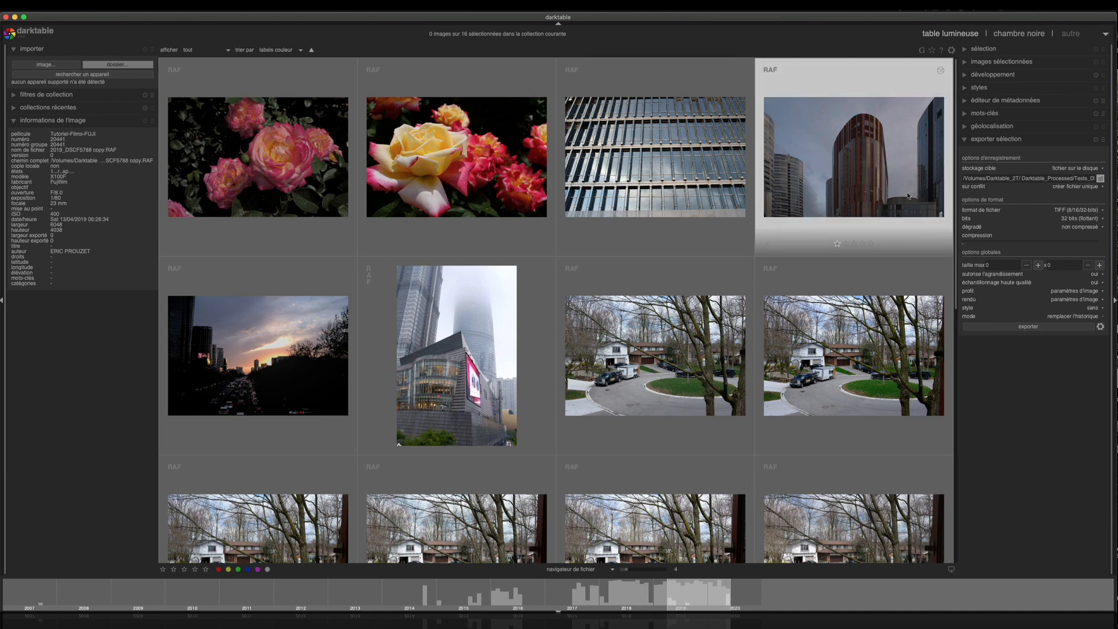
left_click(965, 141)
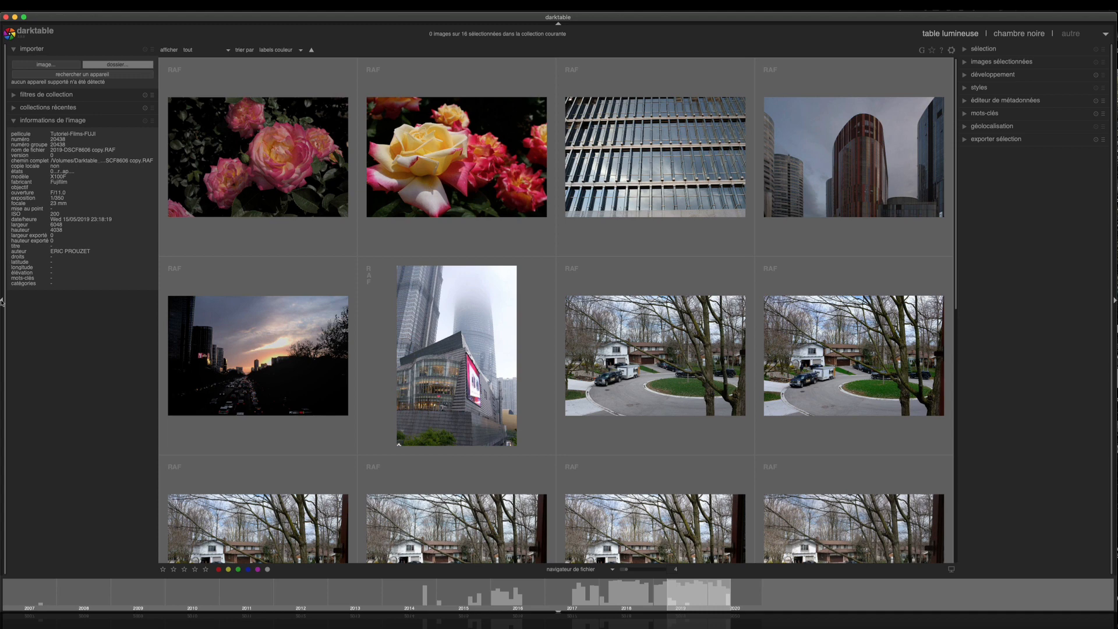
Hide the panel containing the import and image information modules, and bring it back.
left_click(3, 301)
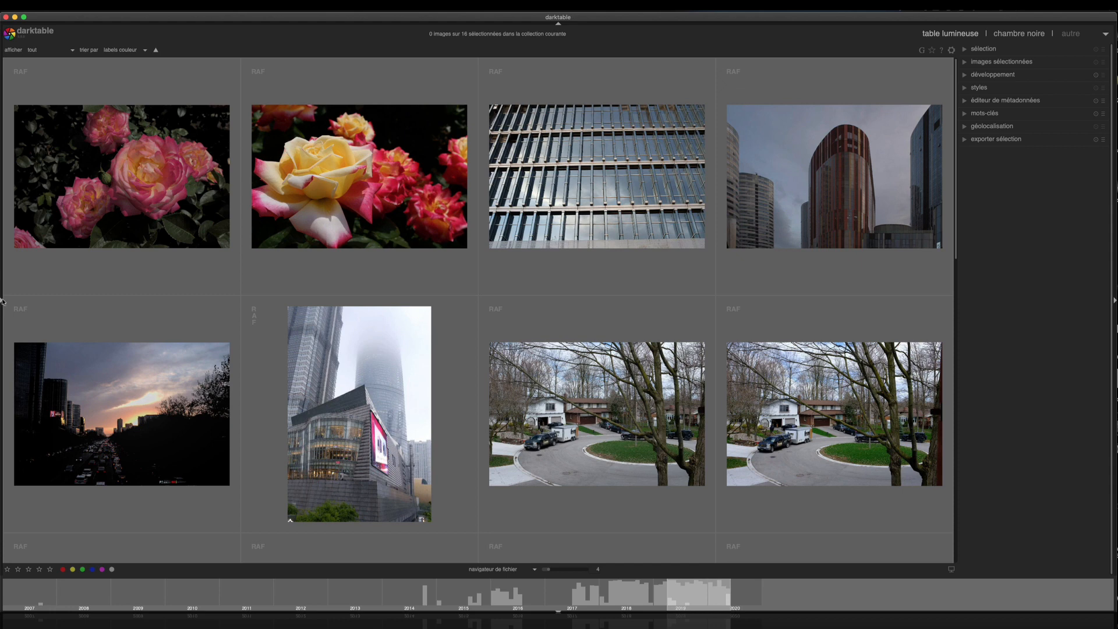
left_click(2, 300)
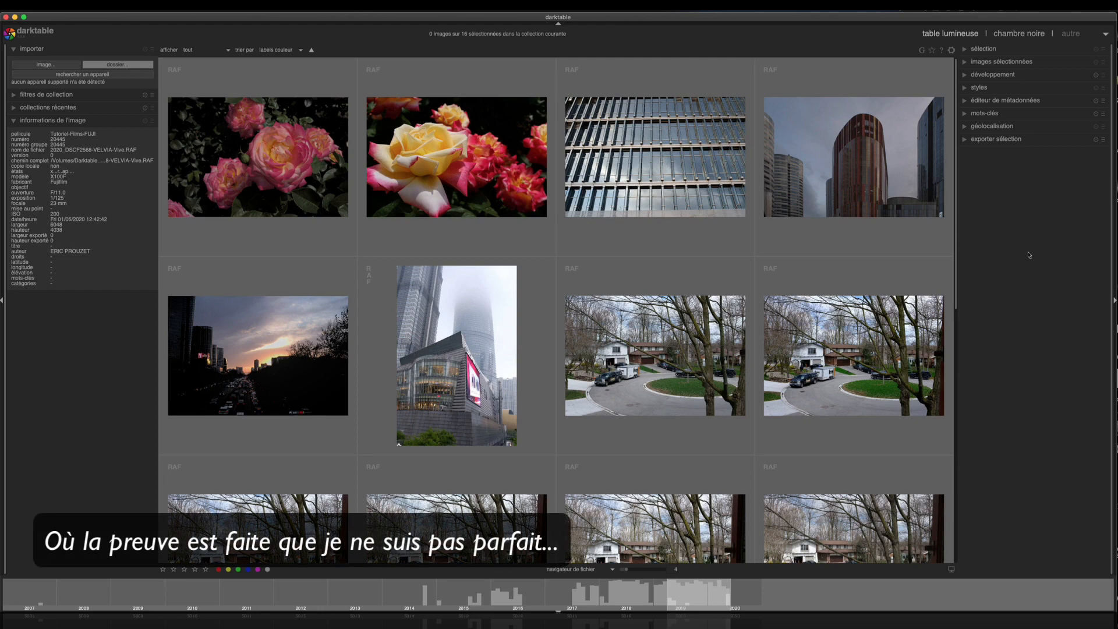
Inspect the sepia street photo and its history in the darkroom, and return to the lighttable.
scroll(816, 381, "down", 3)
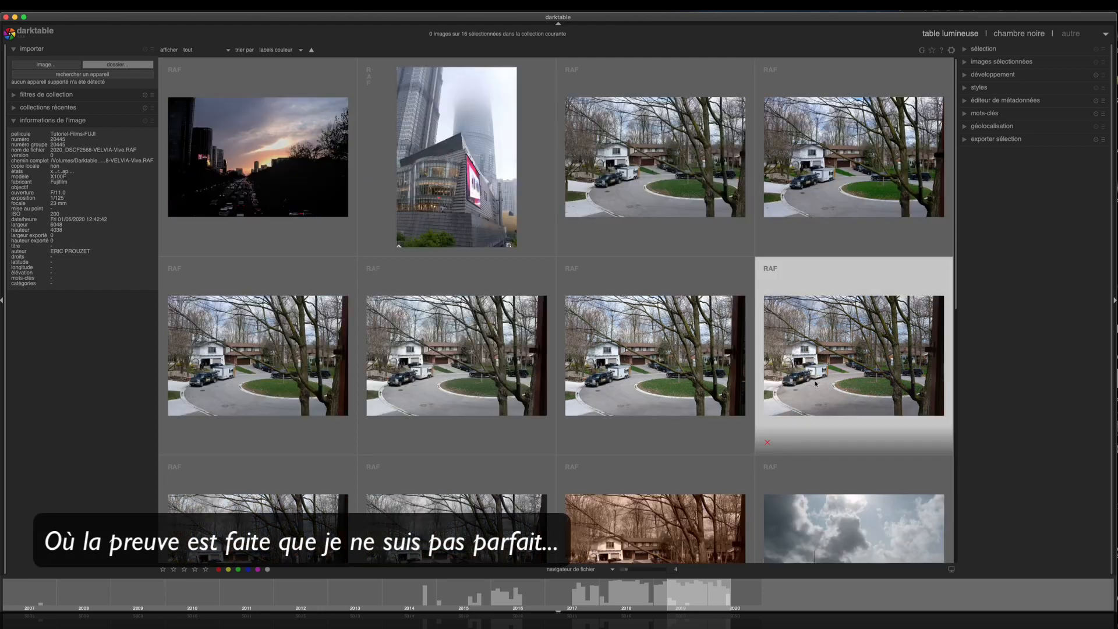
scroll(808, 373, "up", 2)
scroll(808, 372, "down", 1)
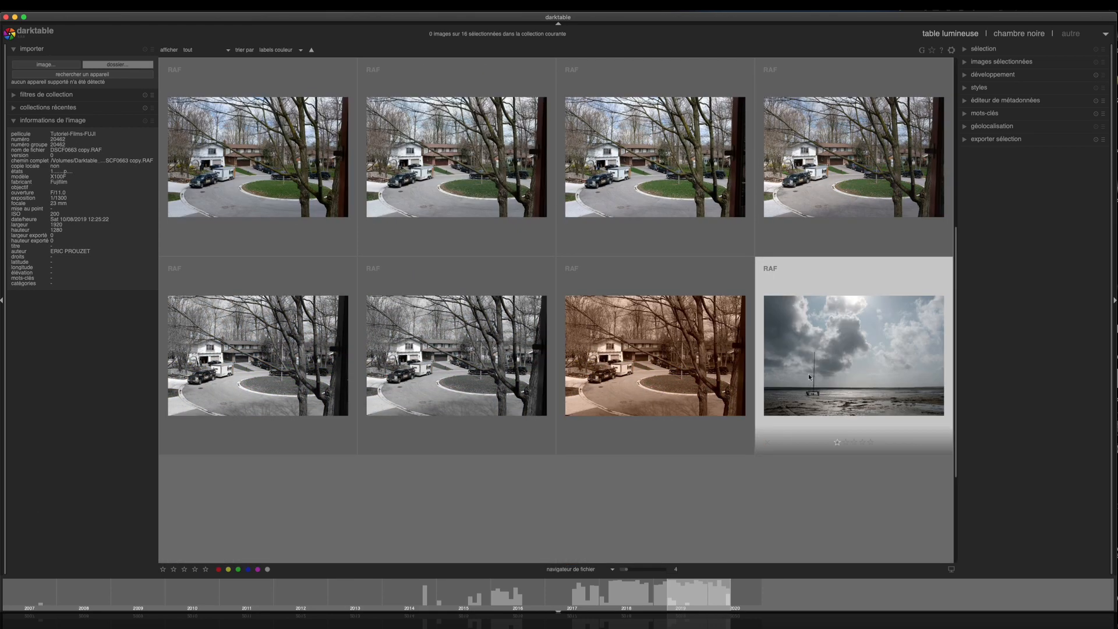
left_click(674, 366)
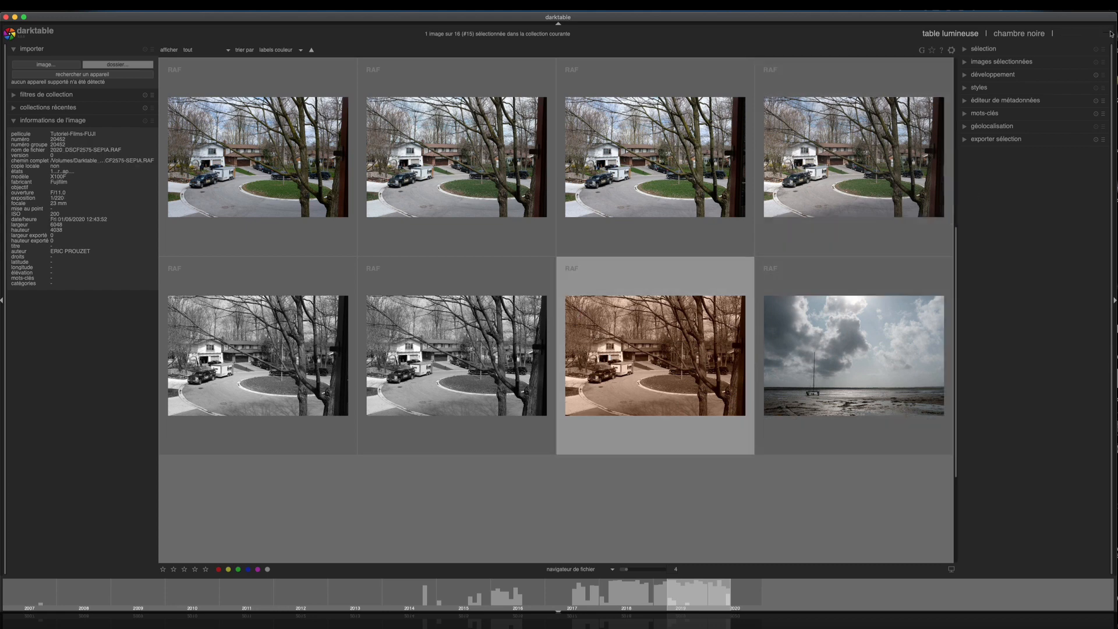
left_click(1031, 35)
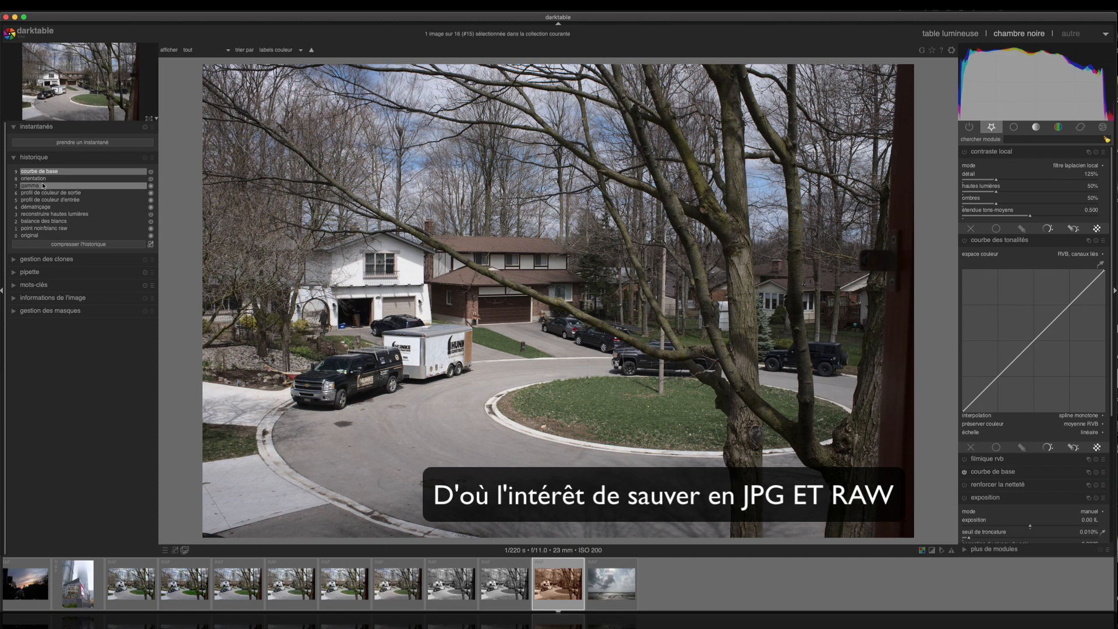
left_click(953, 35)
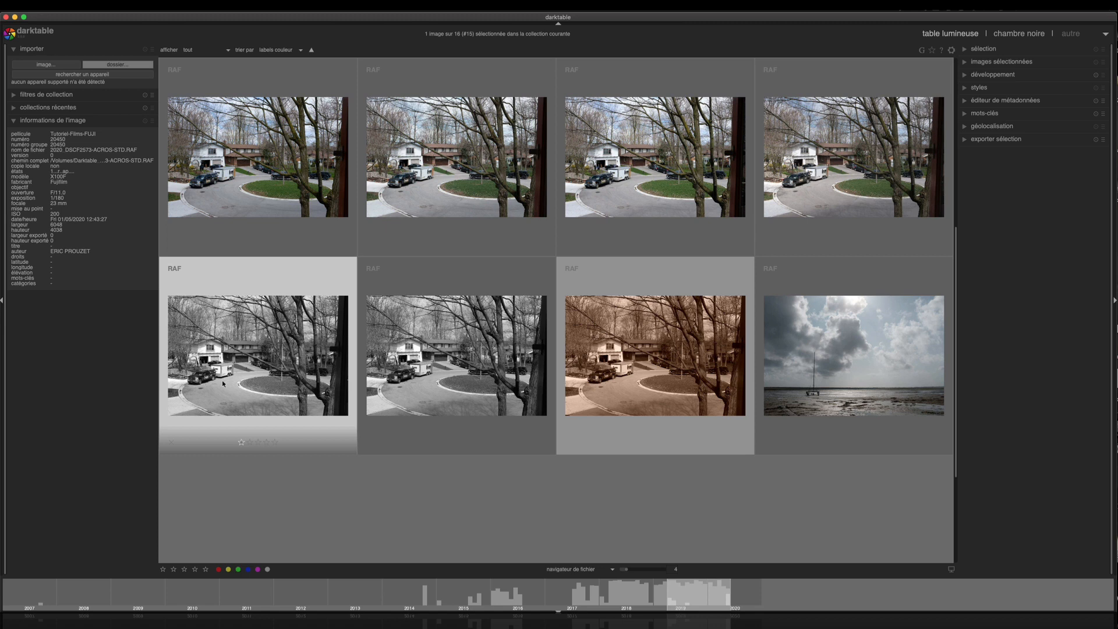
Inspect the second black-and-white street photo in the darkroom, and return to the lighttable.
left_click(468, 365)
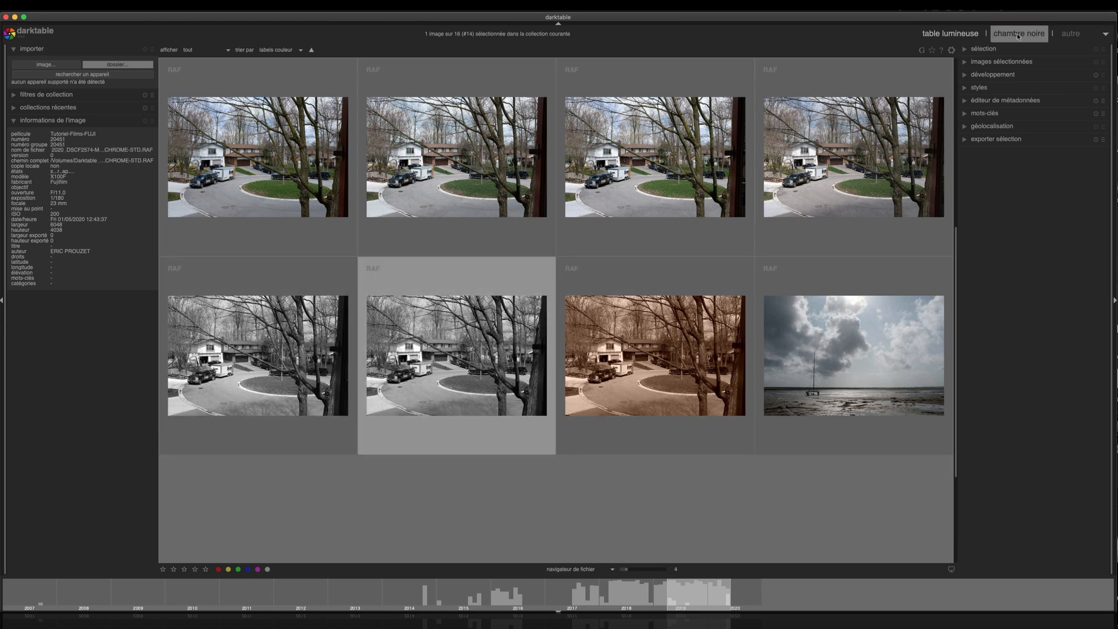
left_click(1019, 34)
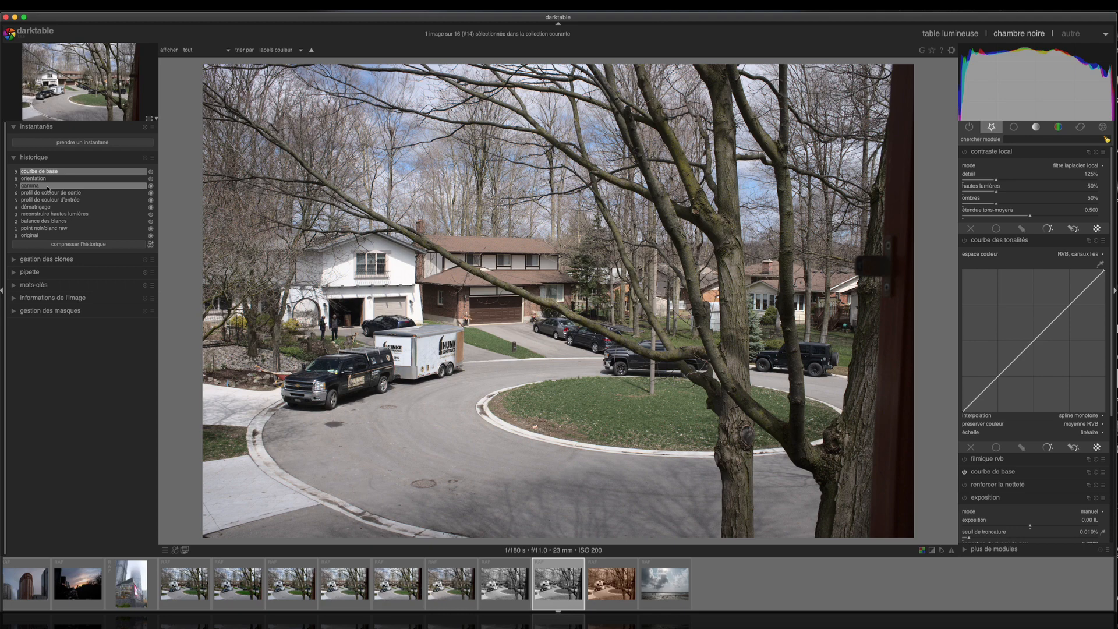
key("l")
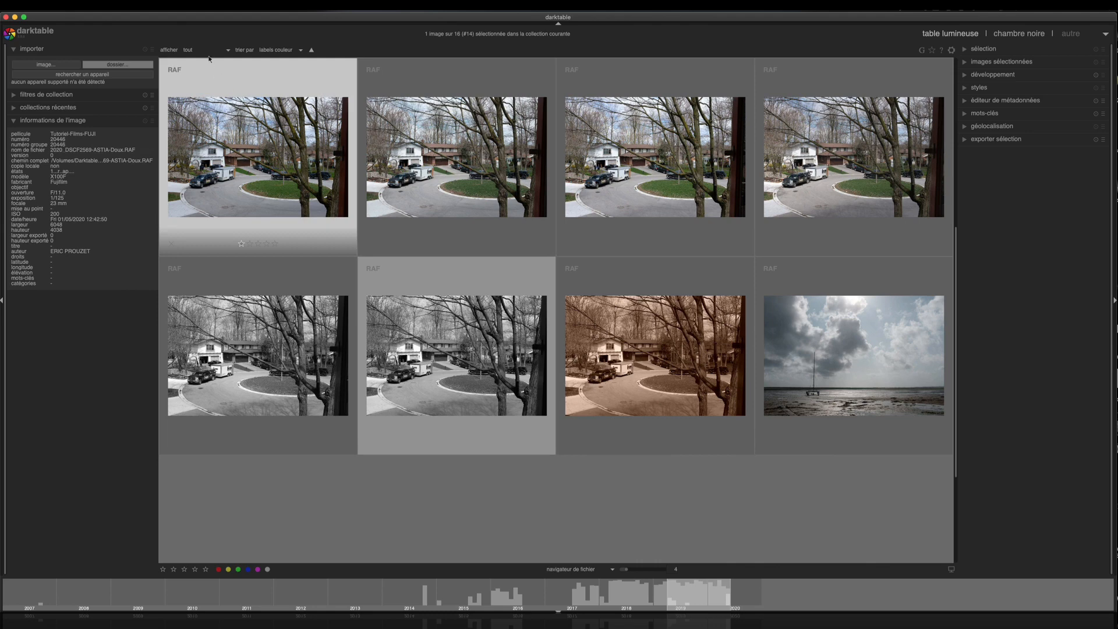
Filter the collection to all photos except rejected ones, and open the portrait photo of the foggy skyscrapers in the darkroom.
left_click(227, 50)
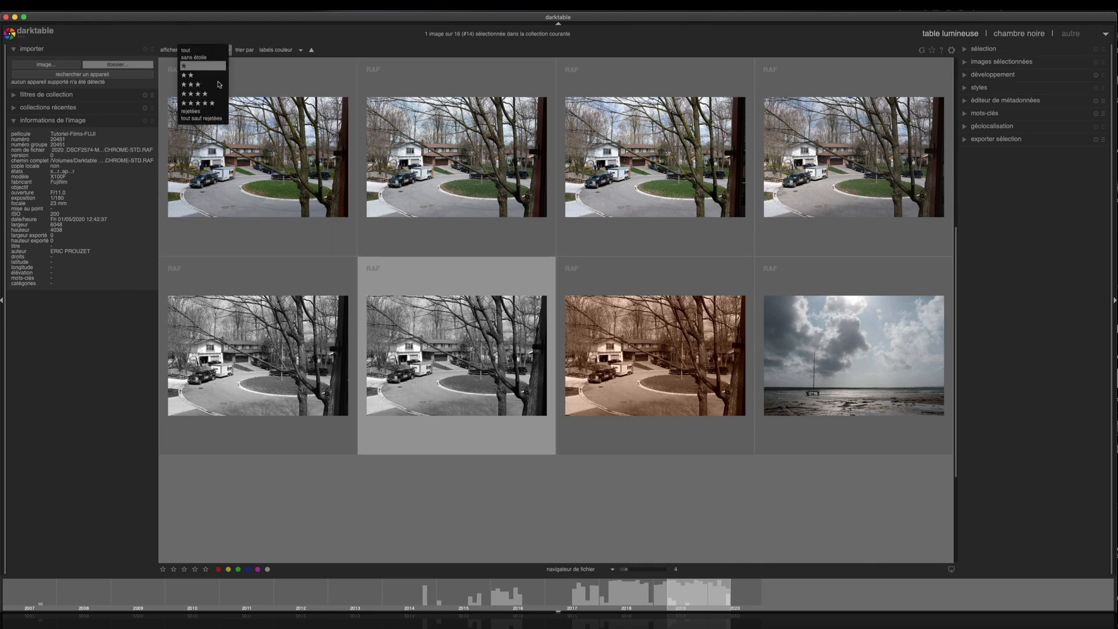
left_click(202, 119)
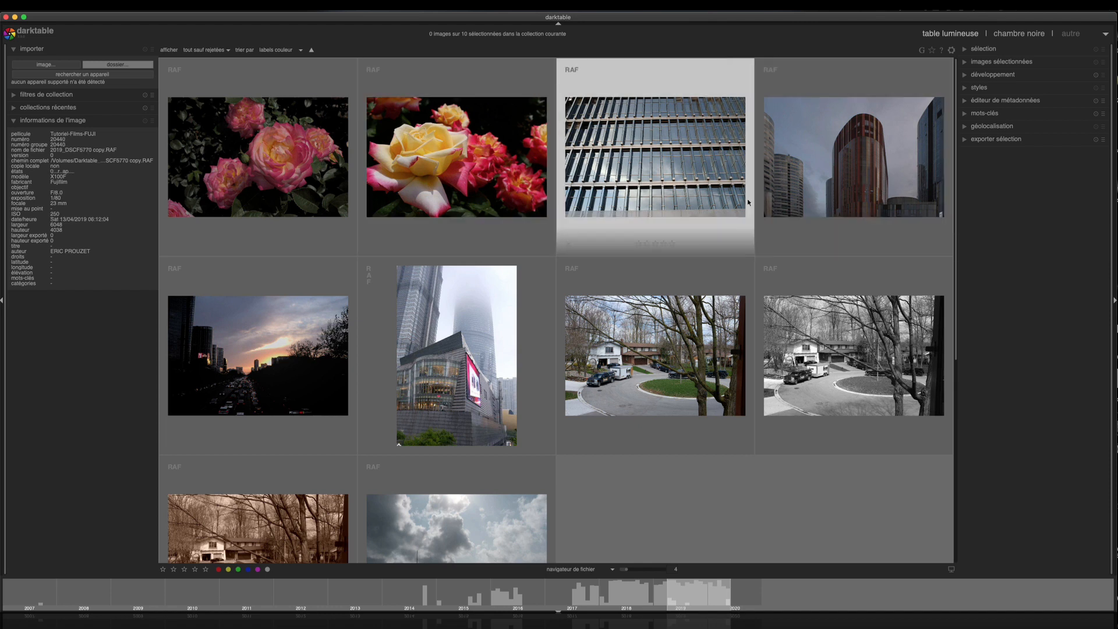
left_click(483, 331)
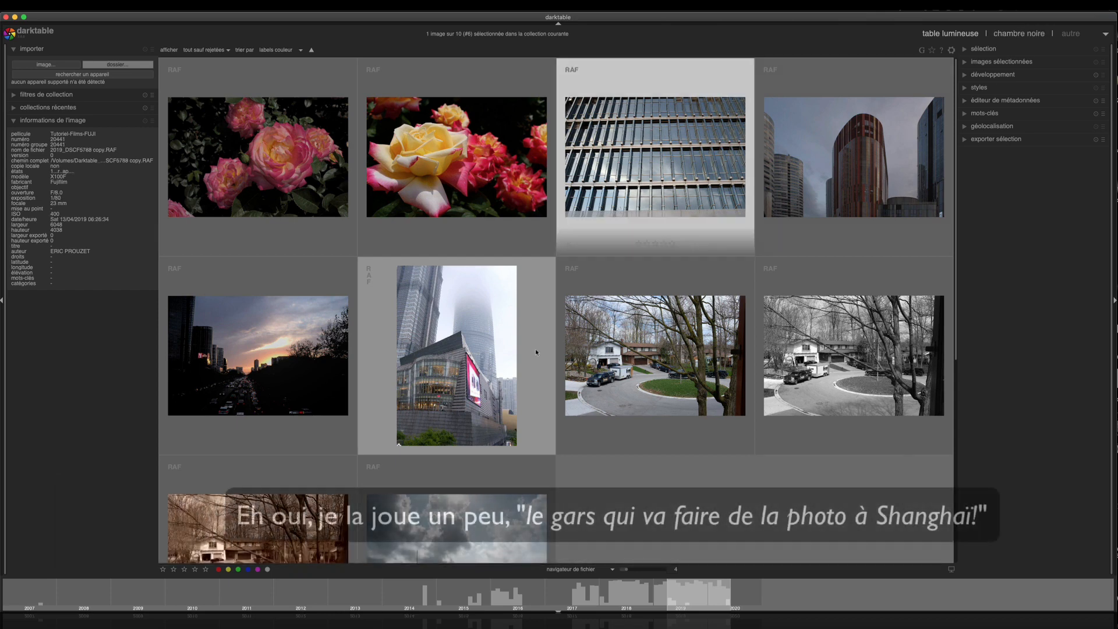
left_click(1010, 42)
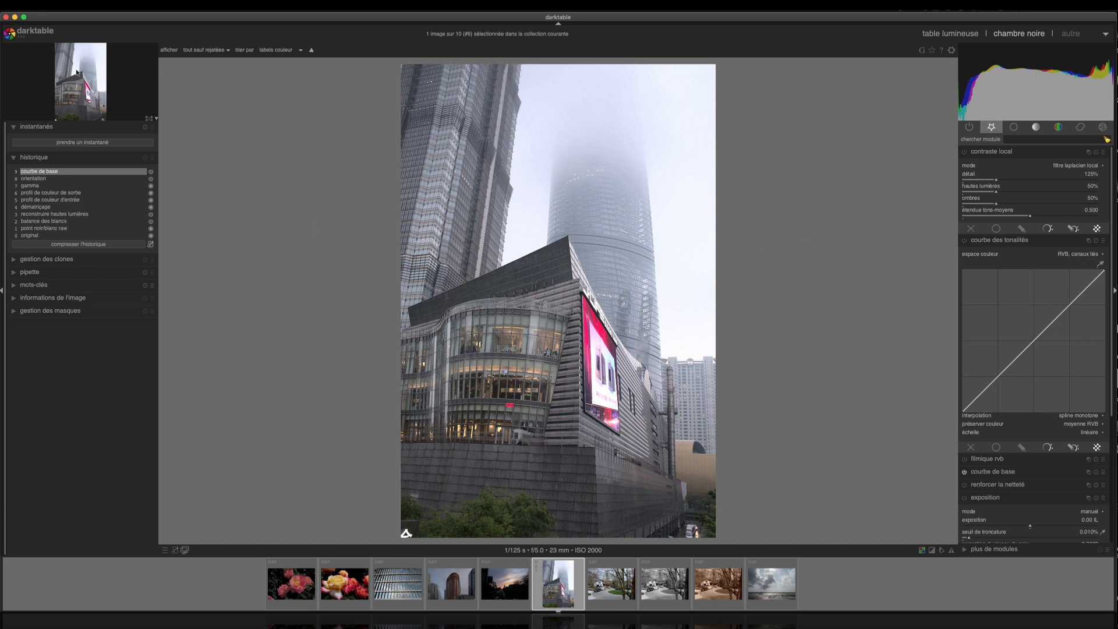
Examine the skyscraper photo's details up close around the roof edge, the curved glass facade and the pink billboard.
scroll(482, 235, "up", 3)
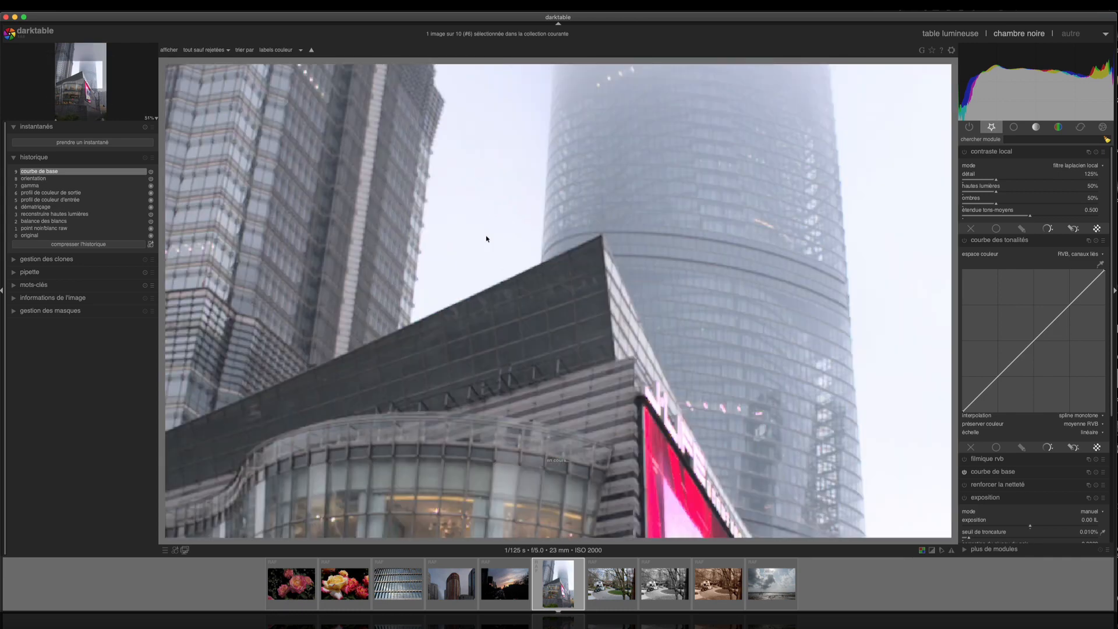
scroll(487, 239, "up", 4)
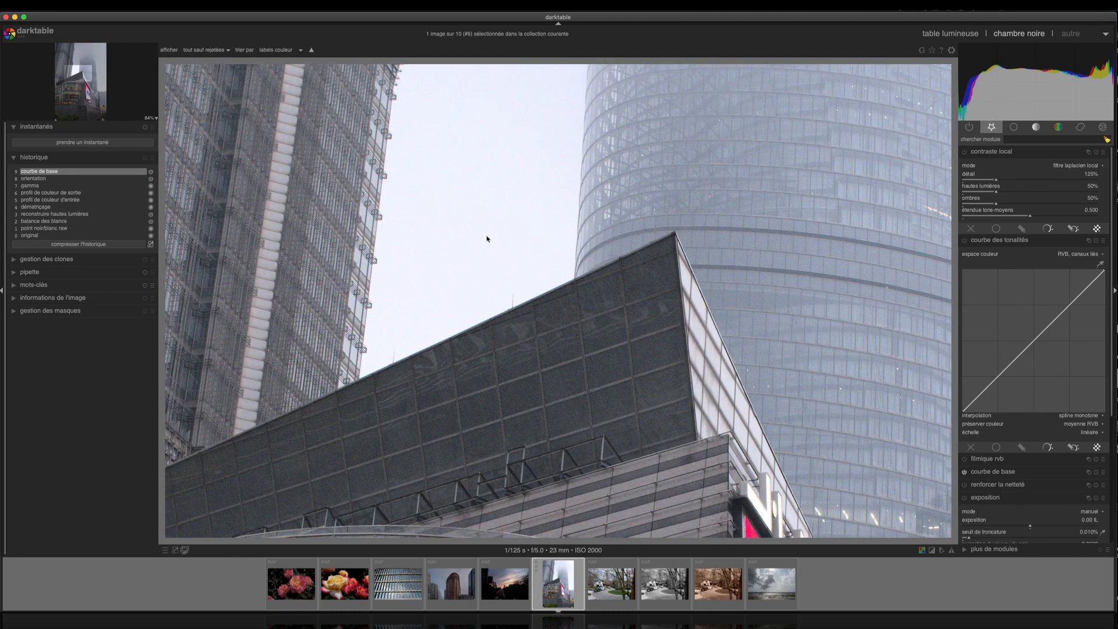
left_click_drag(79, 76, 81, 87)
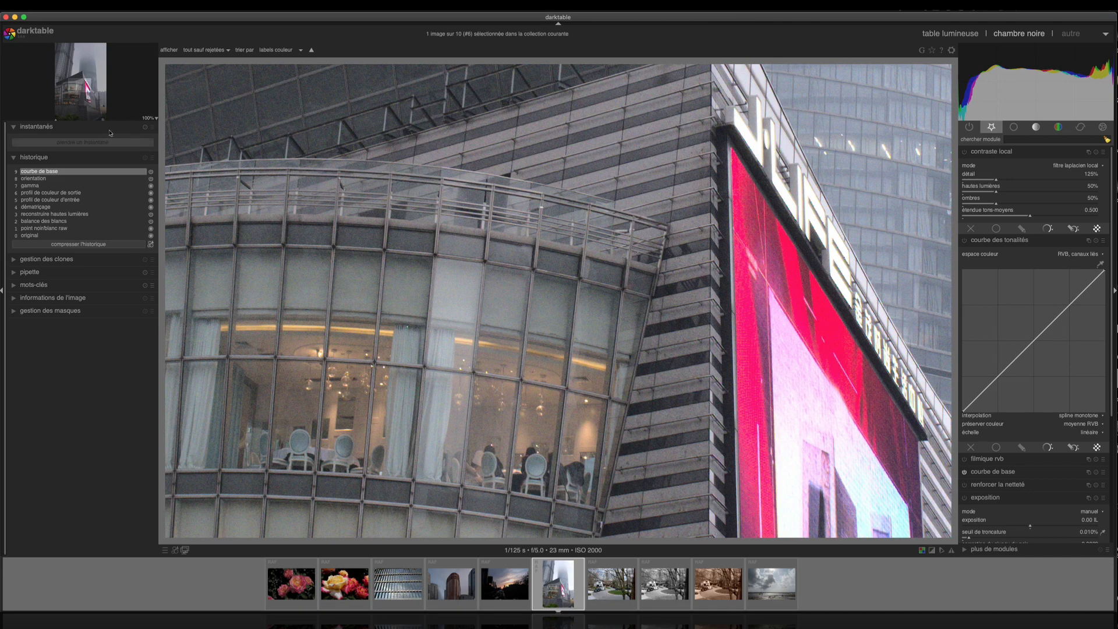
scroll(320, 222, "down", 5)
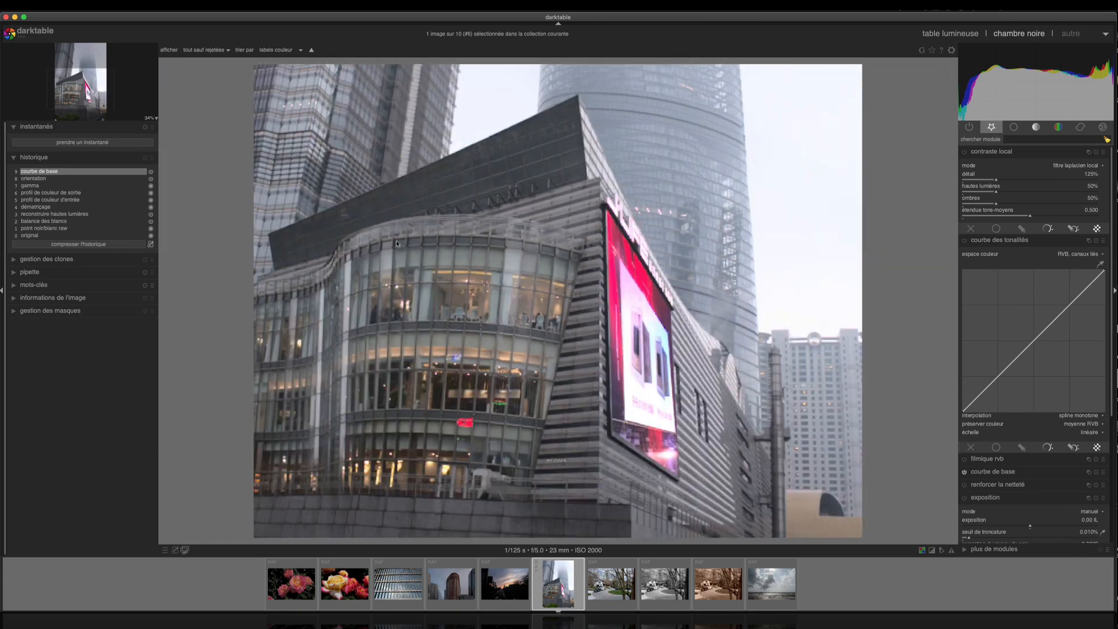
scroll(396, 244, "down", 2)
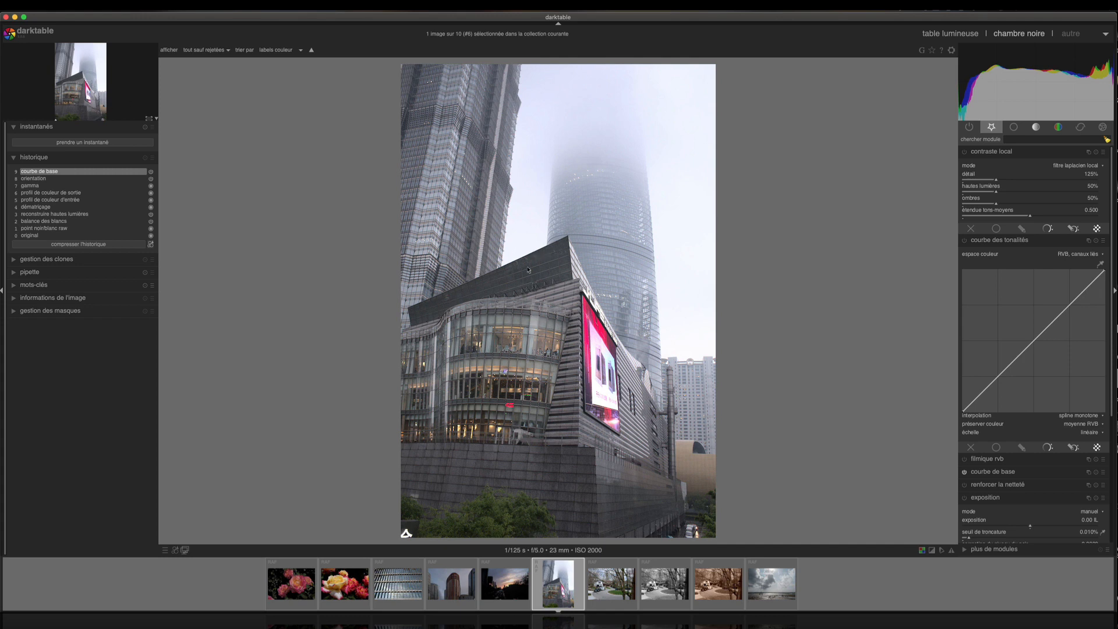
scroll(495, 300, "up", 3)
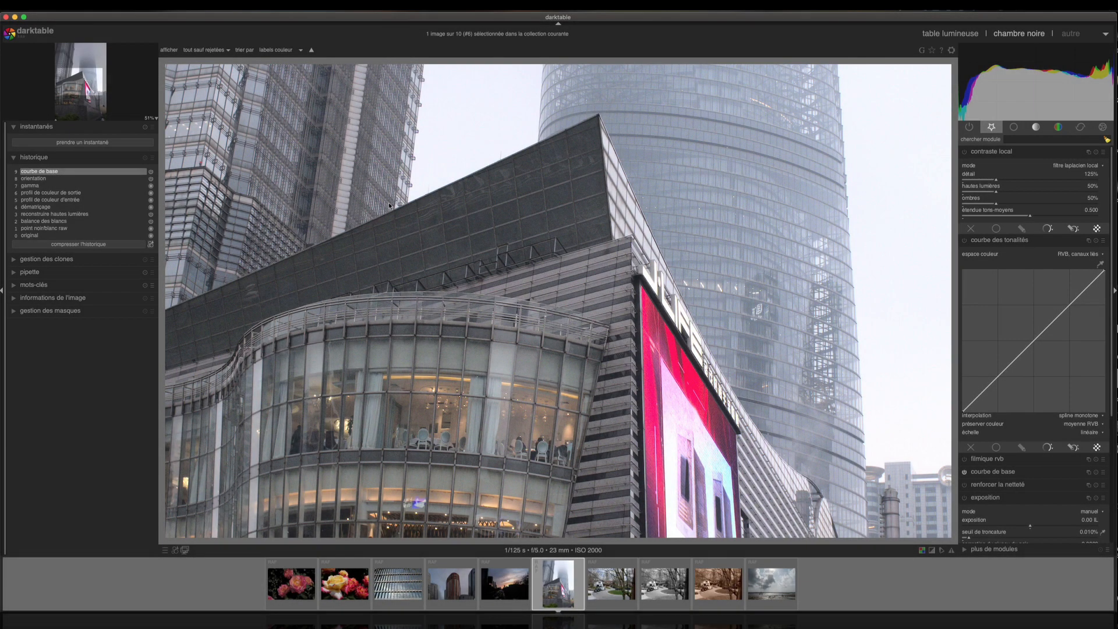
scroll(390, 205, "down", 3)
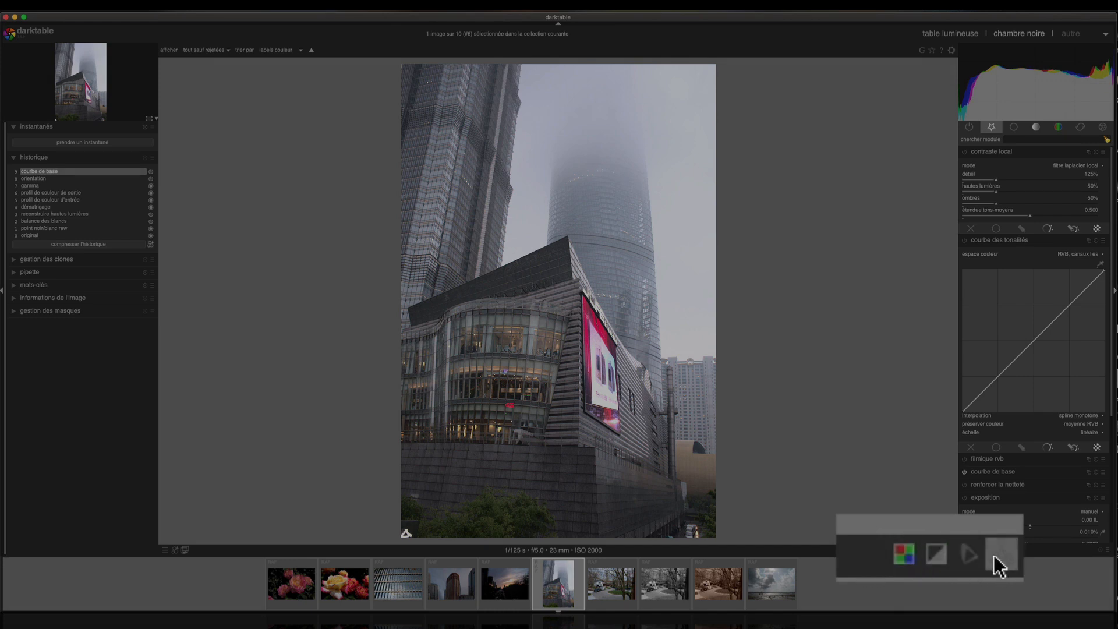
Show the raw over-exposure indication, examine the marked areas on the billboard, and switch the indication off.
left_click(903, 561)
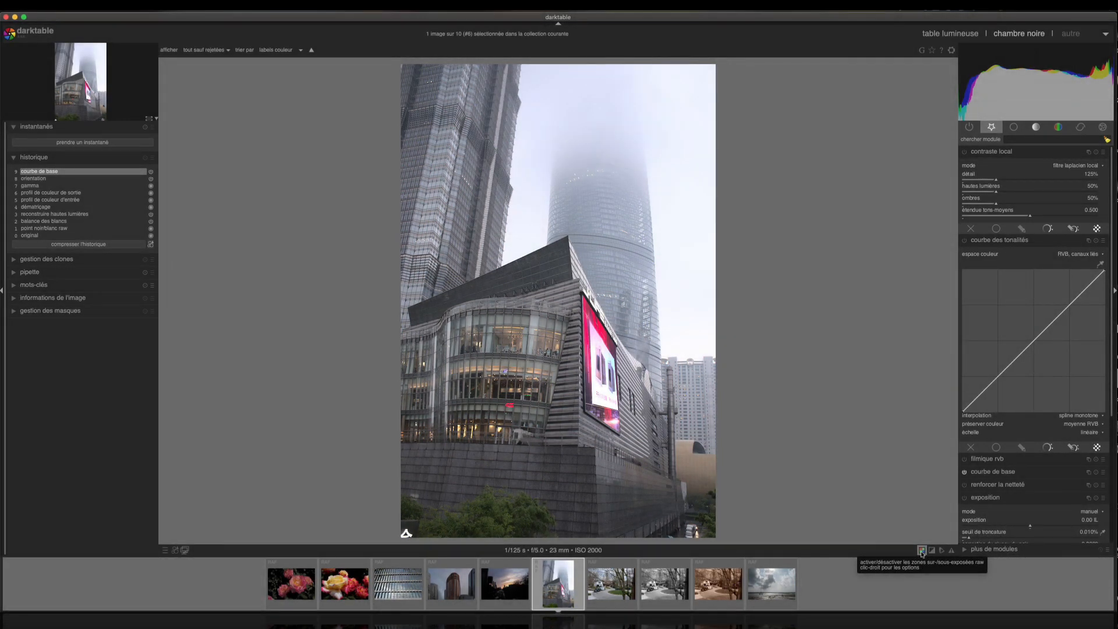
left_click(922, 551)
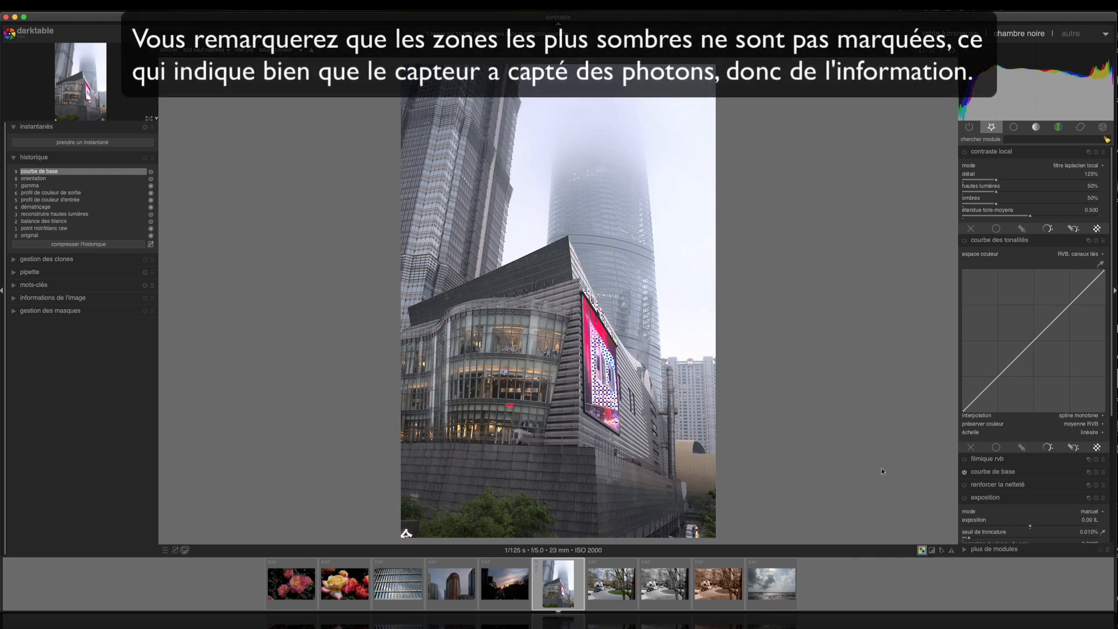
scroll(556, 378, "up", 3)
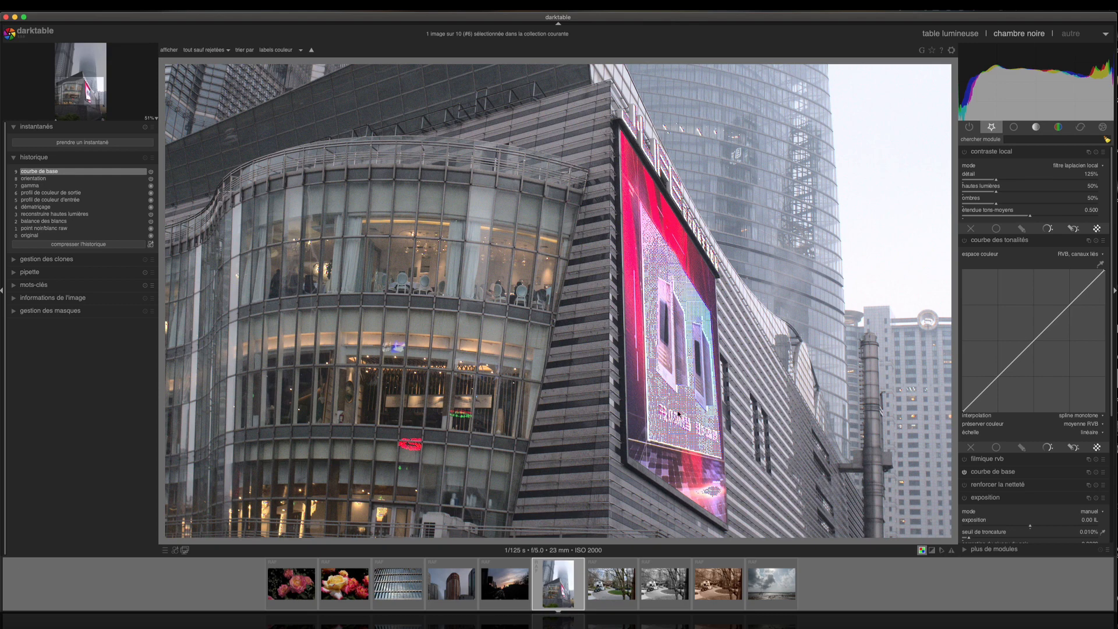
left_click(924, 553)
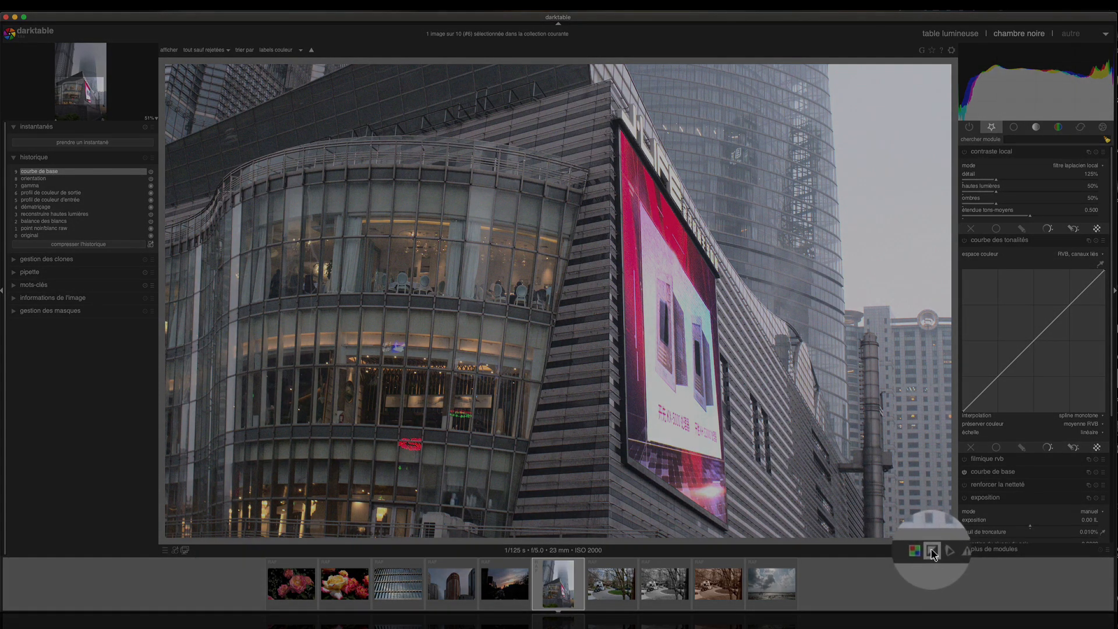
Show the over- and under-exposure clipping indication, check the marked areas across the whole photo, and switch it off.
left_click(933, 553)
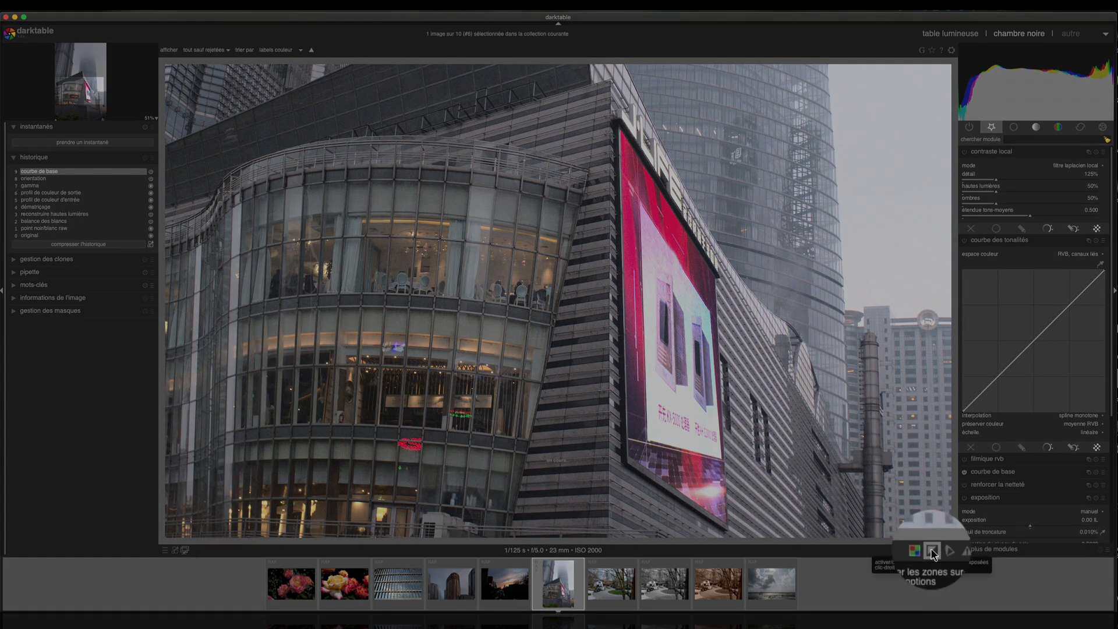
scroll(761, 365, "down", 2)
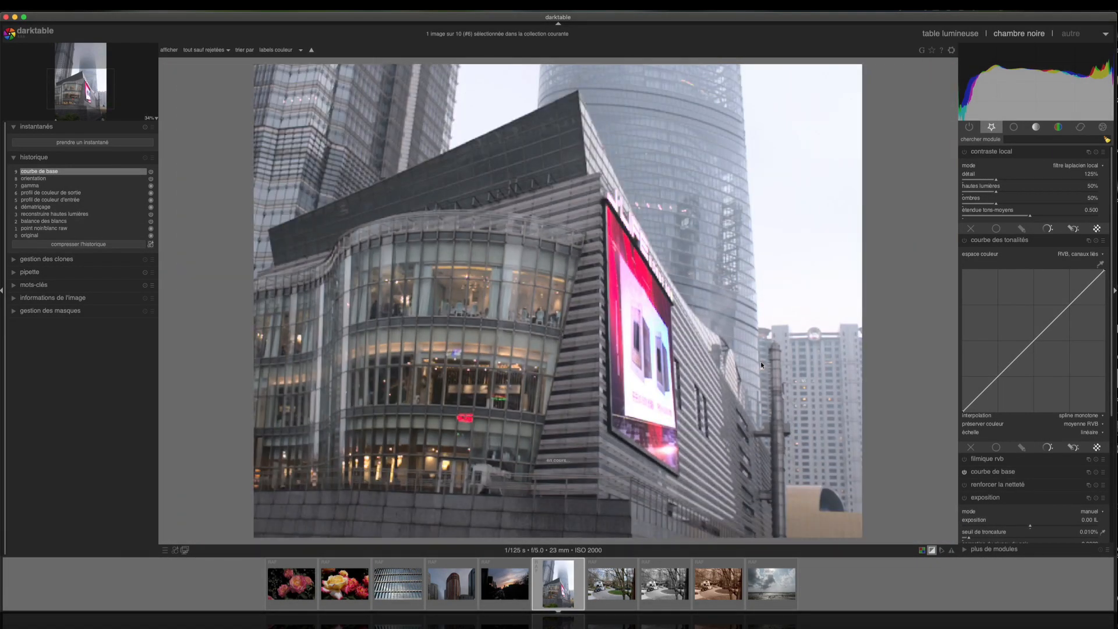
scroll(640, 286, "down", 1)
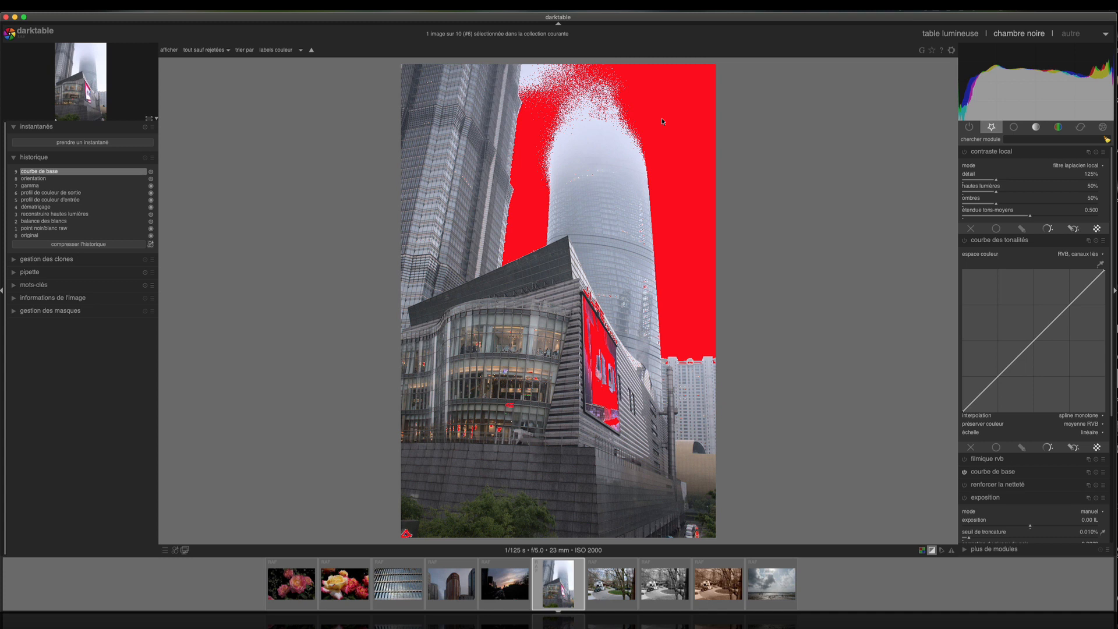
left_click(932, 550)
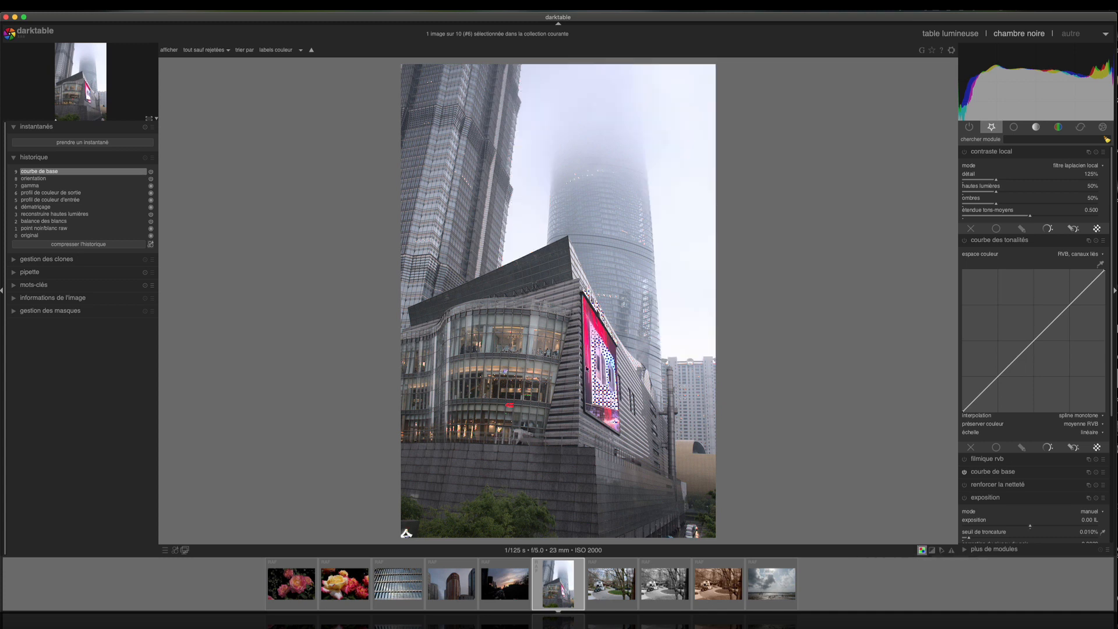
Roll the skyscraper photo's history back to the gamma entry and apply the X100f-ISO2000 style.
scroll(577, 331, "up", 4)
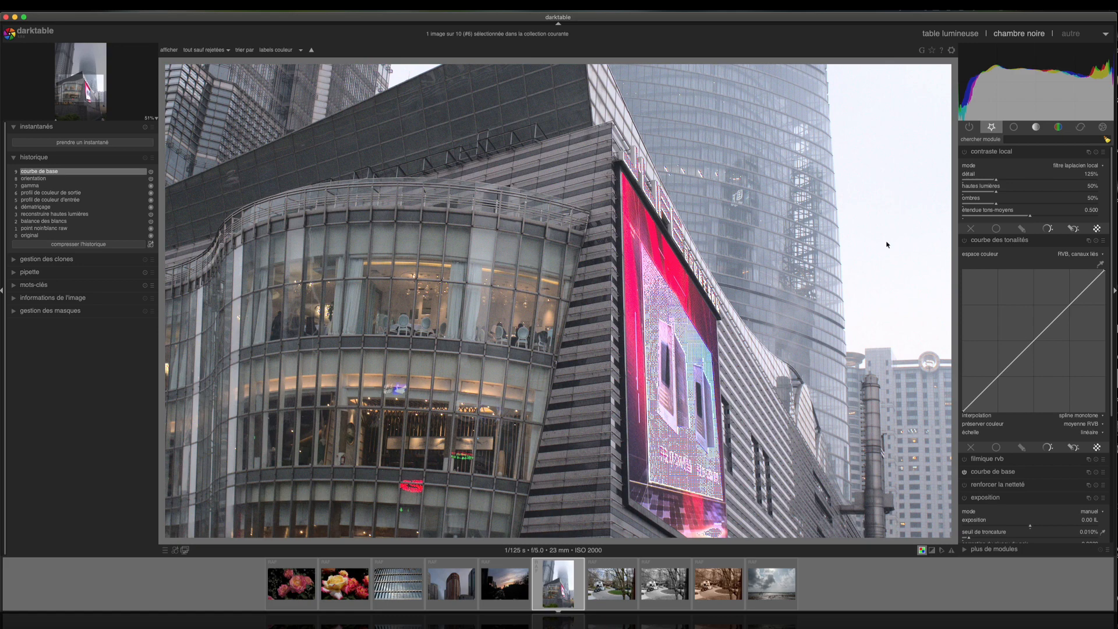
scroll(887, 244, "down", 2)
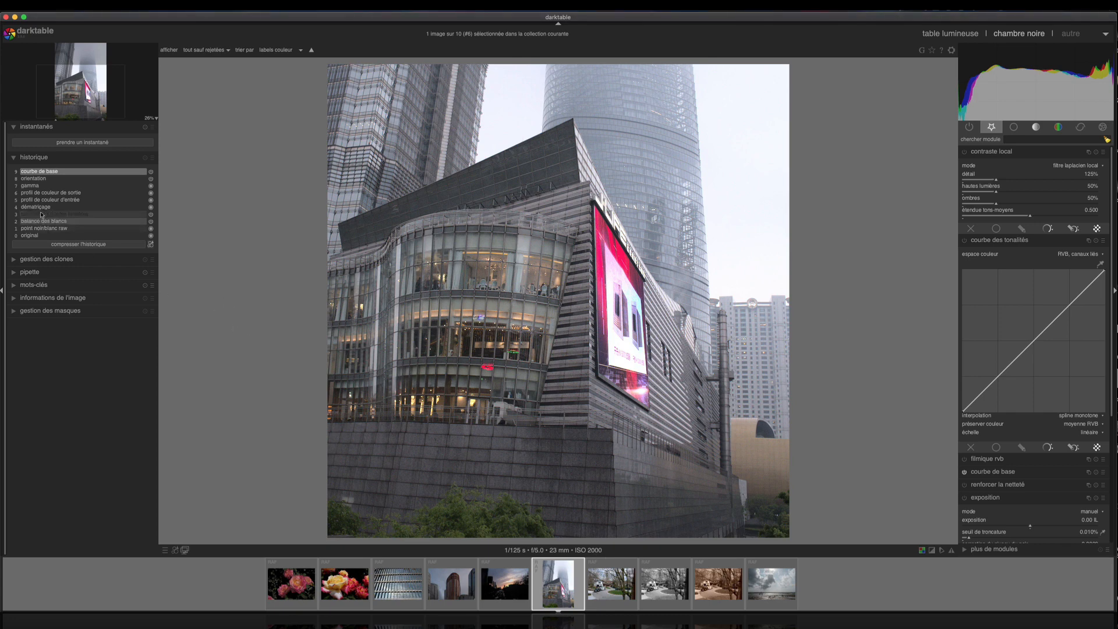
left_click(38, 186)
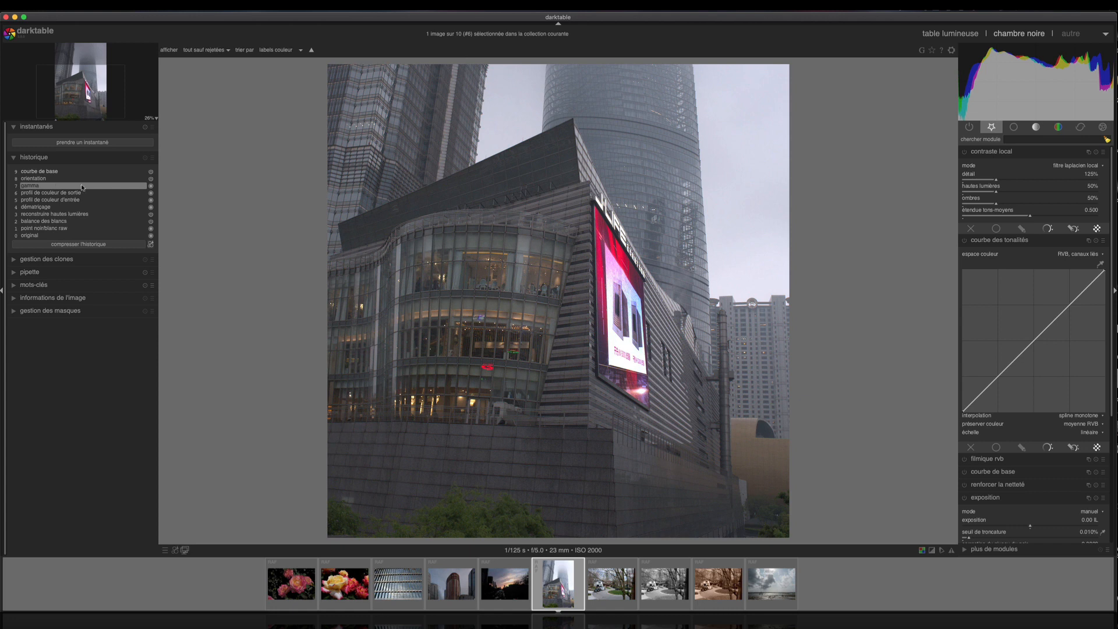
left_click(174, 551)
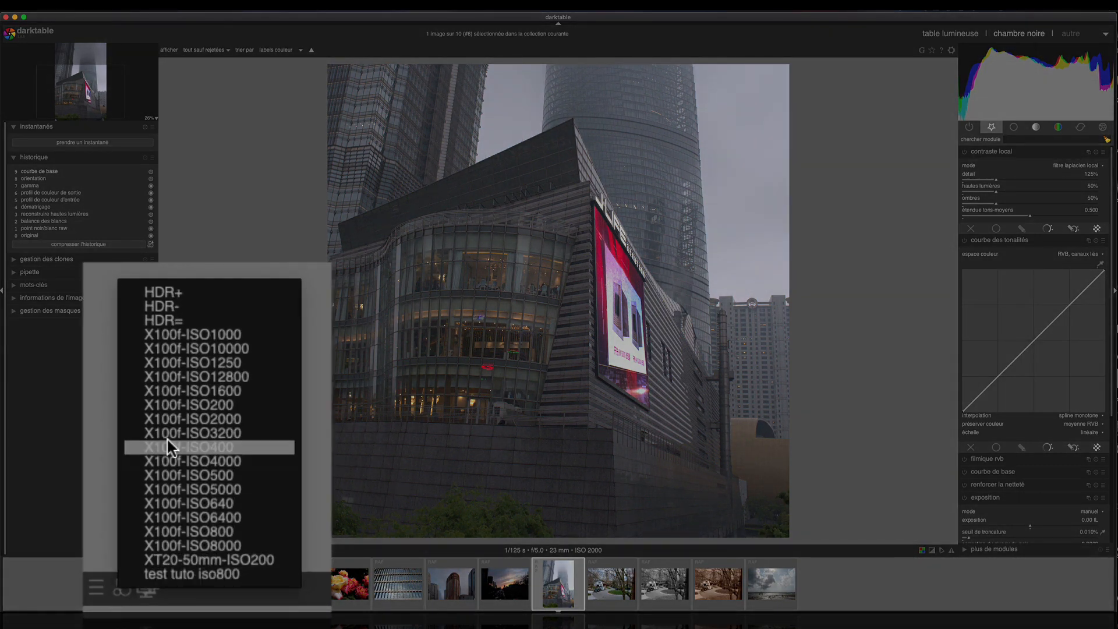
mouse_move(164, 426)
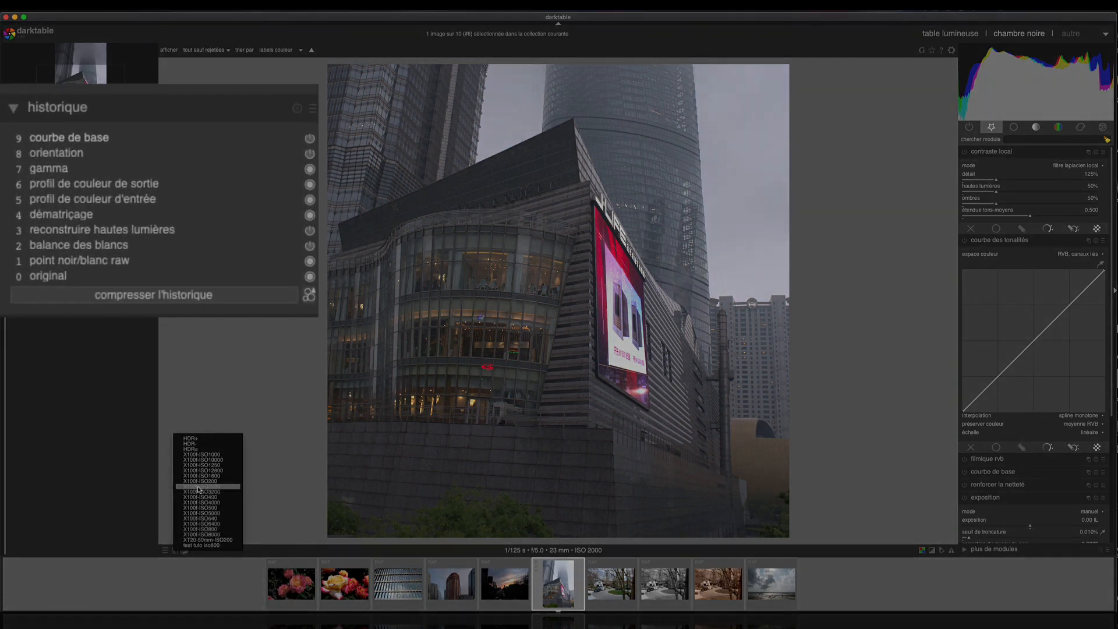
left_click(198, 488)
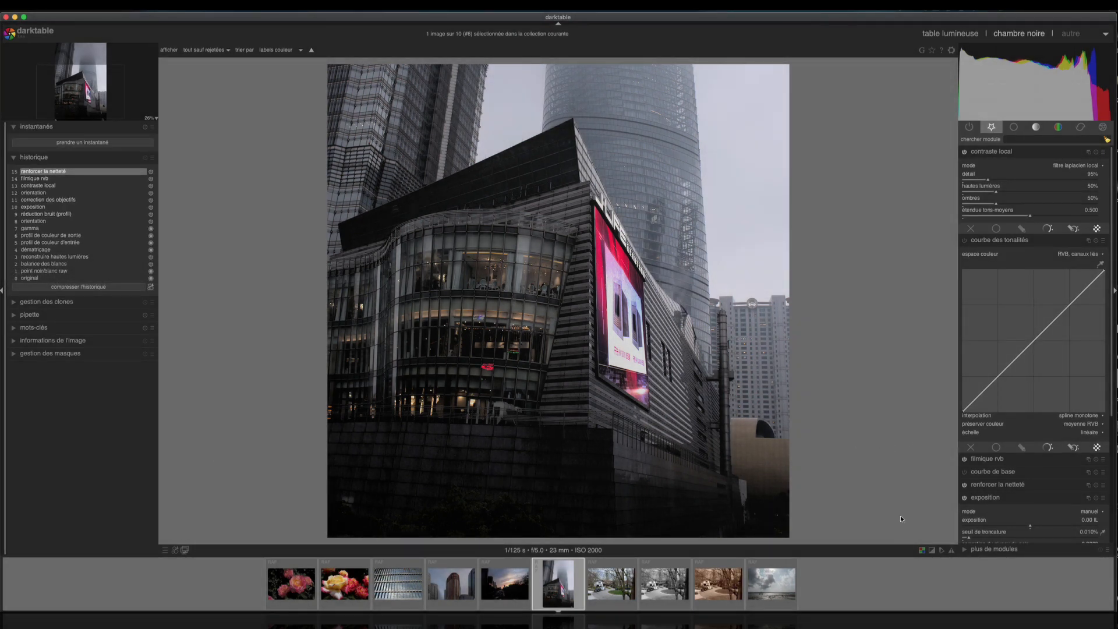
Show the over- and under-exposure clipping indication, and collapse the tone curve, local contrast, and crop and rotate modules.
left_click(932, 551)
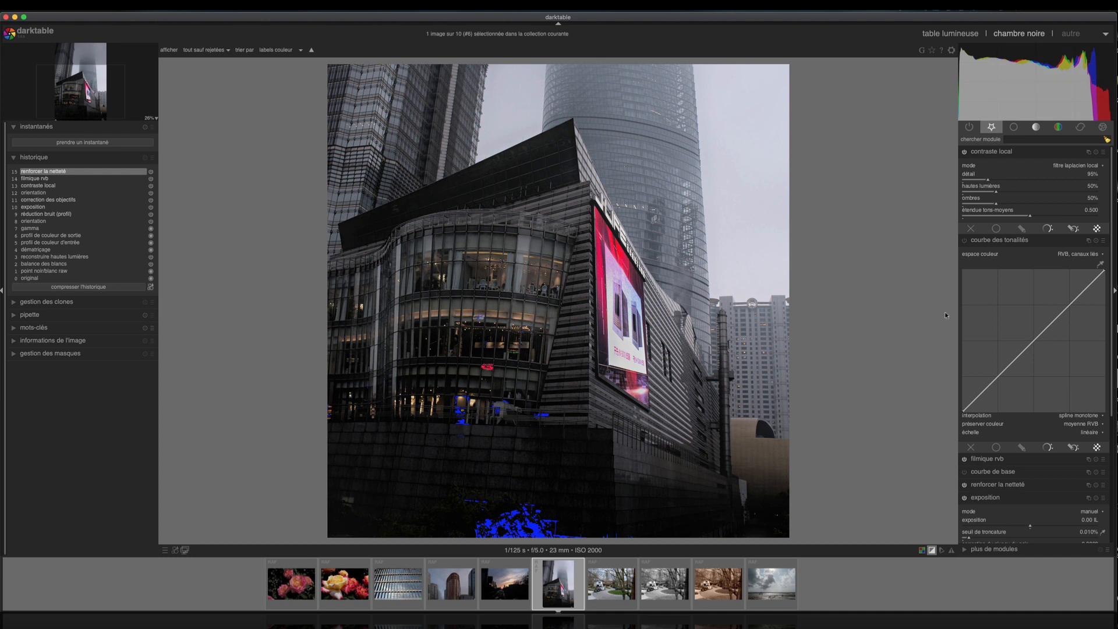
left_click(998, 241)
left_click(1002, 152)
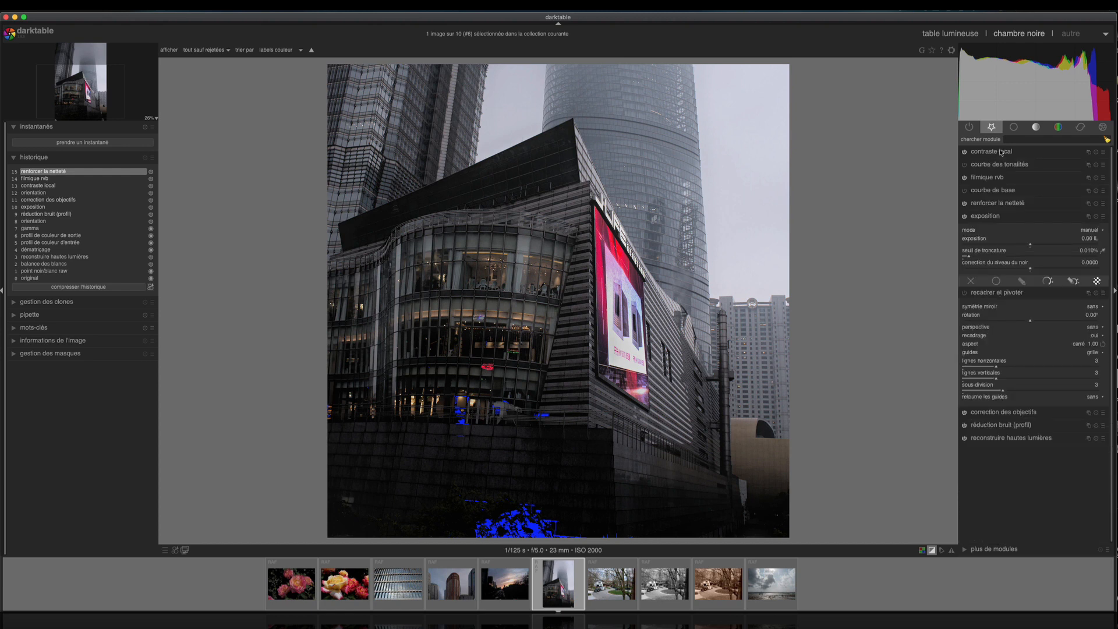
left_click(1006, 295)
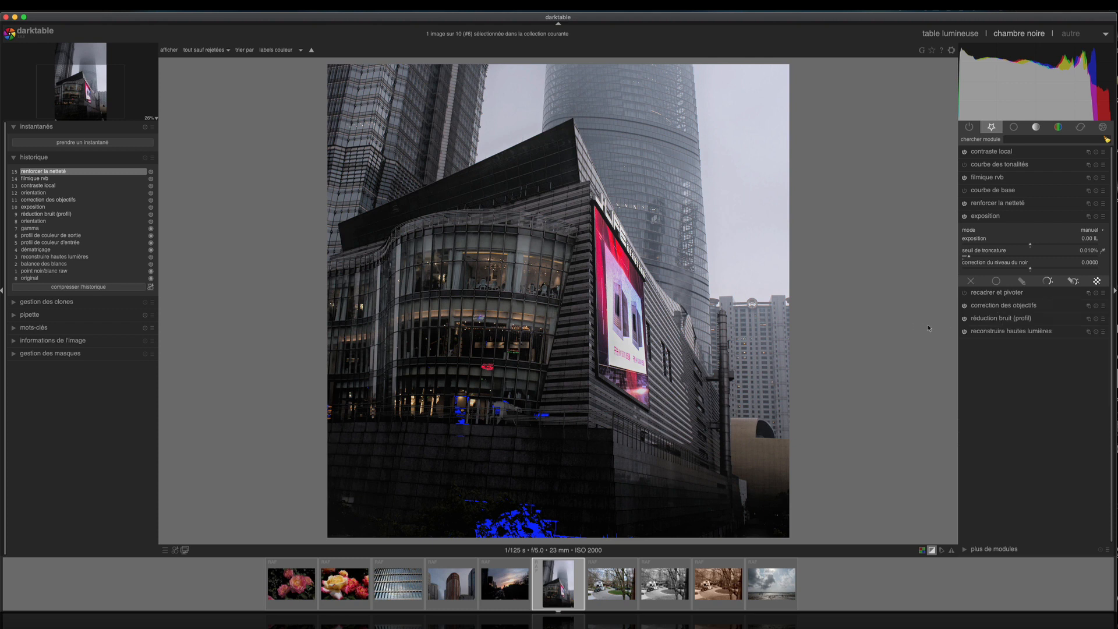
In the lens correction module, set the camera to Fujifilm X100T and the lens to Fujifilm fixed lens.
left_click(1005, 305)
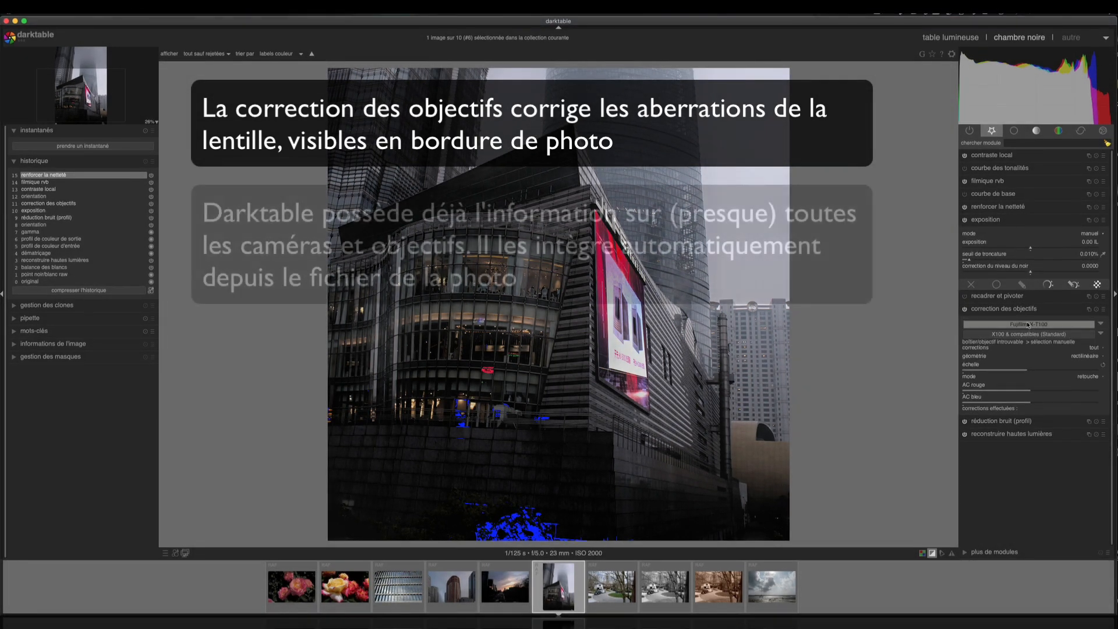
left_click(1028, 325)
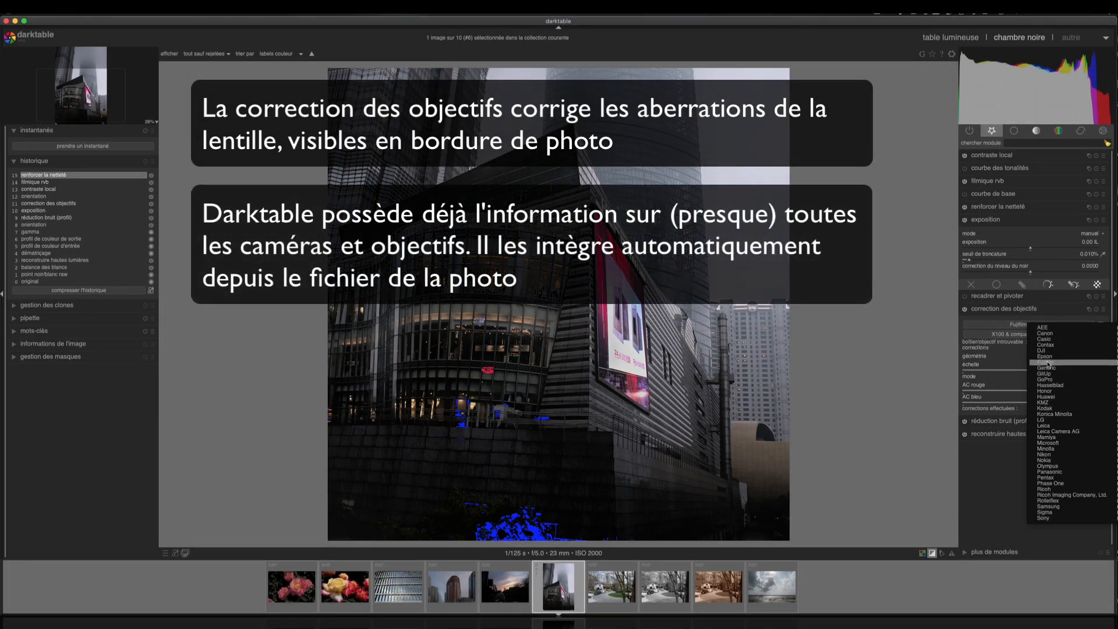
mouse_move(1048, 364)
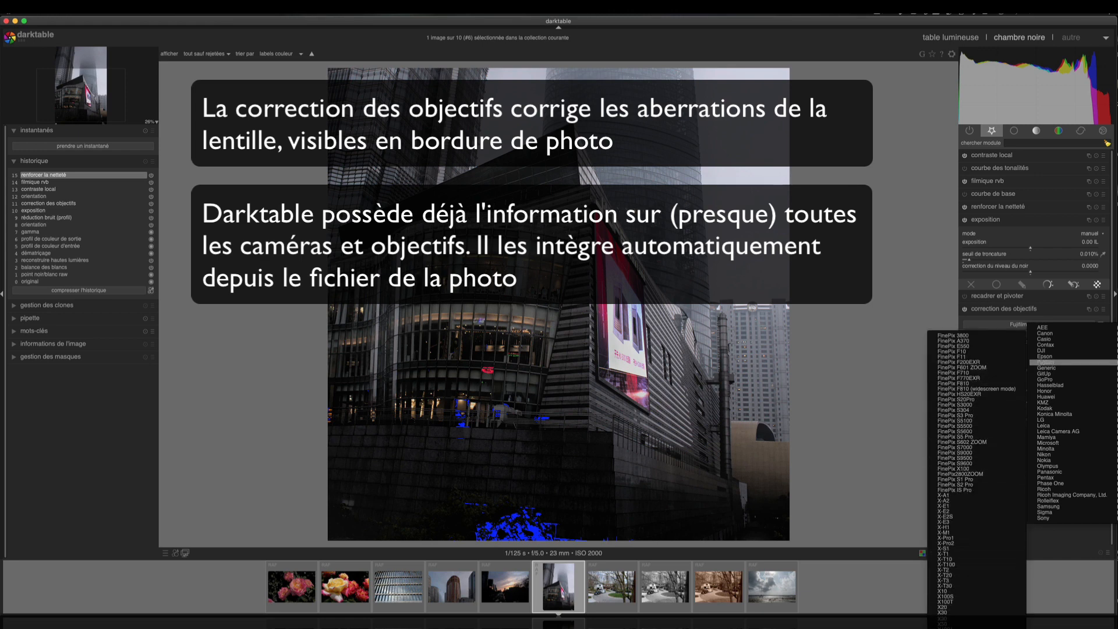
left_click(956, 603)
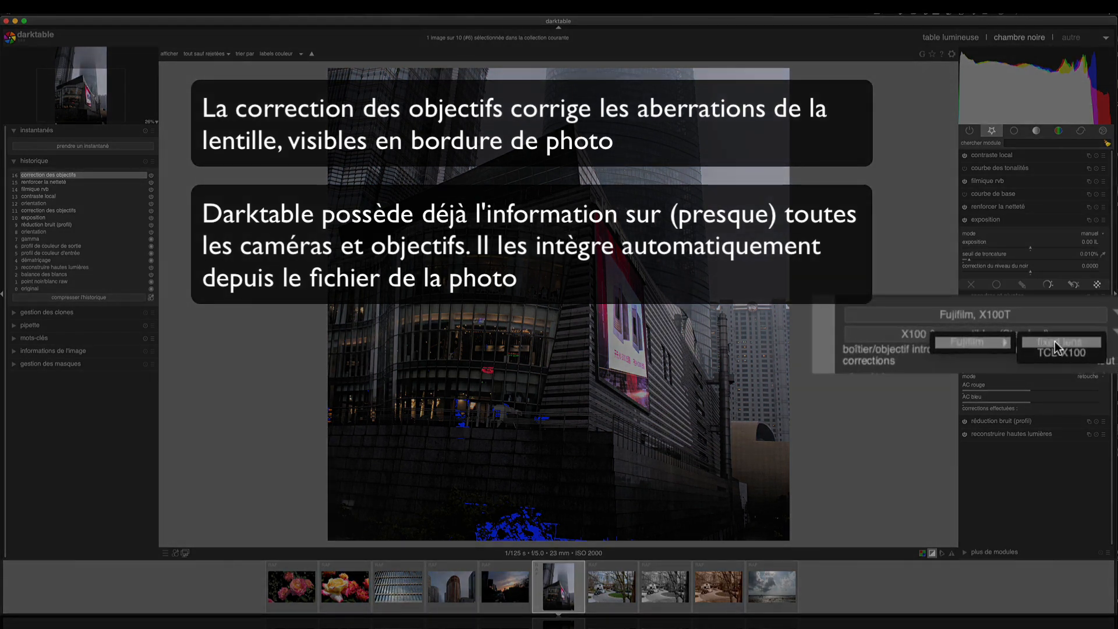
left_click(1069, 340)
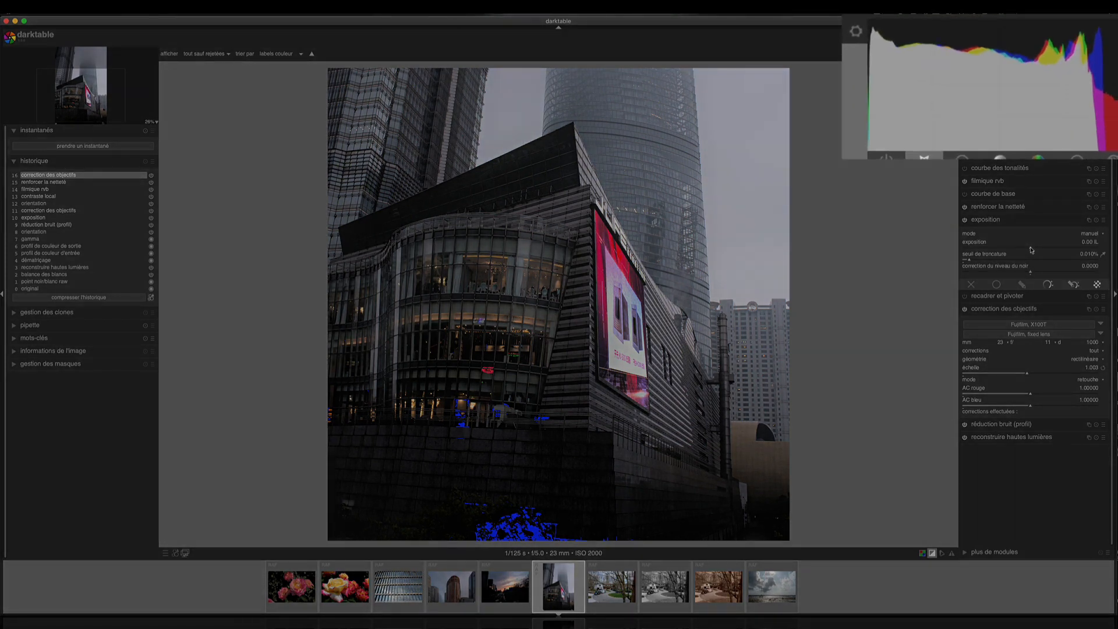
Try raising the exposure gradually to 2.09 EV and easing it back to 1.45 EV, and reset it to its default.
left_click_drag(1032, 251, 1046, 248)
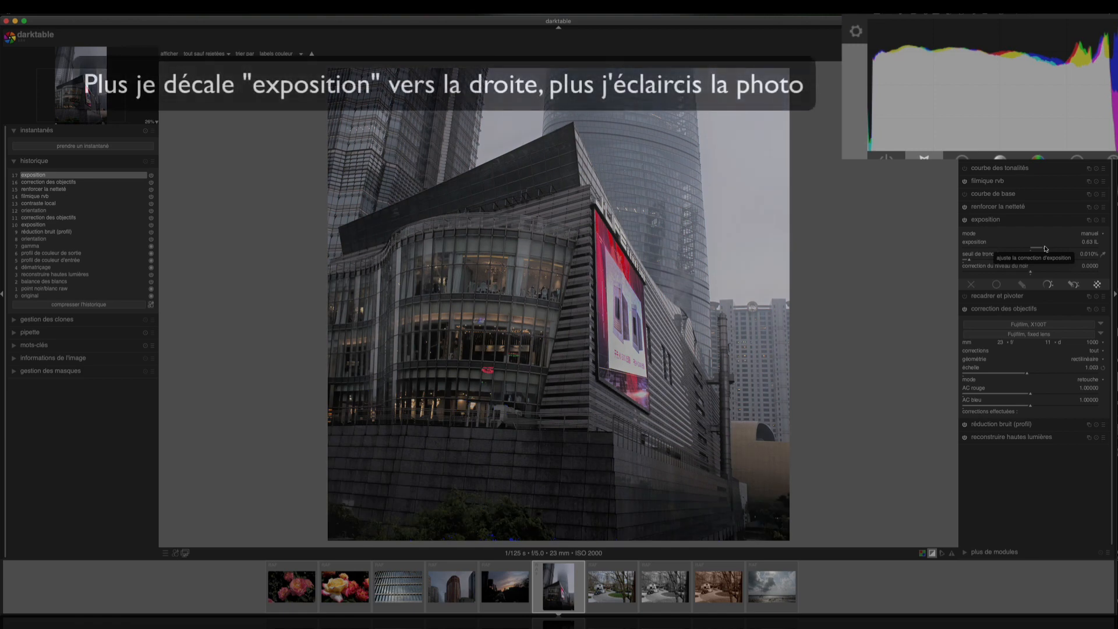
left_click_drag(1046, 250, 1058, 248)
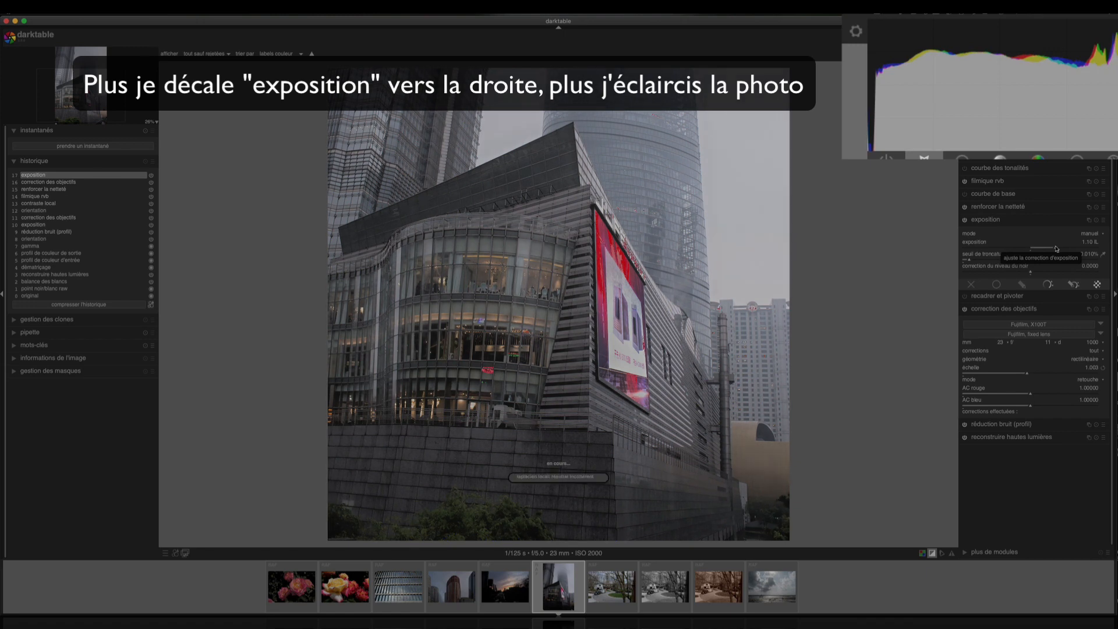
left_click_drag(1058, 248, 1063, 248)
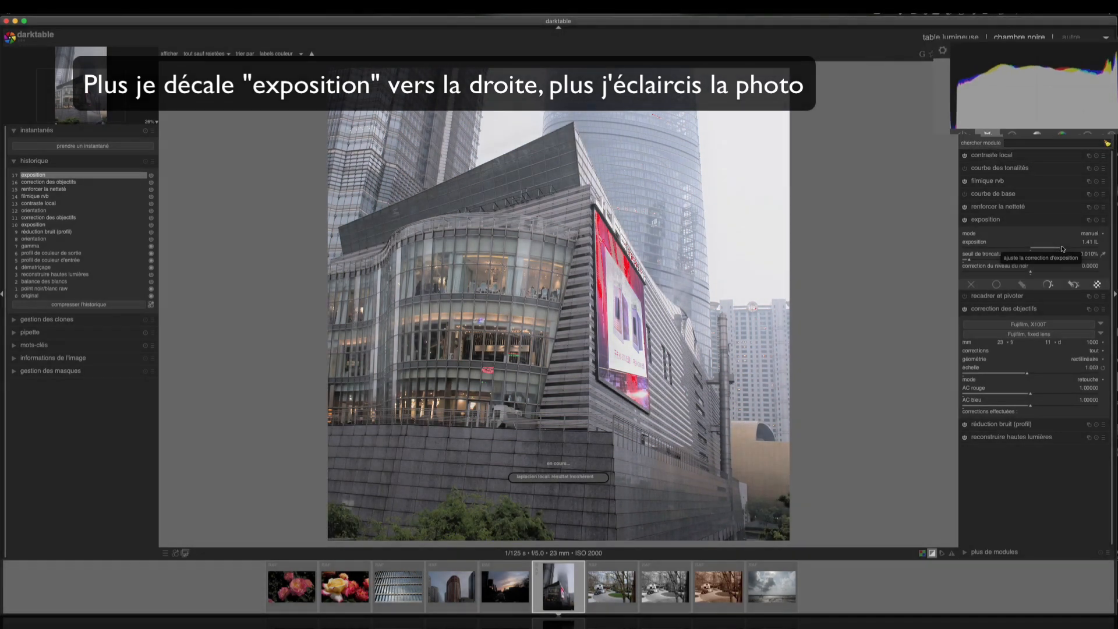
left_click_drag(1064, 249, 1081, 249)
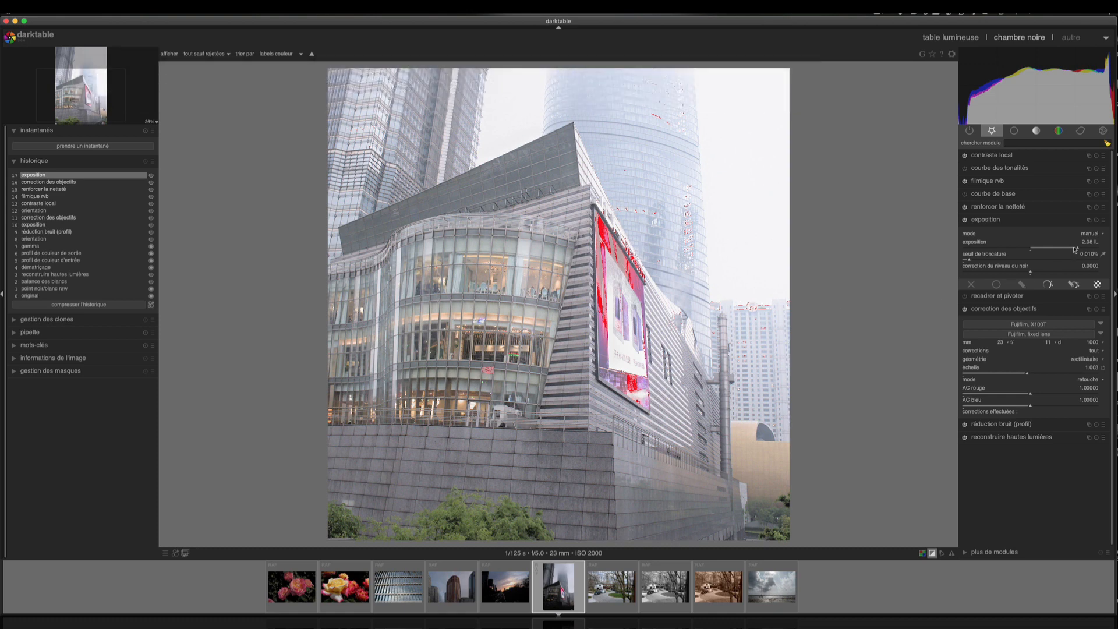
left_click_drag(1076, 250, 1063, 249)
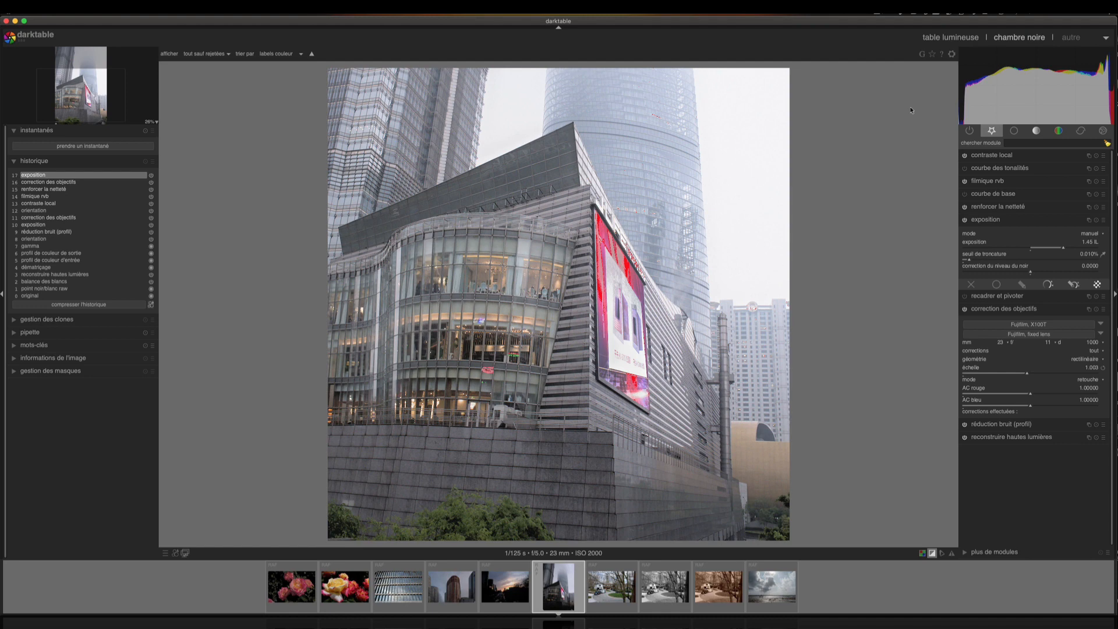
double_click(1064, 251)
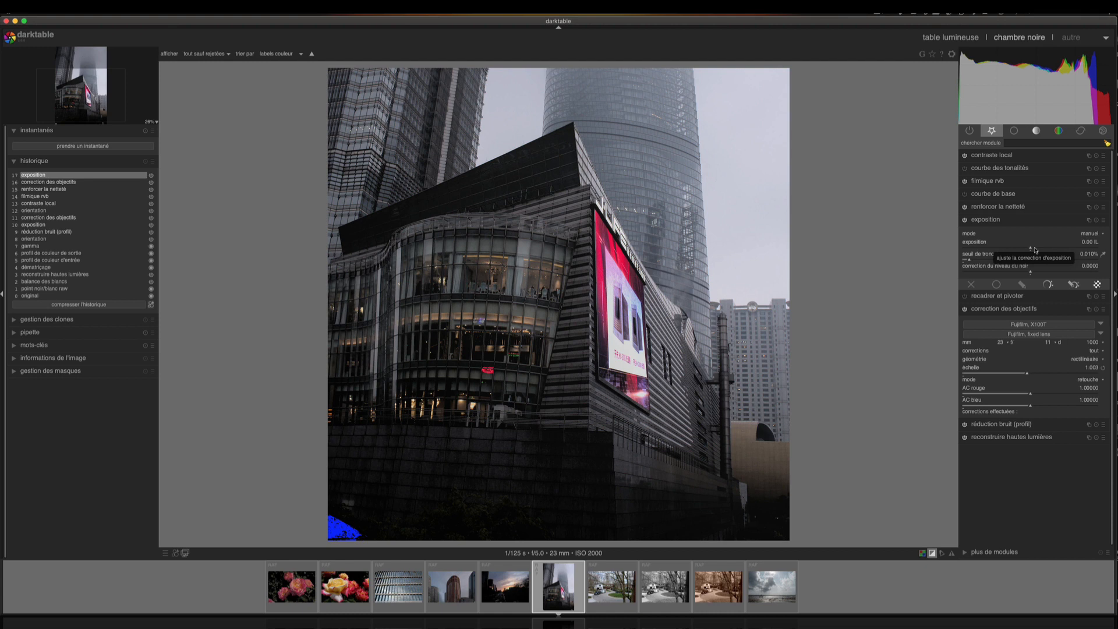
Try darkening the photo with an exposure of -0.74 EV, and reset the exposure to its default.
mouse_move(1003, 104)
left_click_drag(1030, 250, 1013, 249)
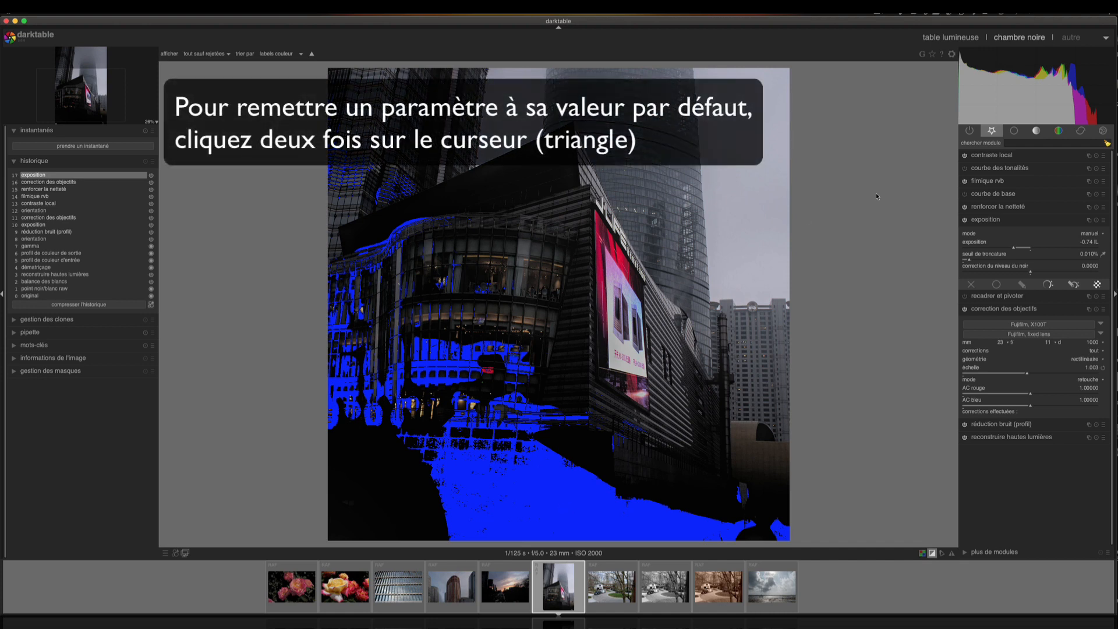
double_click(1016, 249)
double_click(1015, 249)
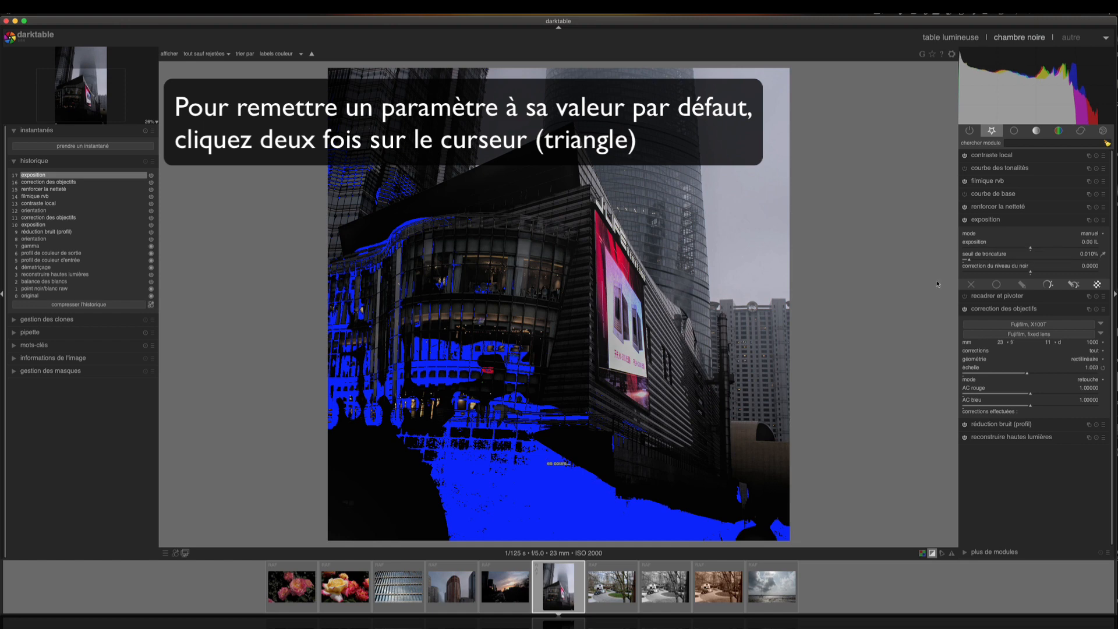
Try raising the black level correction to 0.0307 and 0.0549, and reset it to its default.
left_click(1031, 274)
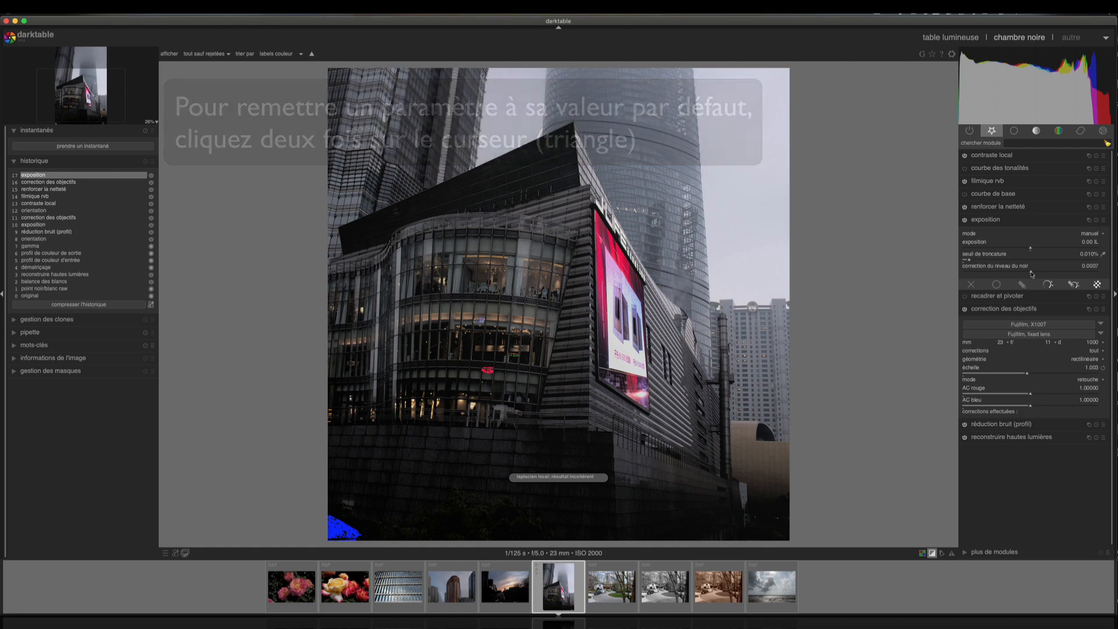
left_click_drag(1031, 274, 1053, 274)
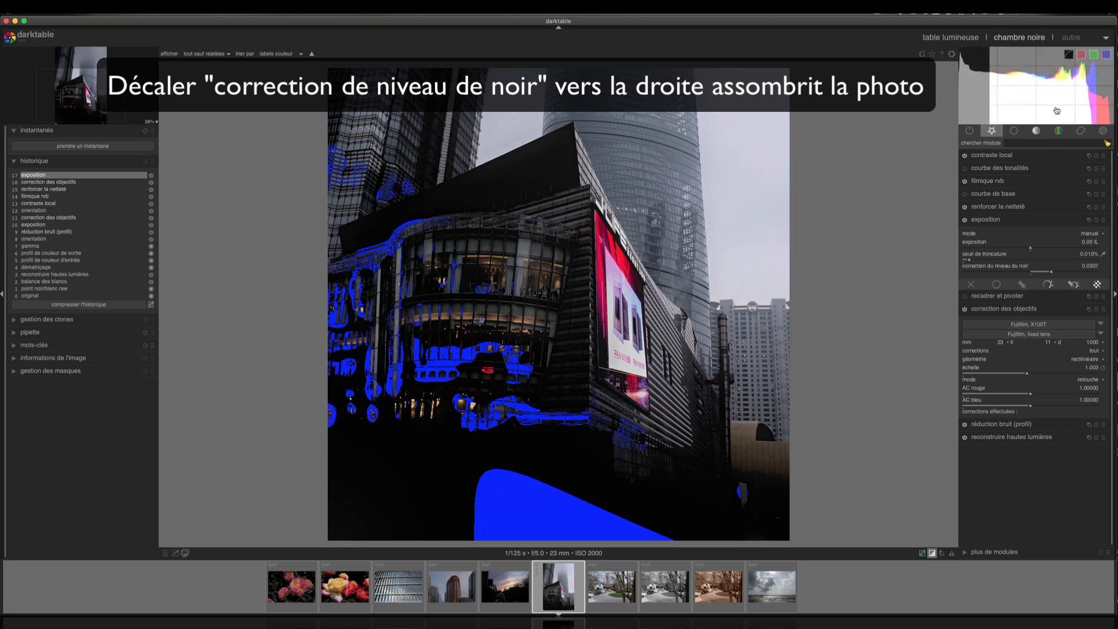
left_click(1067, 271)
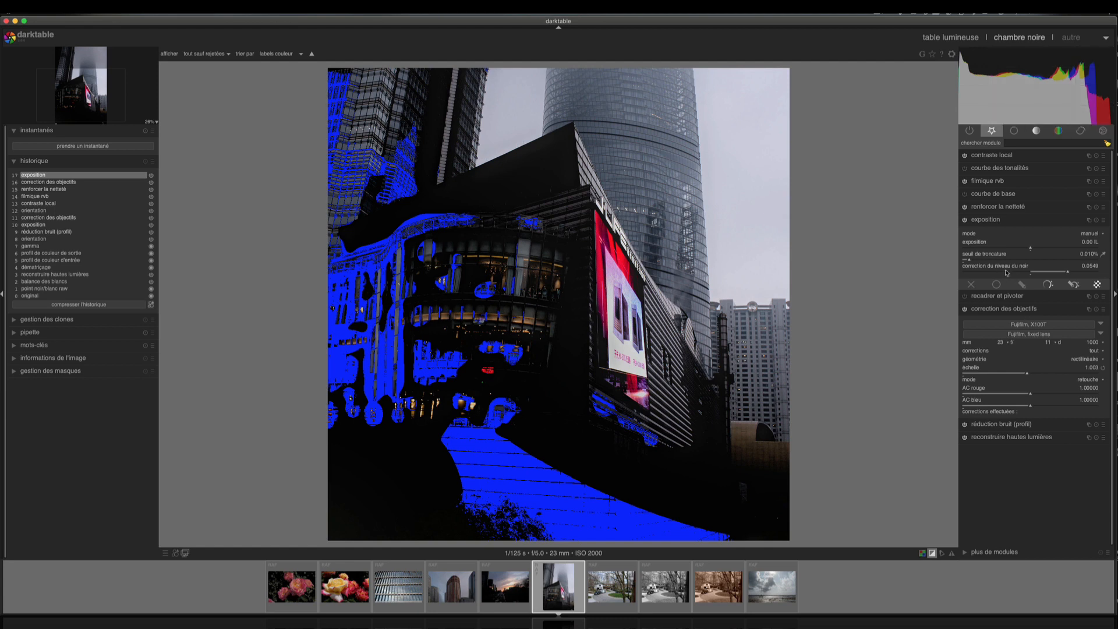
double_click(1070, 272)
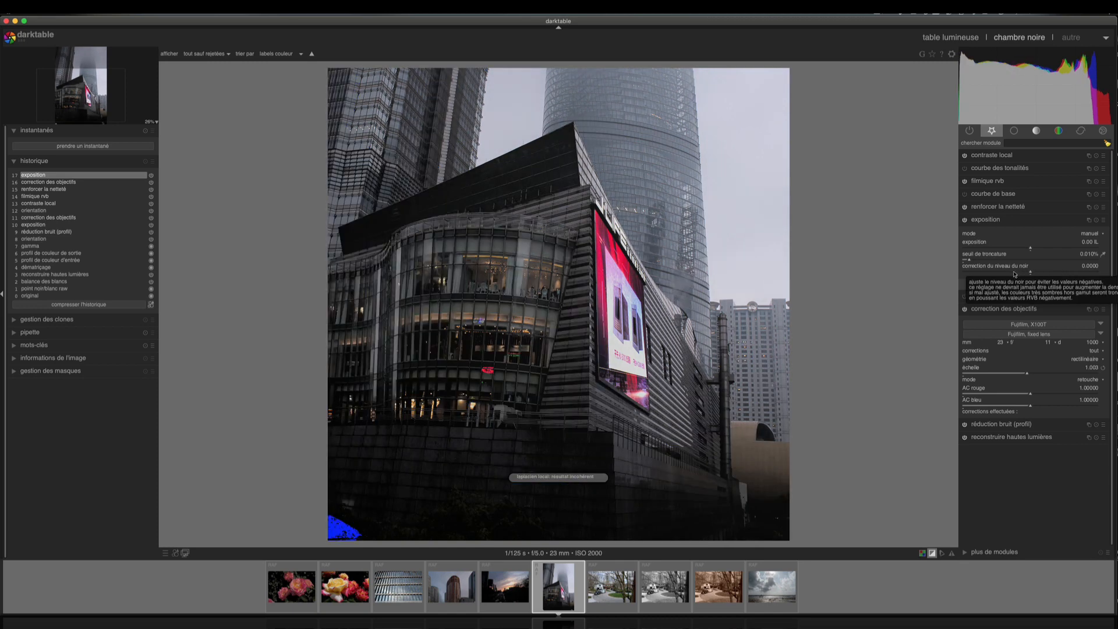
Try lowering the black level correction to about -0.042, and reset it to its default.
left_click(1014, 273)
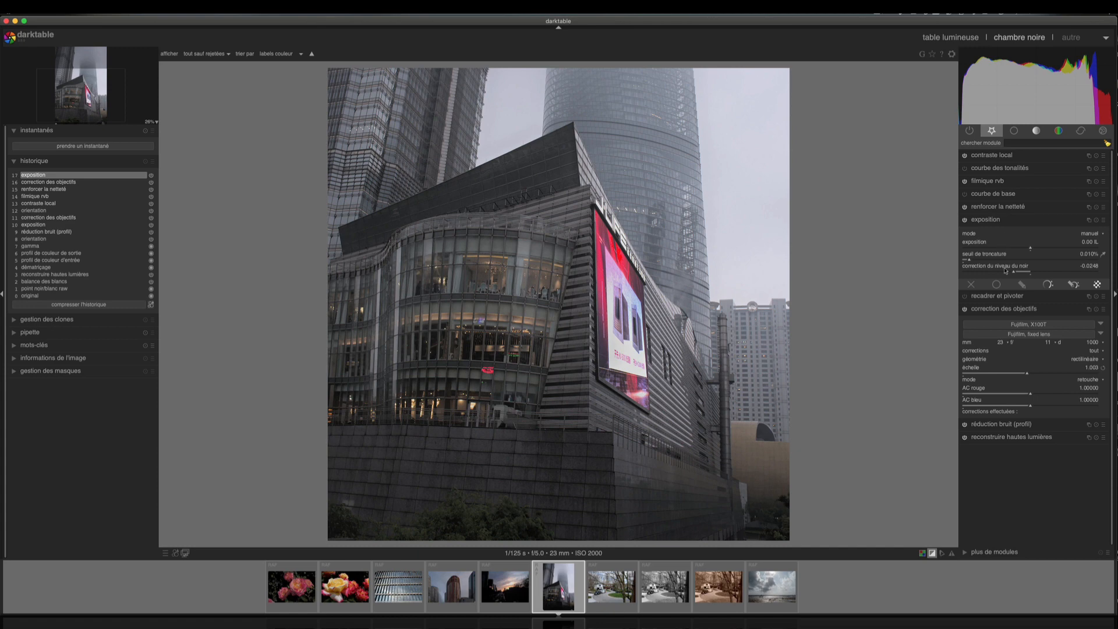
left_click(1002, 272)
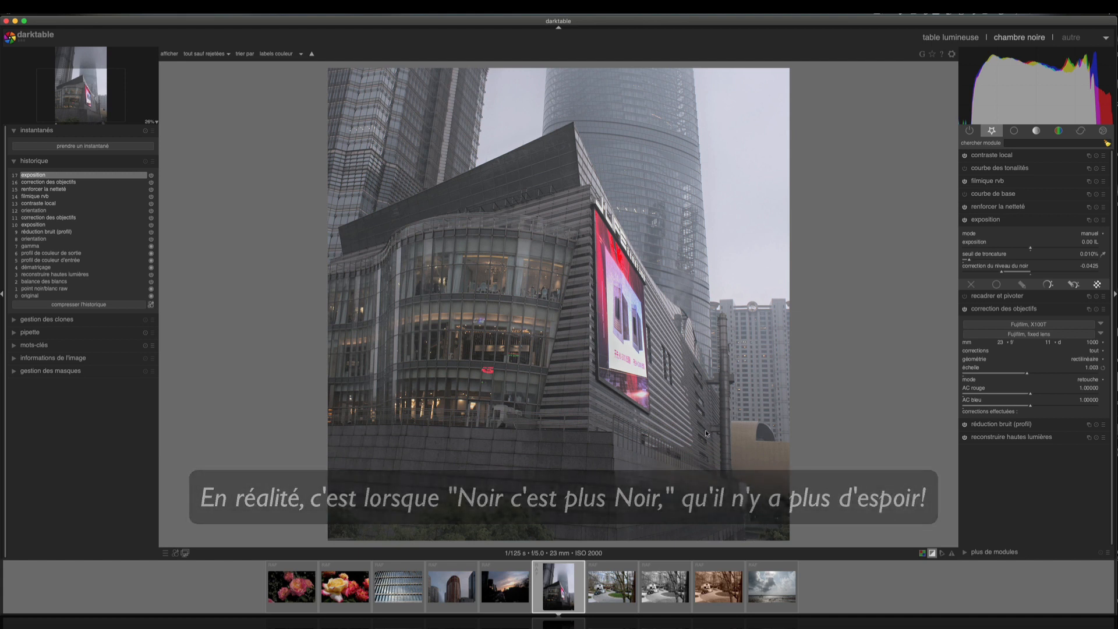
double_click(994, 267)
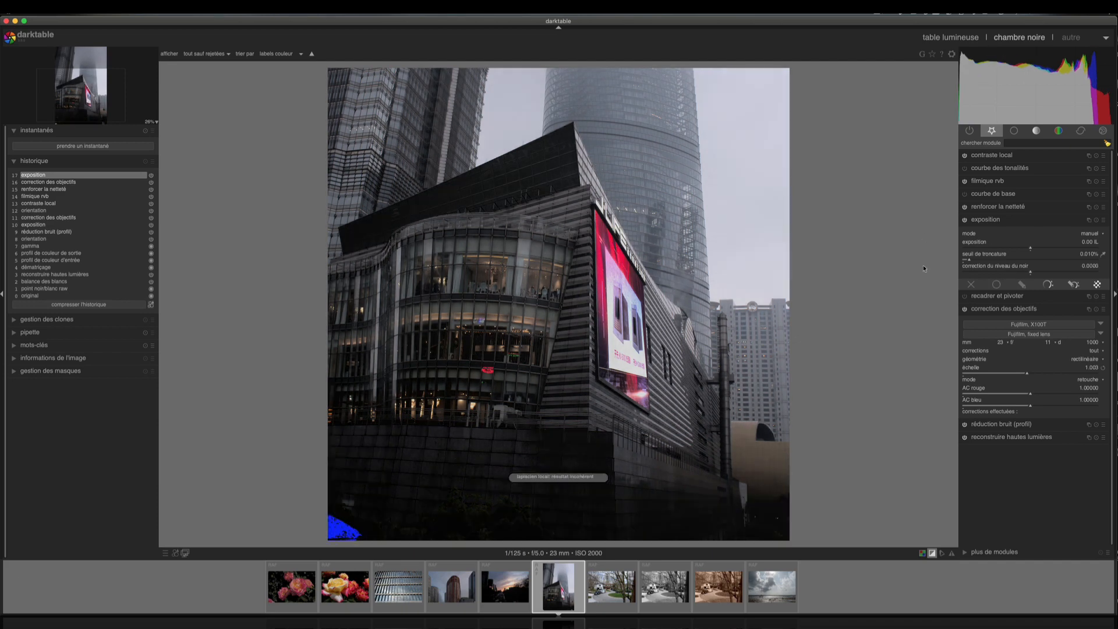
Collapse the lens correction and exposure modules, and open and activate the crop and rotate module.
left_click(987, 310)
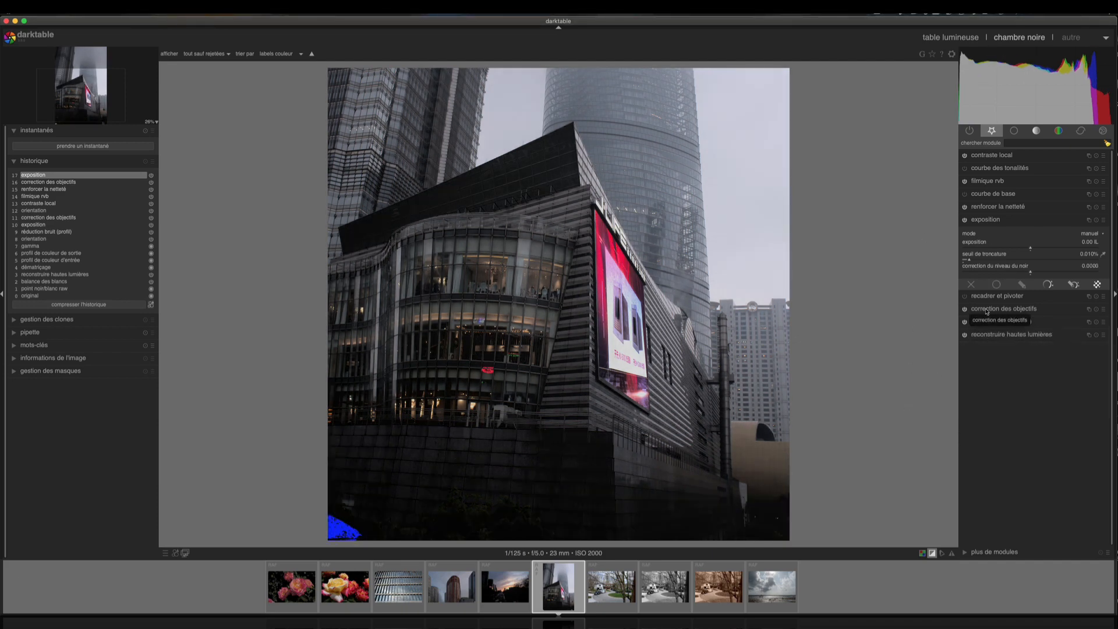
left_click(985, 220)
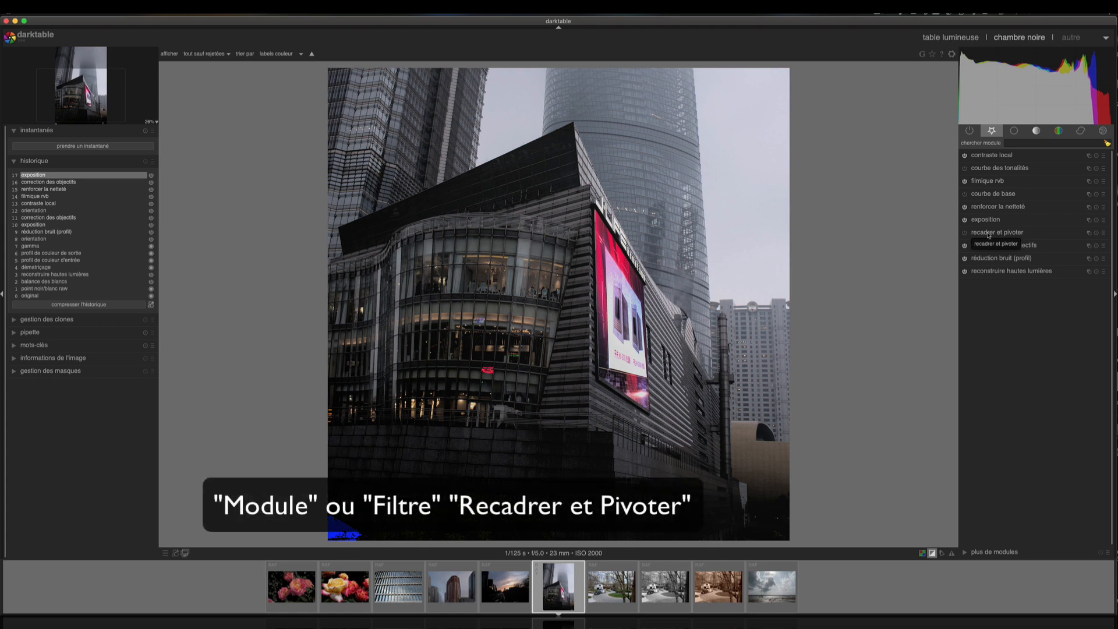
left_click(989, 235)
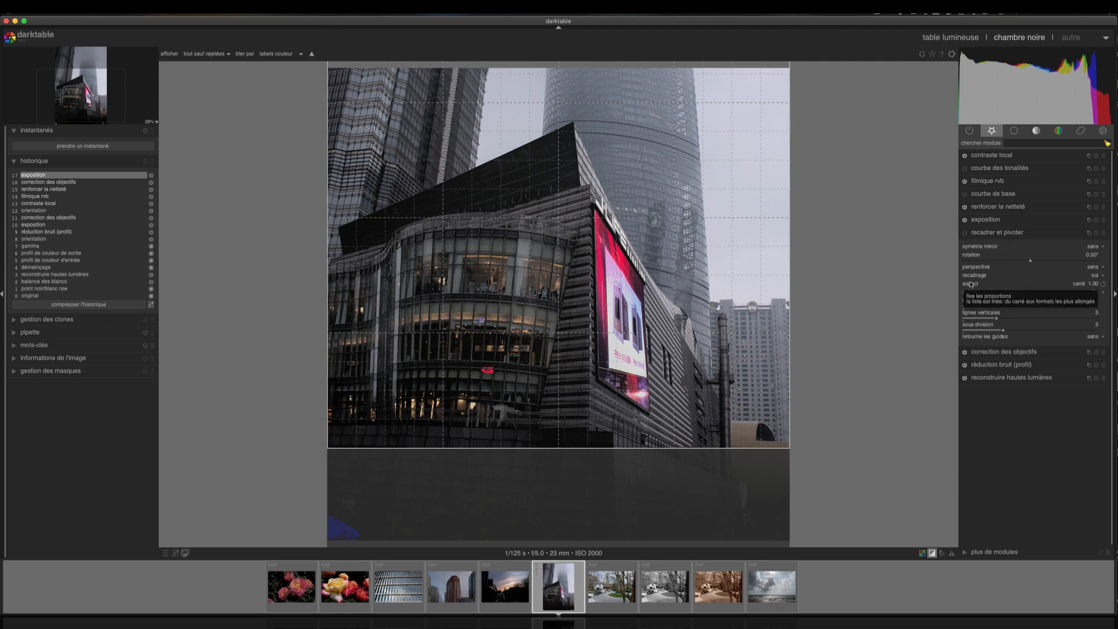
left_click(995, 233)
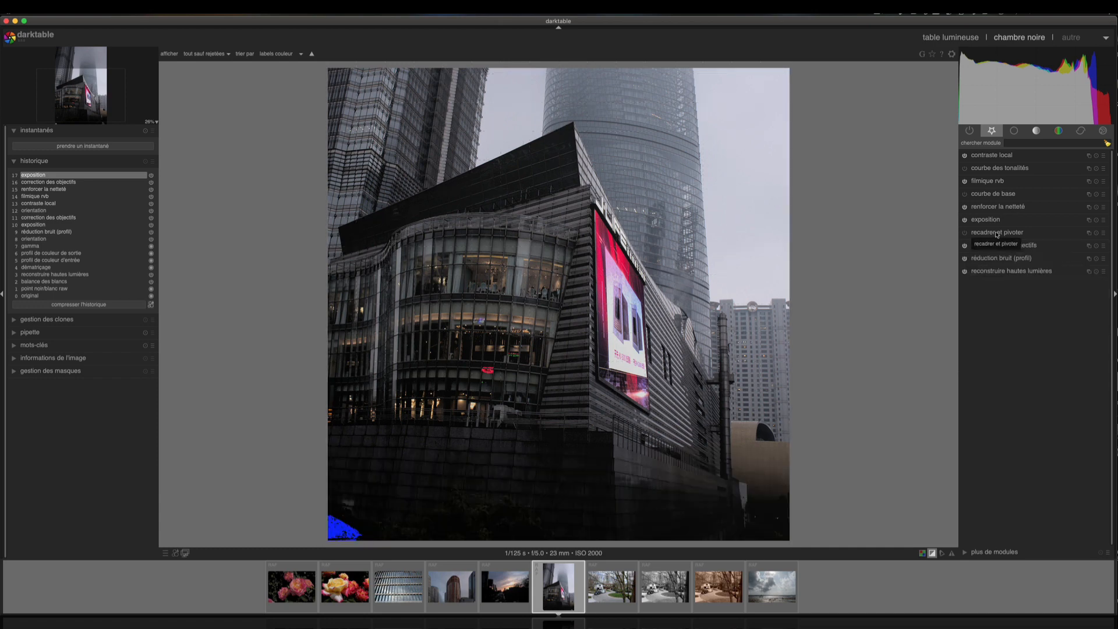
left_click(997, 233)
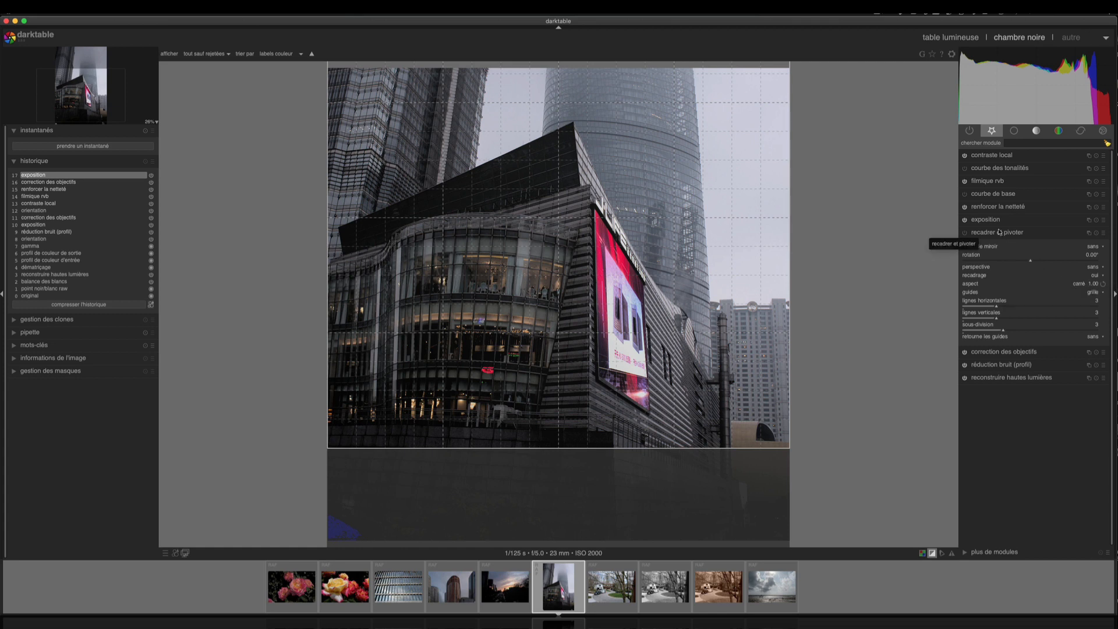
left_click(964, 233)
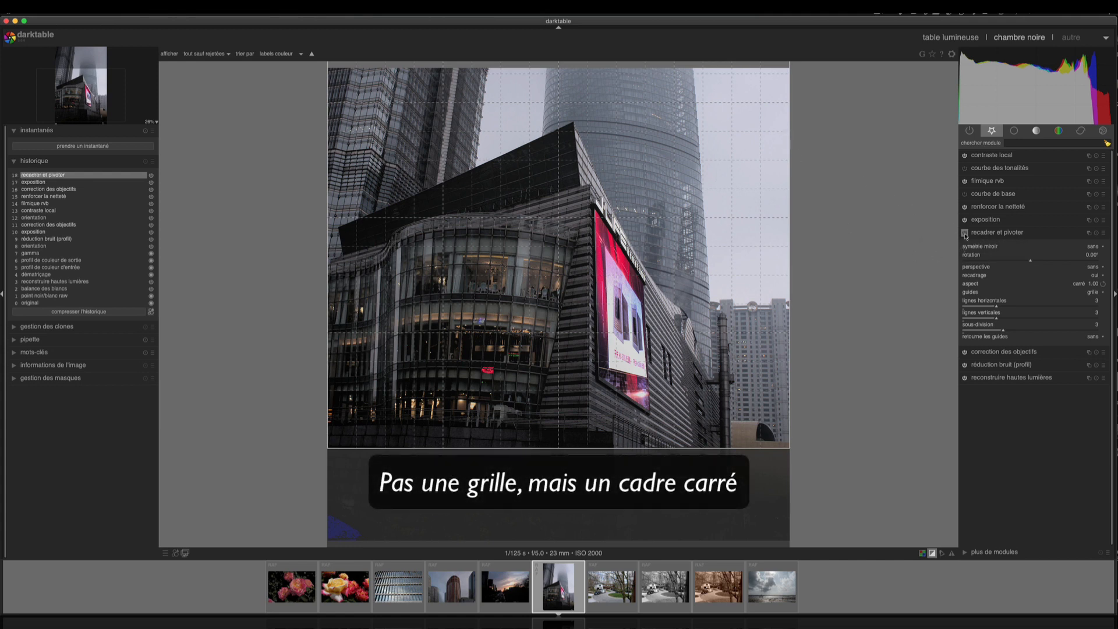
Set the crop aspect ratio to the original image proportions, and check the list of available ratios.
left_click(1087, 285)
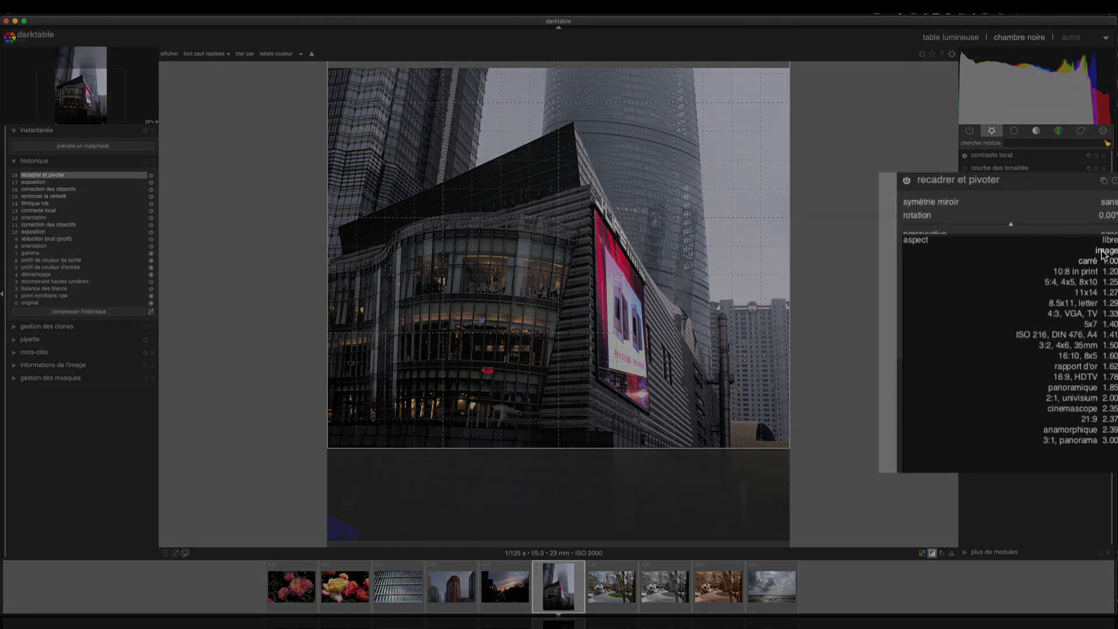
left_click(1104, 252)
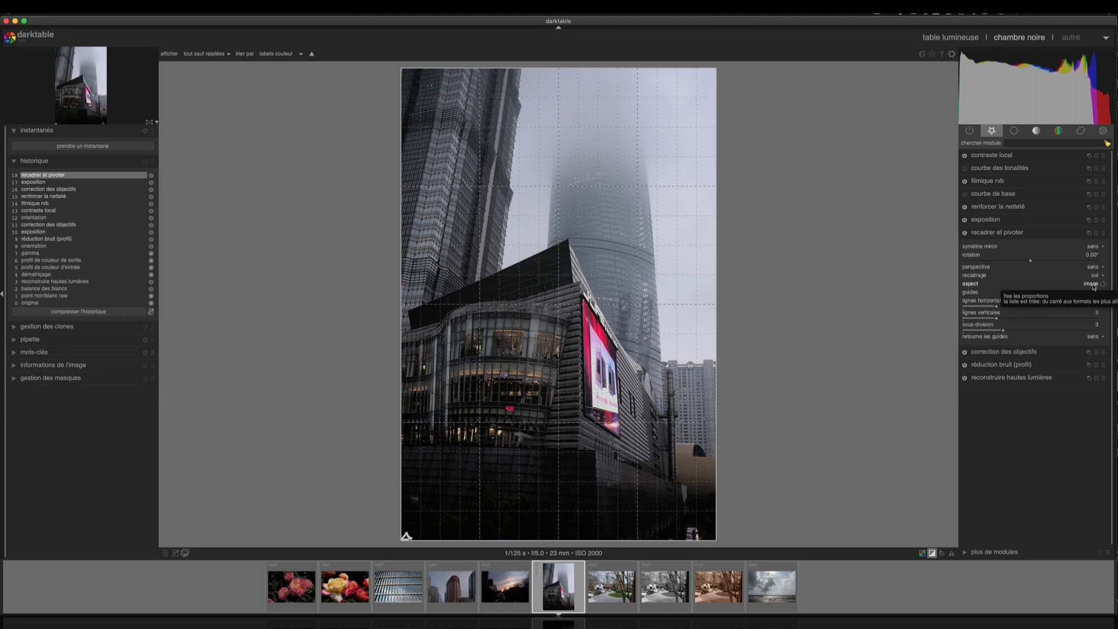
left_click(1095, 285)
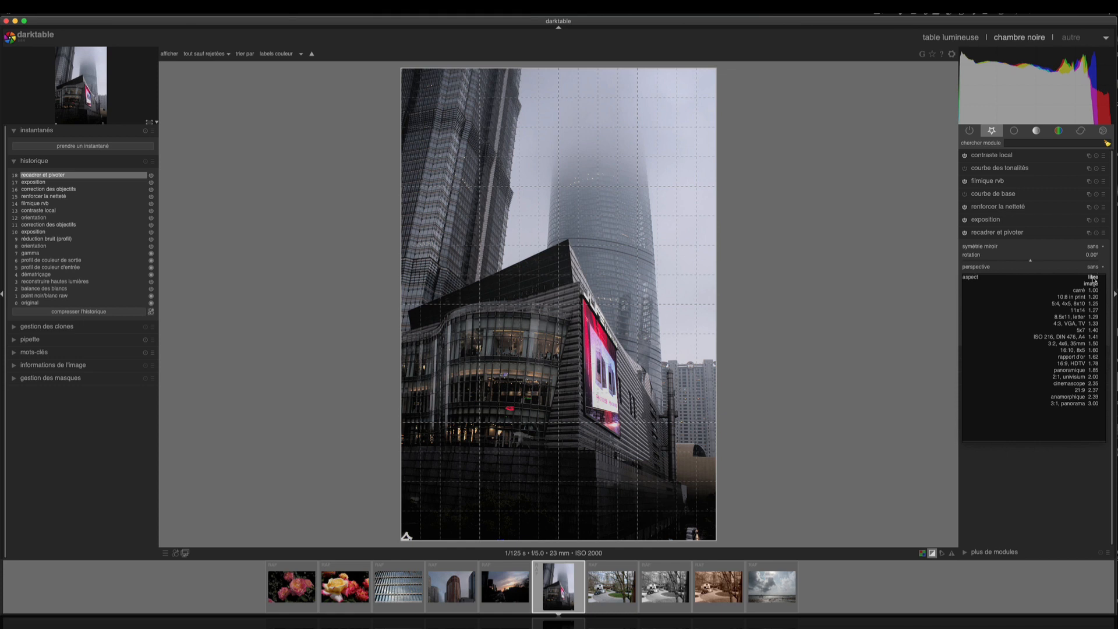
left_click(1020, 267)
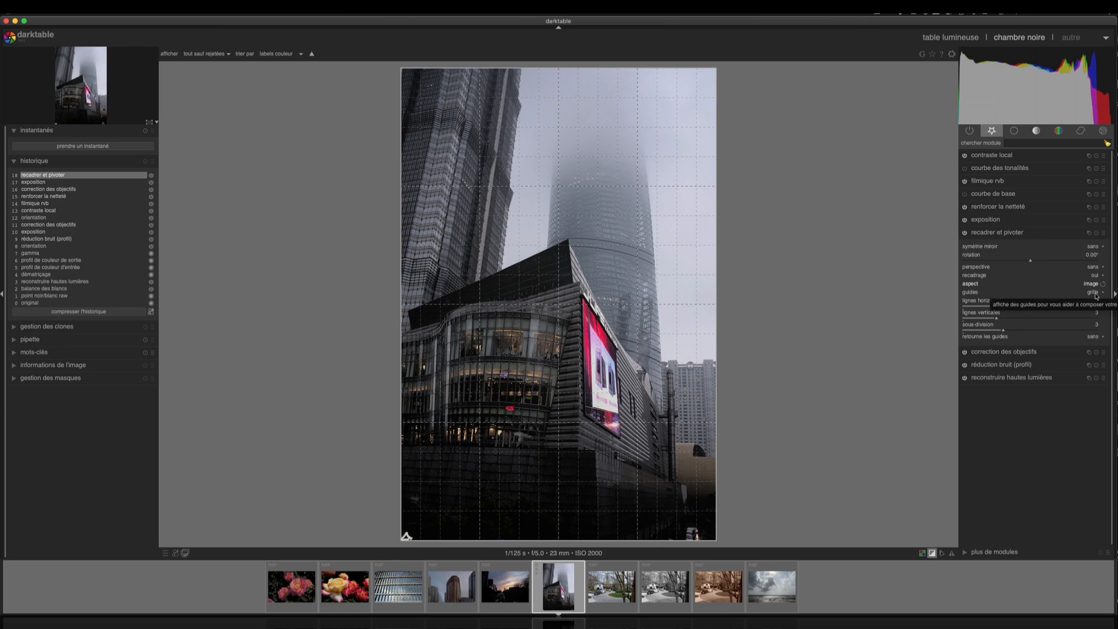
Try the rule-of-thirds composition guides on the crop, and switch the guides back to the grid.
left_click(1093, 293)
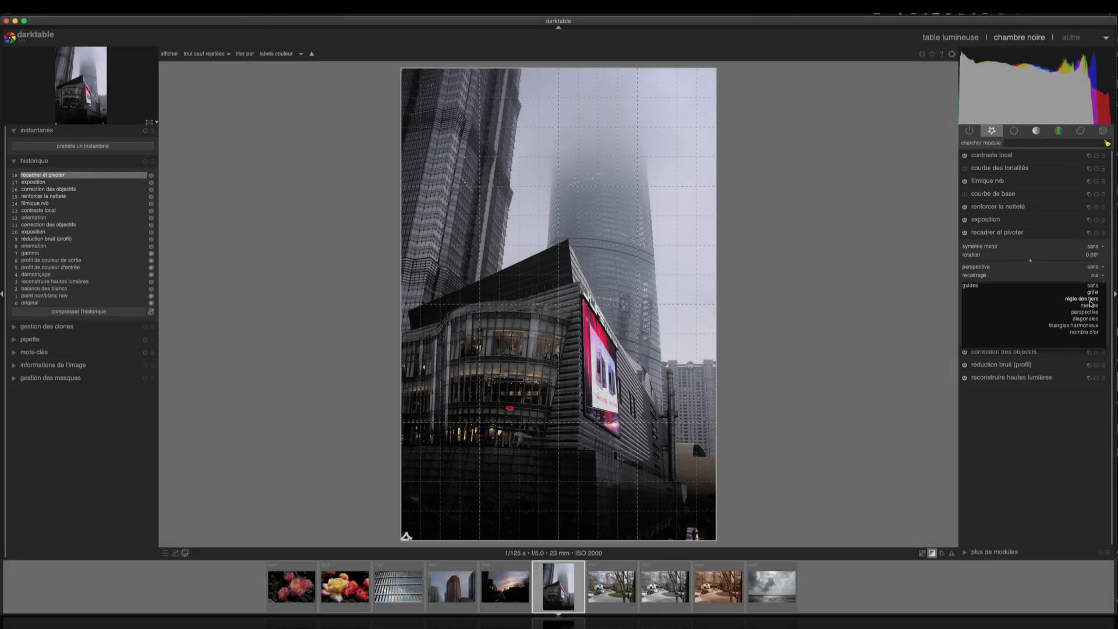
left_click(1090, 299)
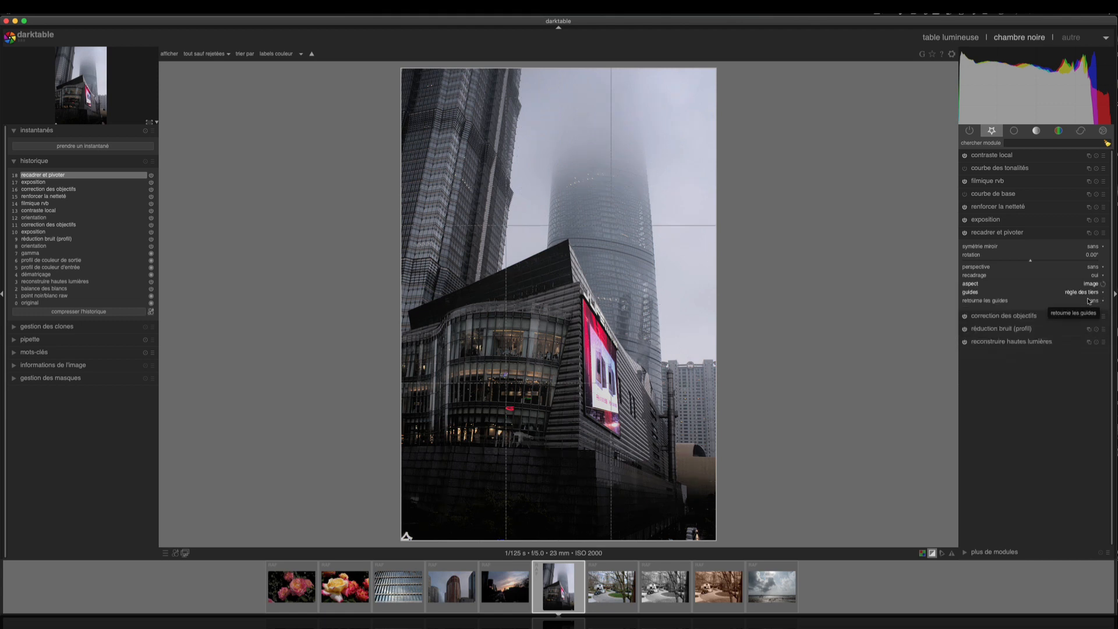
left_click(1089, 293)
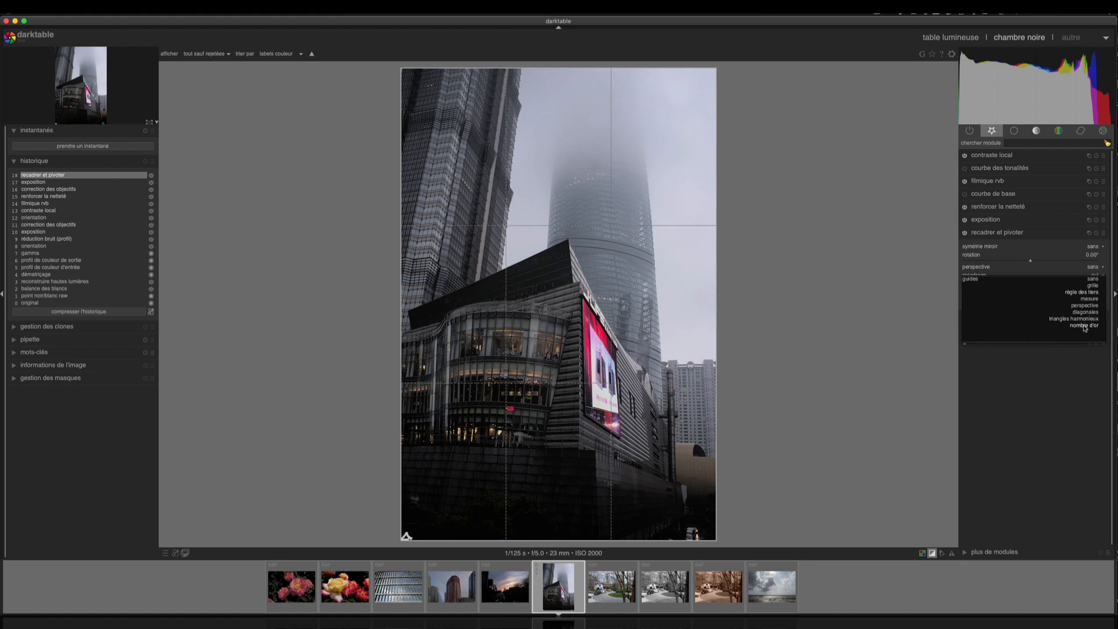
left_click(1094, 286)
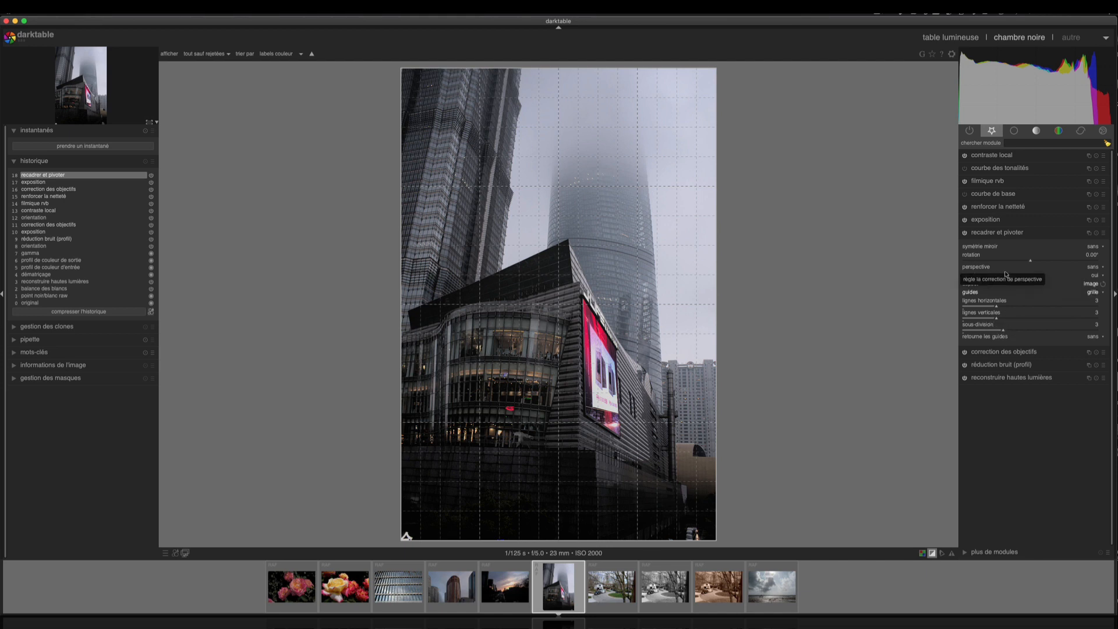
Try a vertical perspective correction, placing the two guide lines along the left tower and the pole beside the right-hand buildings.
left_click(1094, 268)
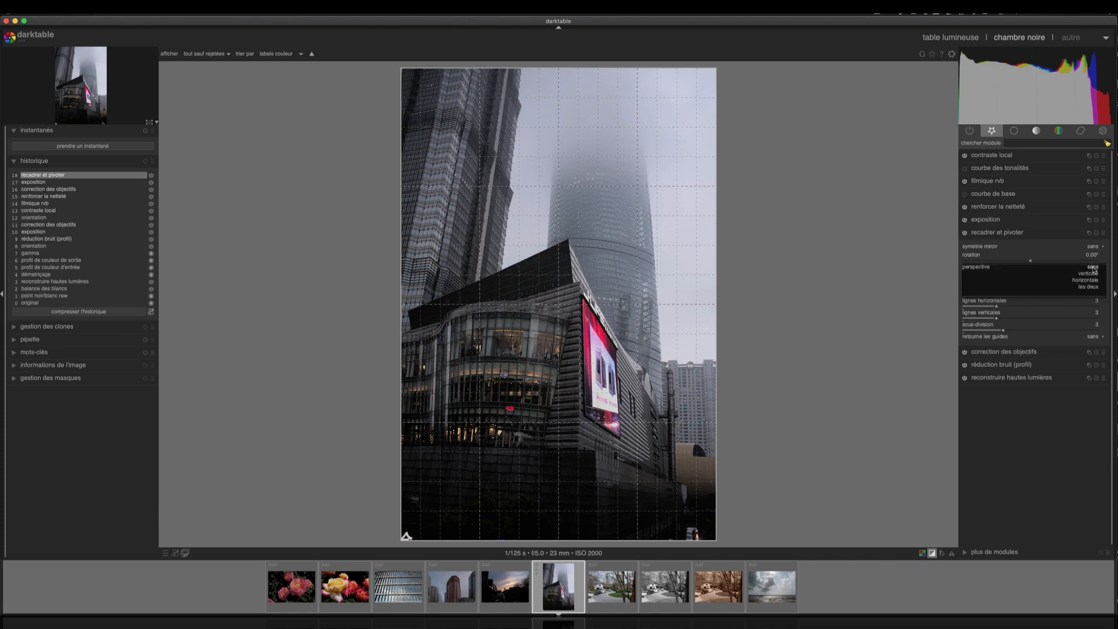
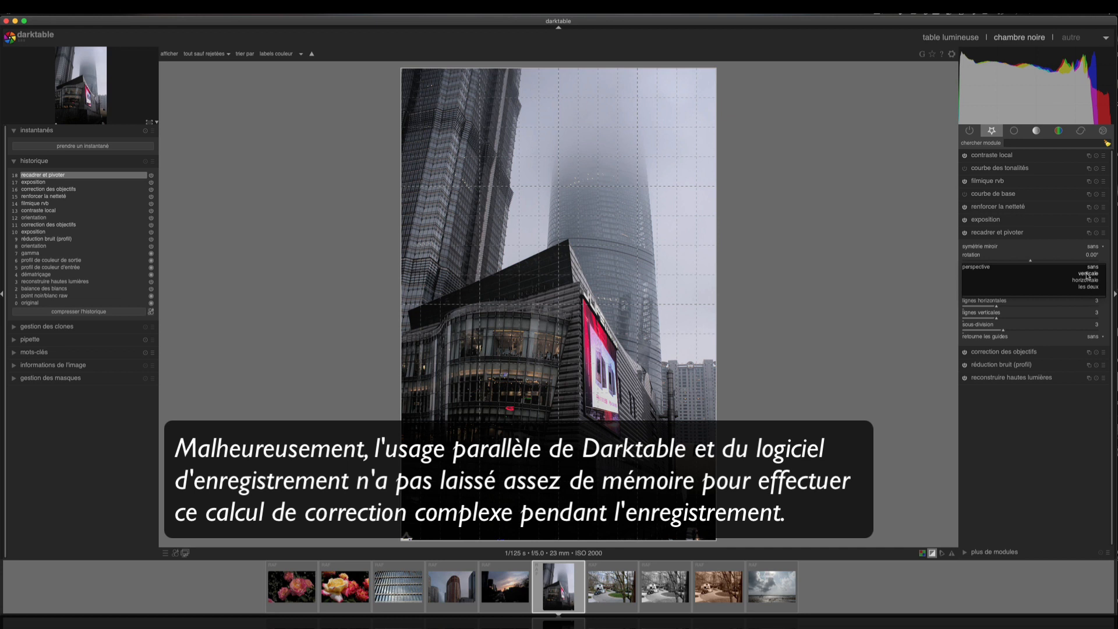
left_click(1087, 275)
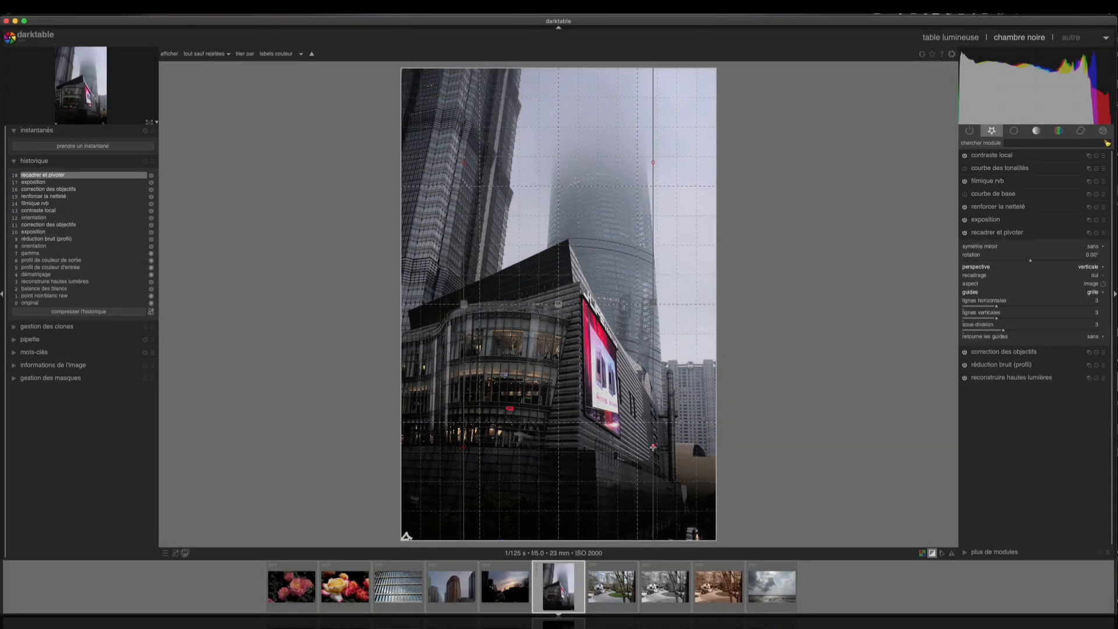
left_click_drag(654, 448, 676, 481)
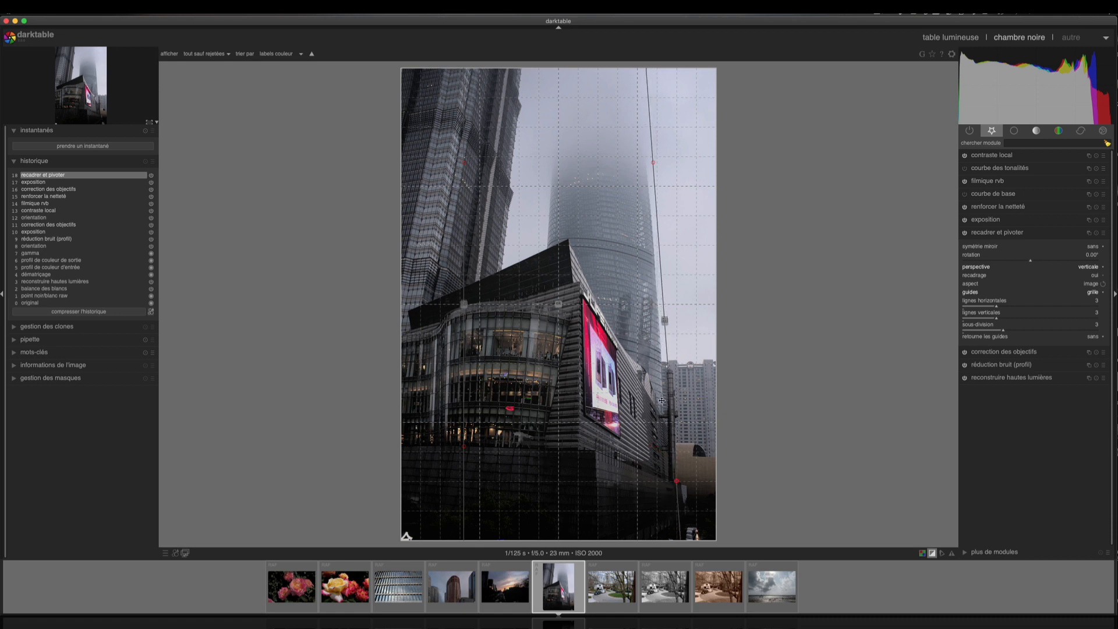
left_click_drag(654, 163, 666, 169)
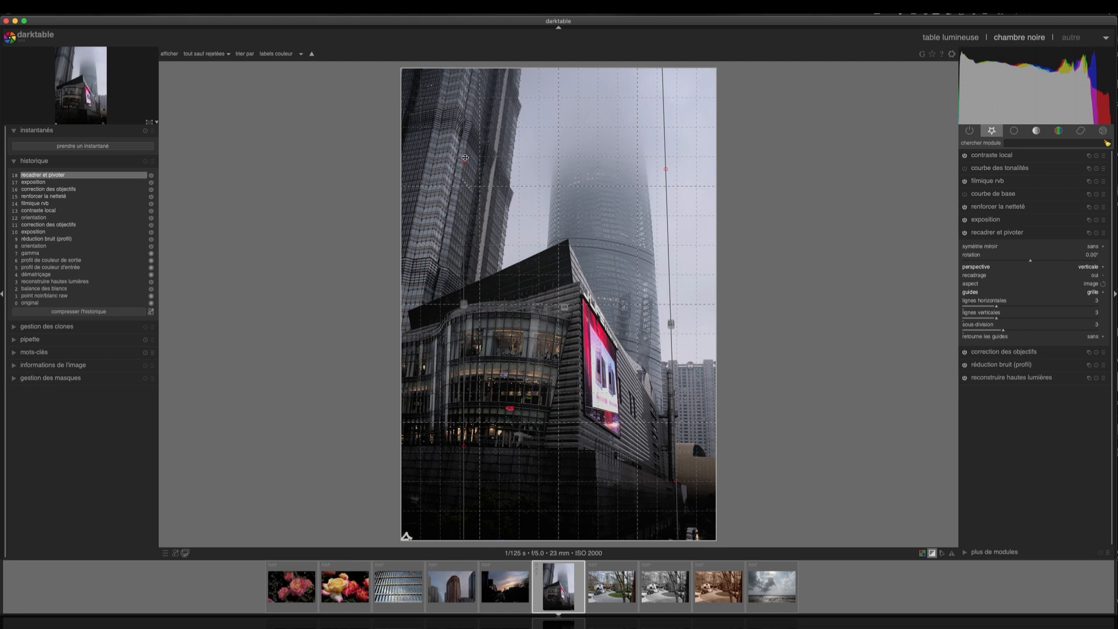
left_click_drag(463, 163, 437, 102)
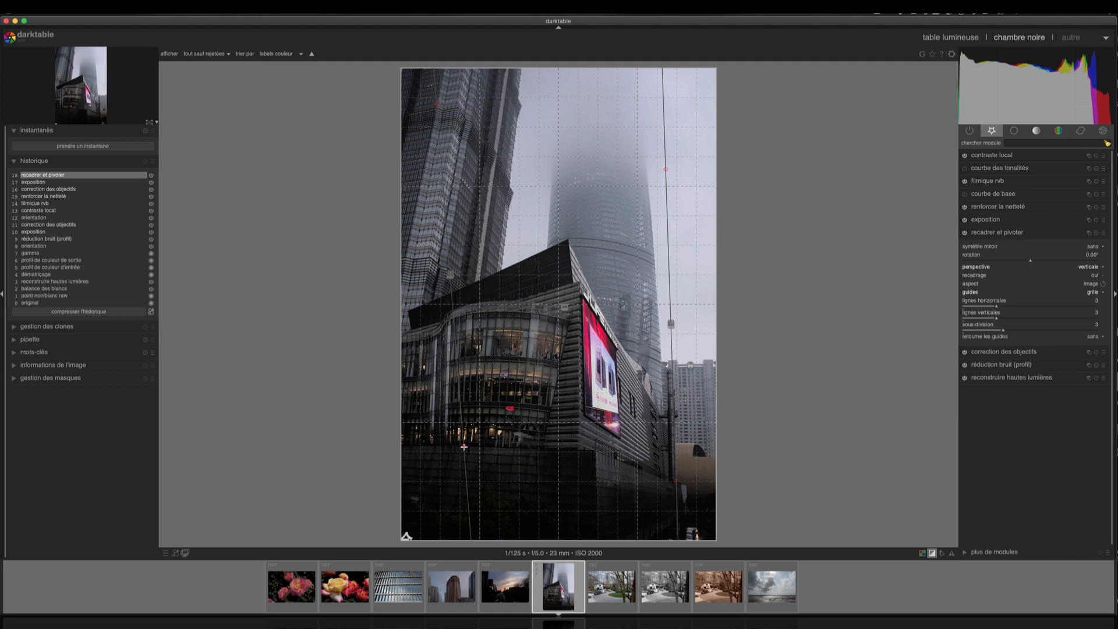
left_click_drag(464, 448, 452, 422)
left_click_drag(435, 348, 412, 225)
left_click(551, 196)
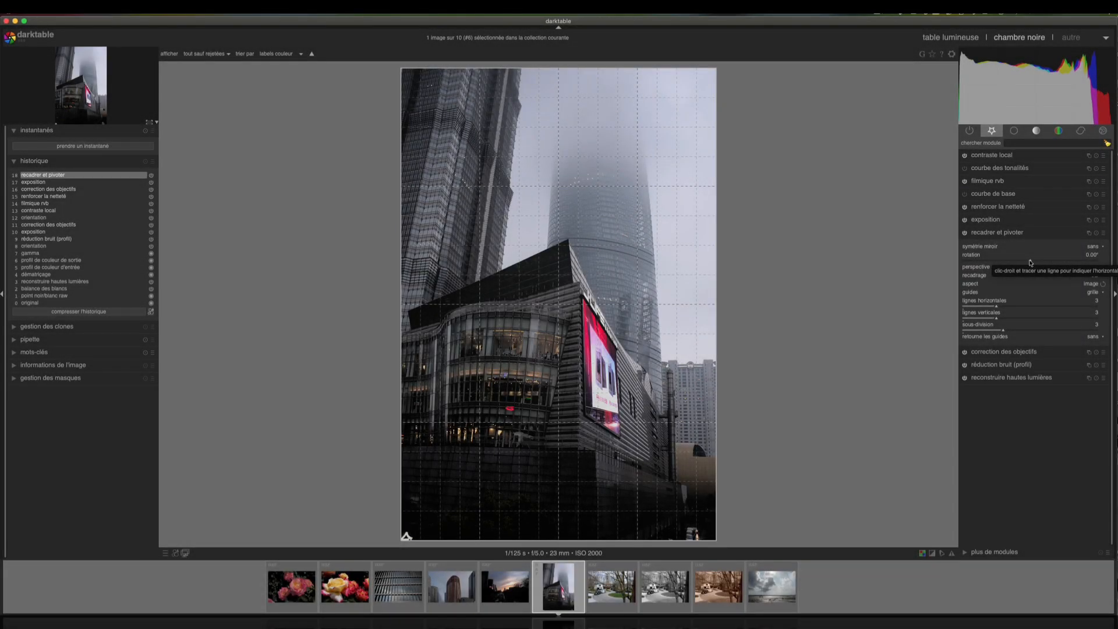
Try rotating the photo by -7.06°, 9.41°, 34.13° and 27.08°, and reset the rotation to its default.
left_click(1029, 262)
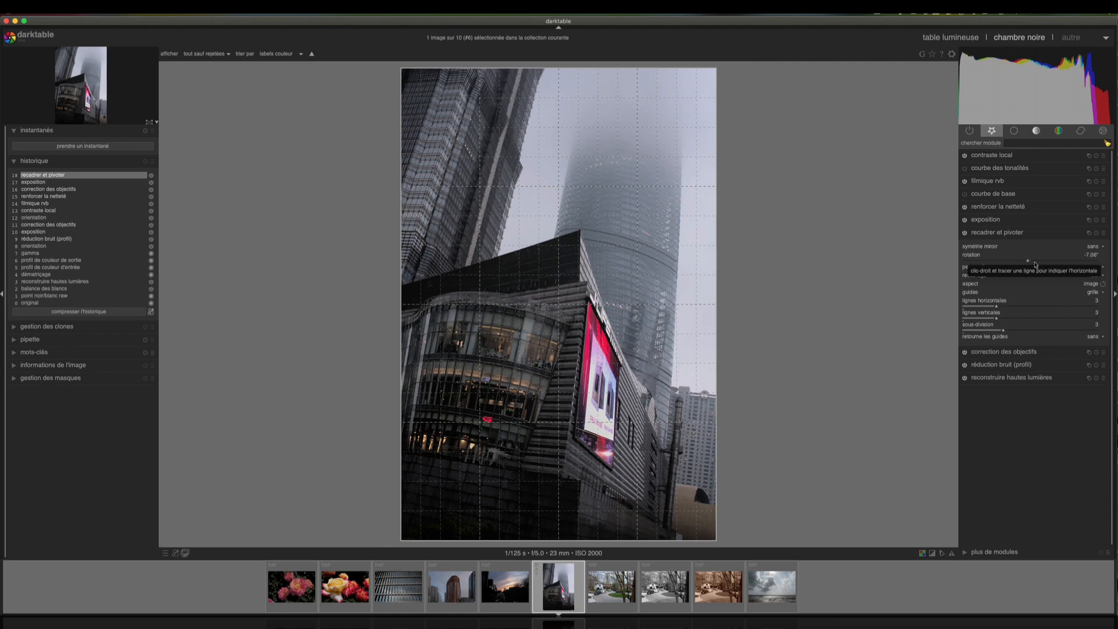
left_click(1033, 260)
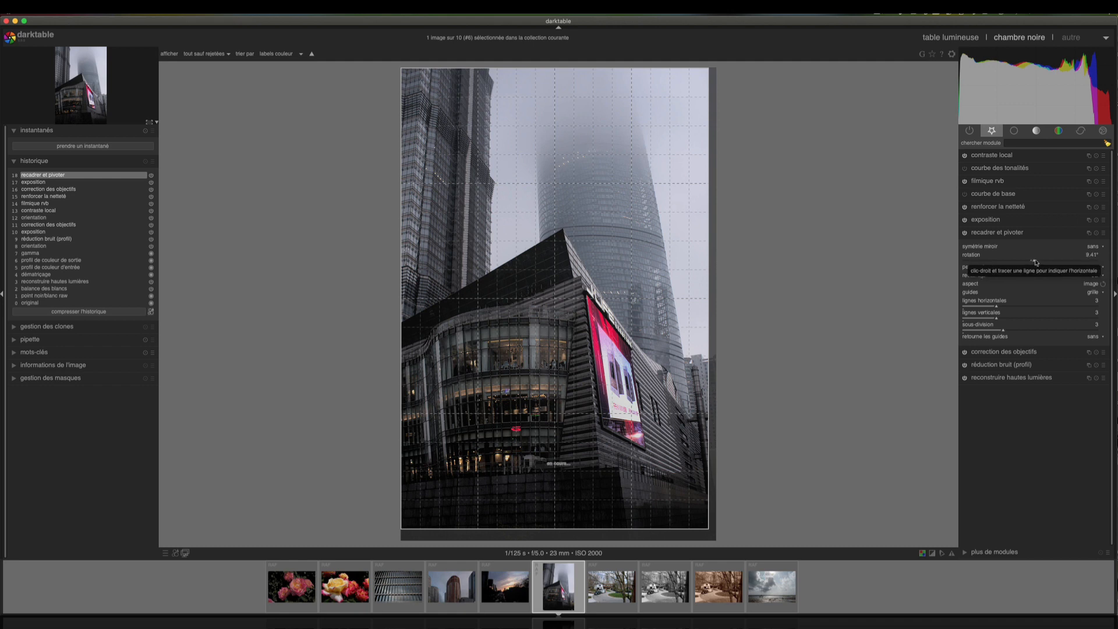
left_click_drag(1034, 263, 1045, 263)
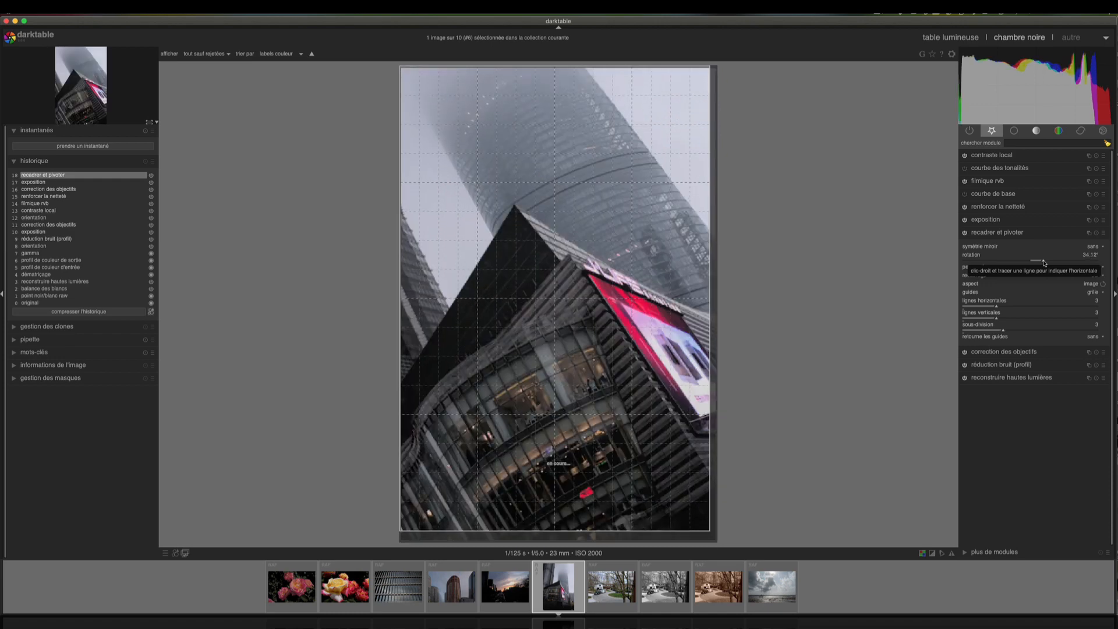
left_click_drag(1044, 263, 1041, 263)
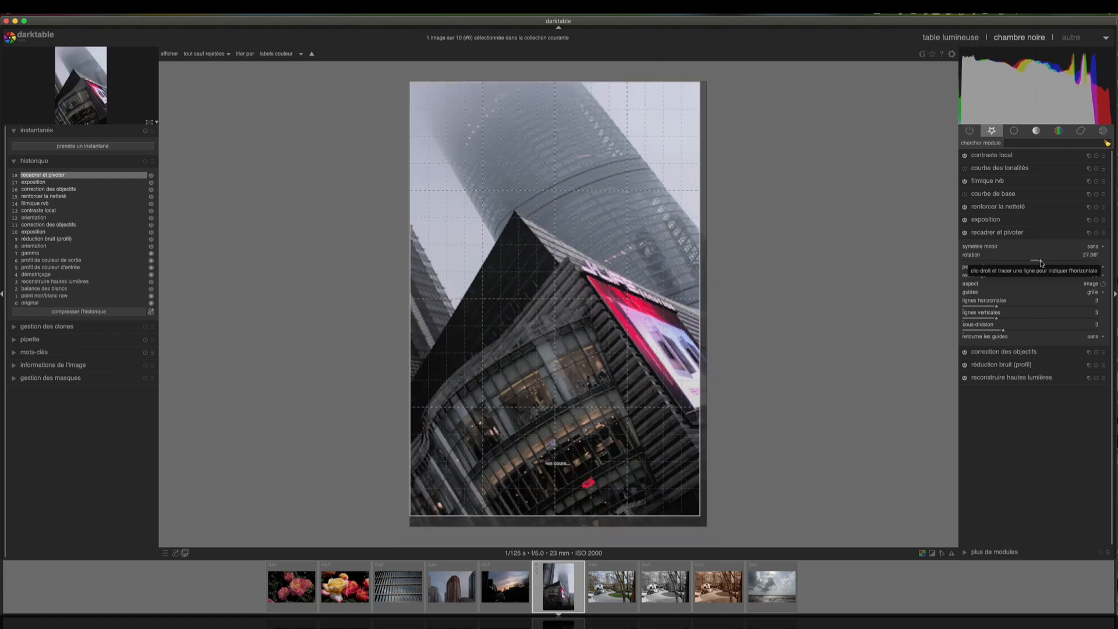
double_click(1042, 263)
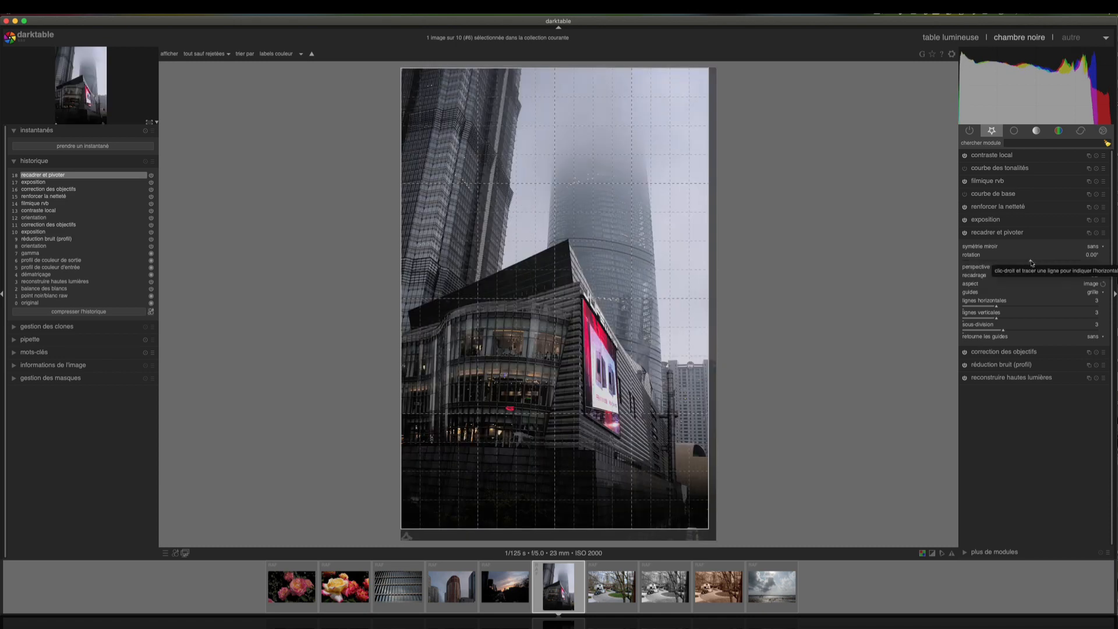
Try rotating the photo by exactly 1°, and adjust the rotation in small increments to 1.60°.
right_click(1031, 263)
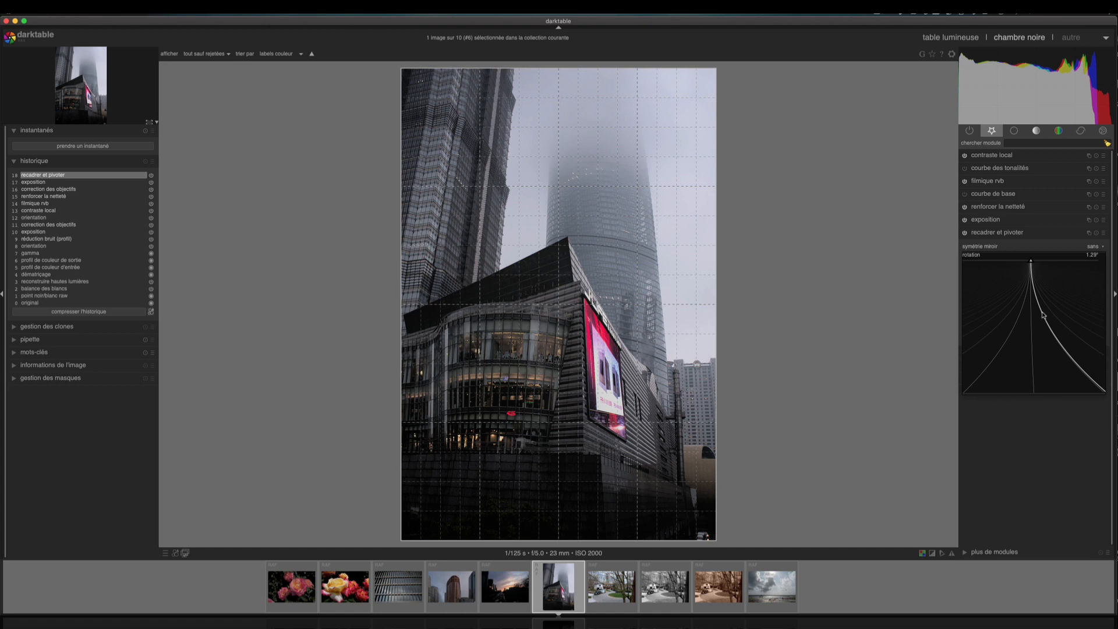
type("1")
key("Return")
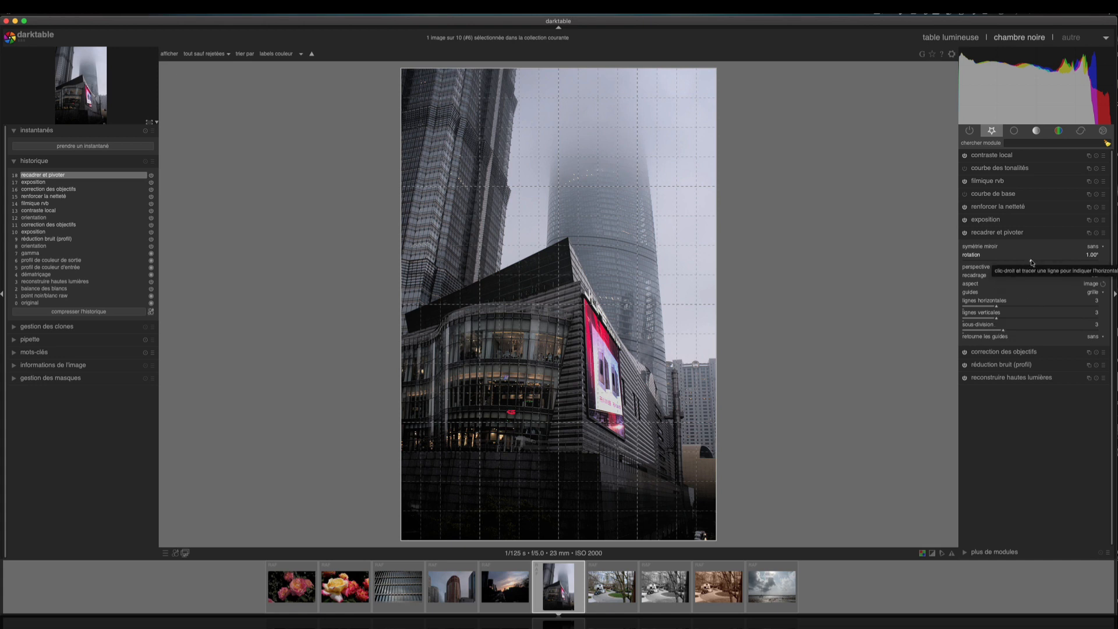
scroll(1032, 263, "up", 5)
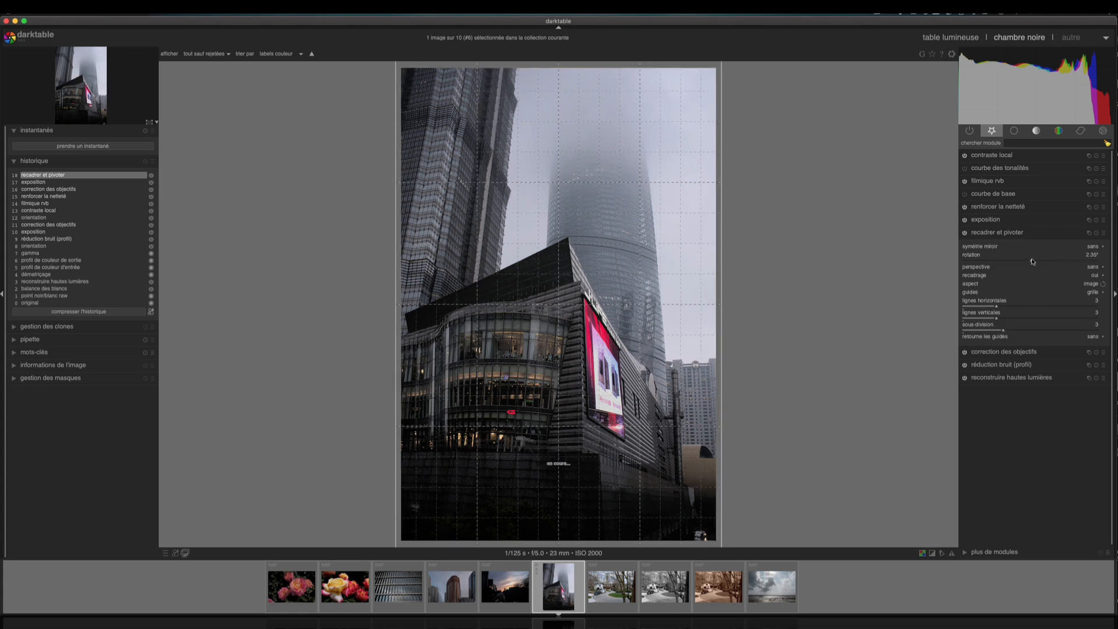
scroll(1031, 262, "down", 2)
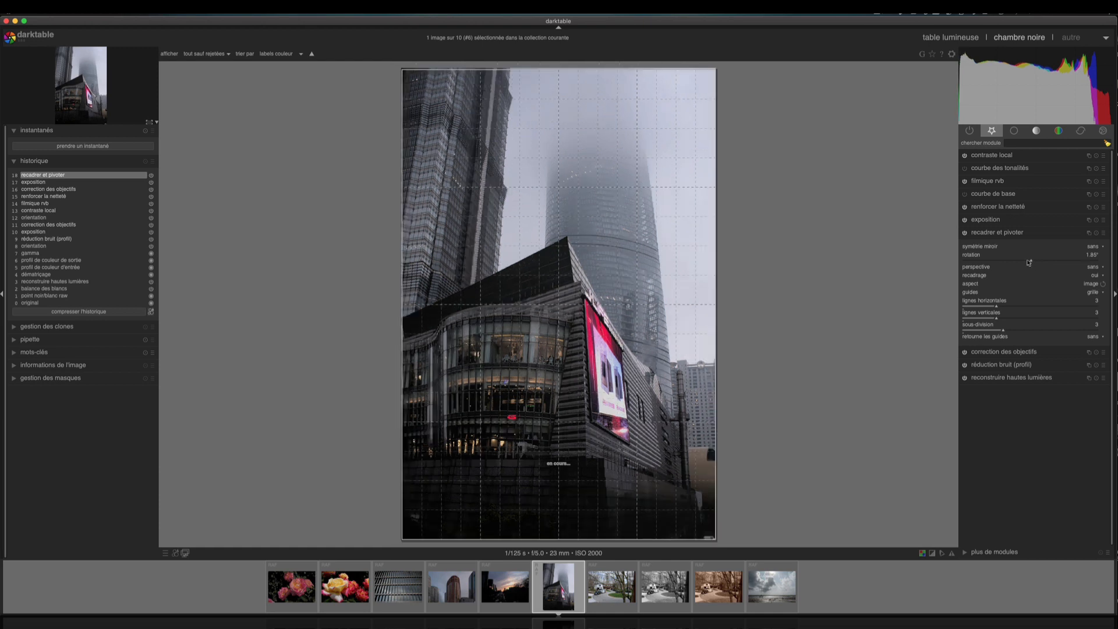
scroll(1030, 262, "down", 1)
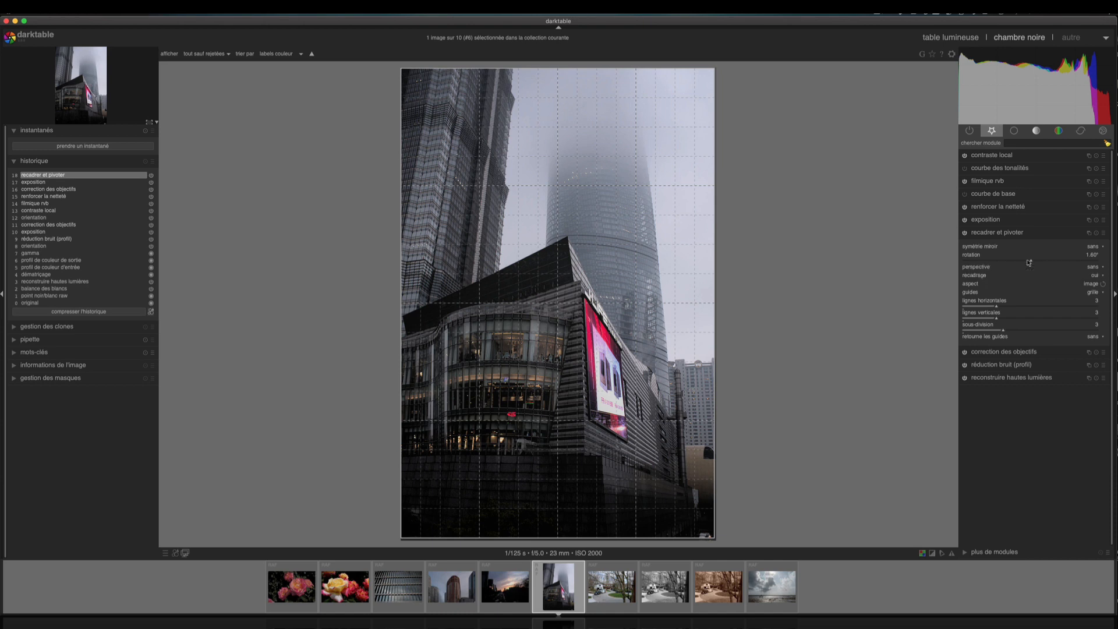
scroll(1029, 263, "down", 5)
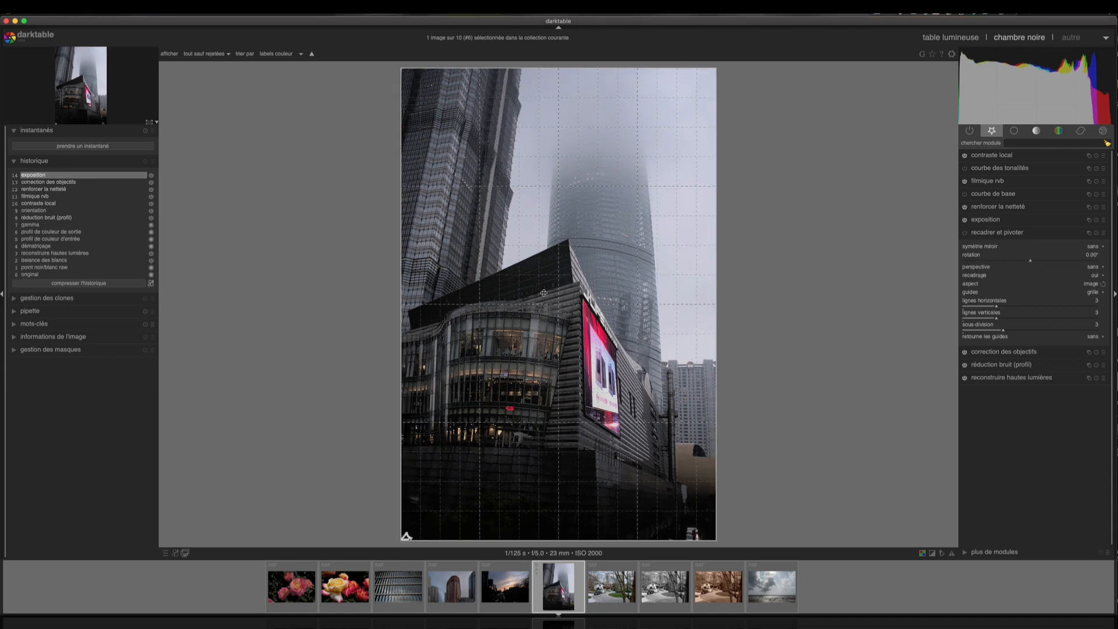
Leave the photo uncropped with the crop and rotate module off, and collapse the module.
left_click(544, 293)
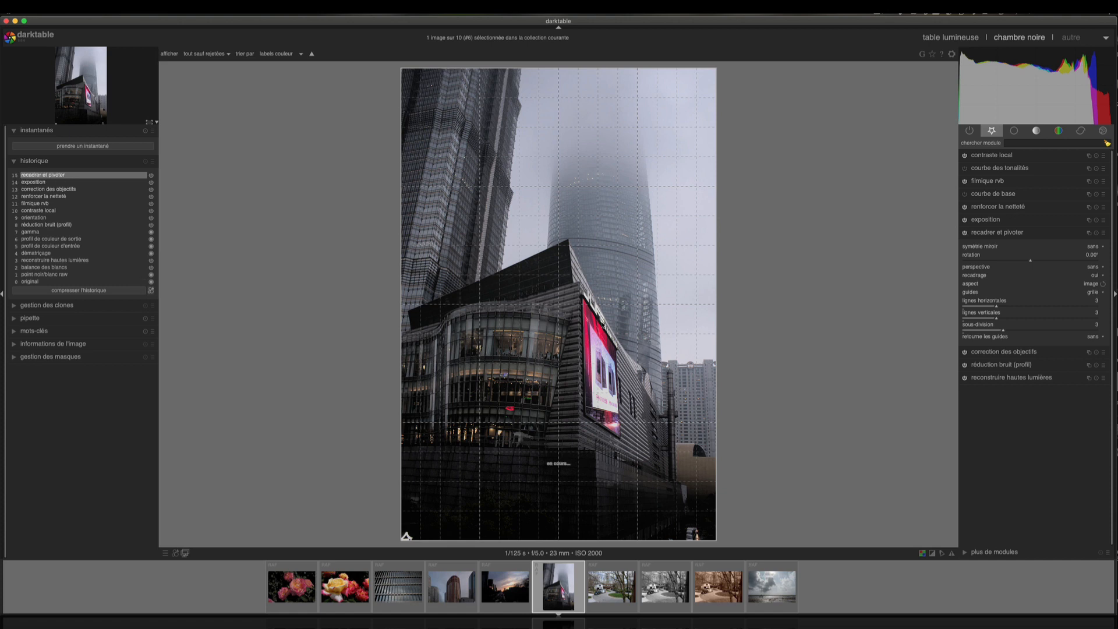
double_click(607, 317)
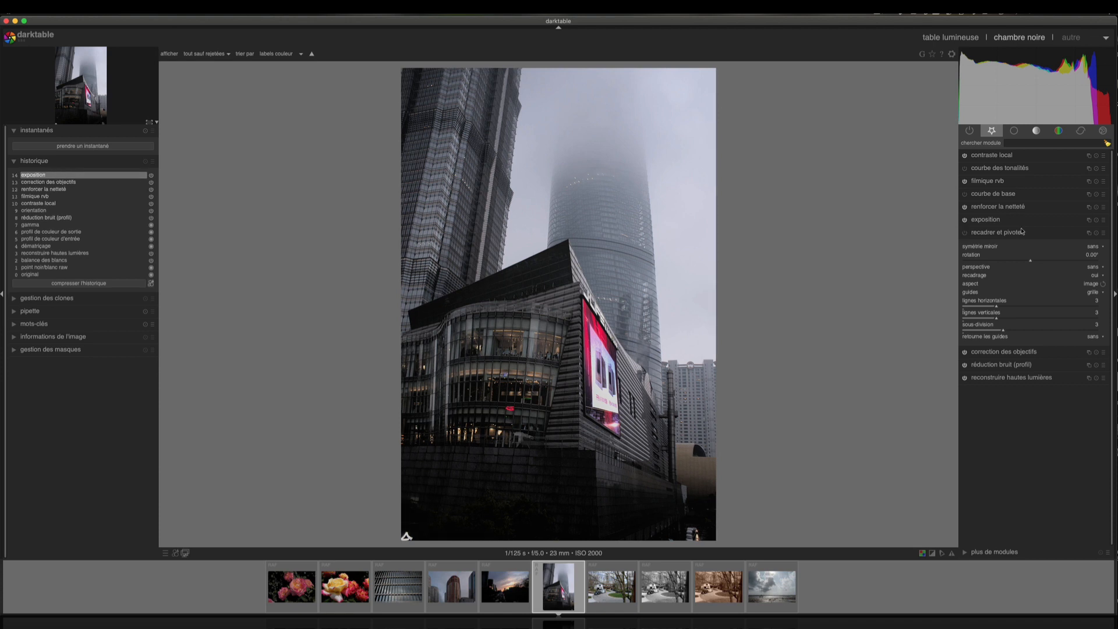
left_click(1021, 231)
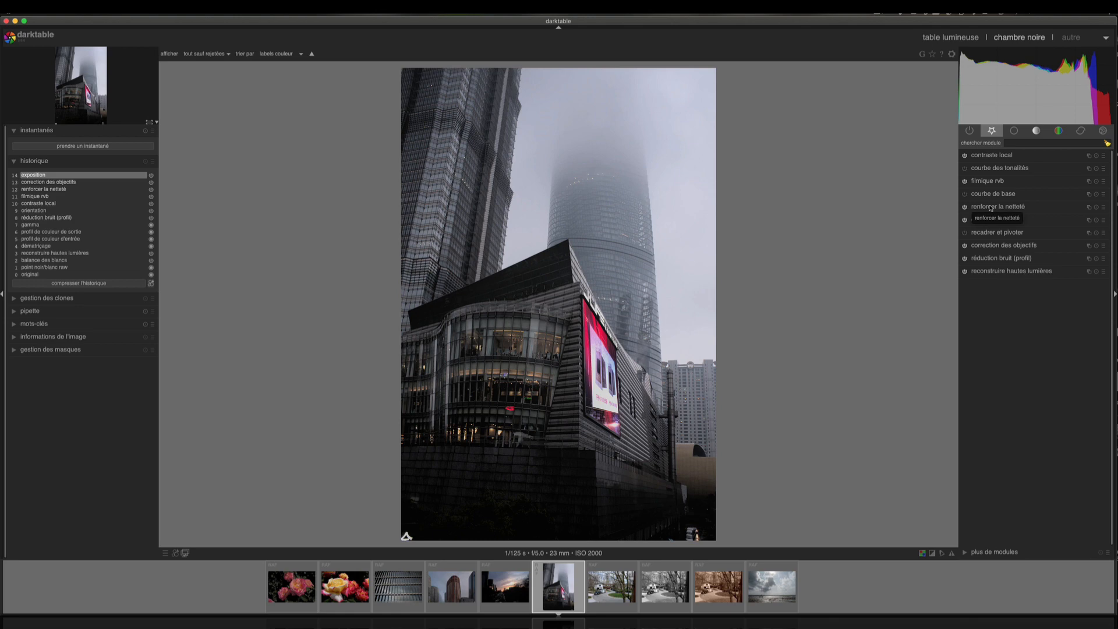
Compare the fine details around the red billboard with the sharpen module off and on, leave it on, and collapse the module.
left_click(991, 208)
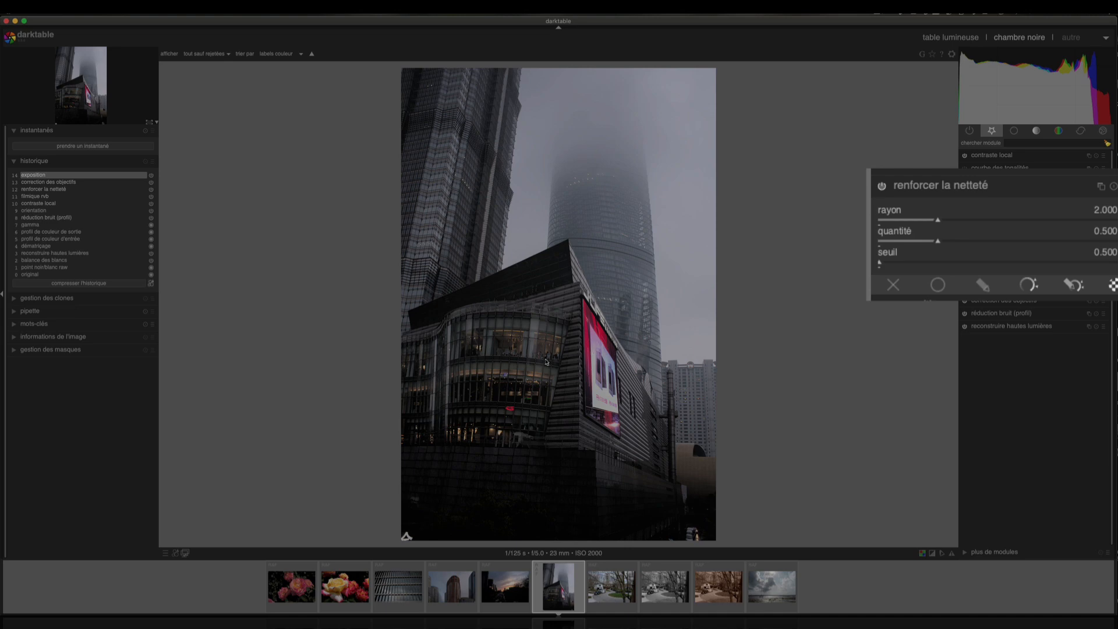
scroll(548, 361, "up", 3)
scroll(550, 357, "up", 1)
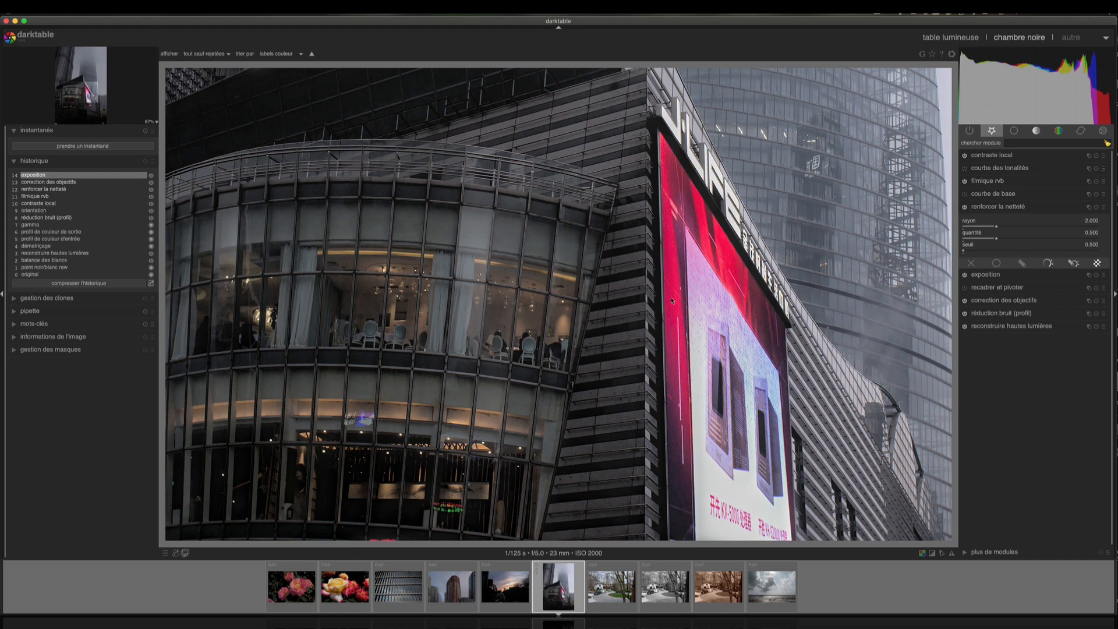
scroll(672, 301, "up", 1)
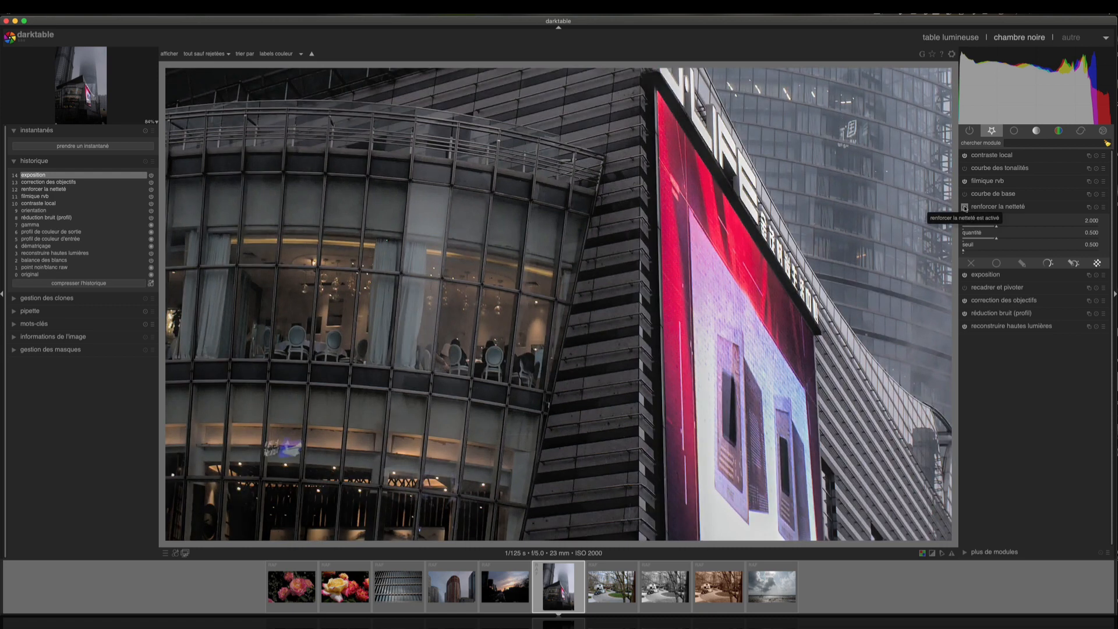
left_click(965, 207)
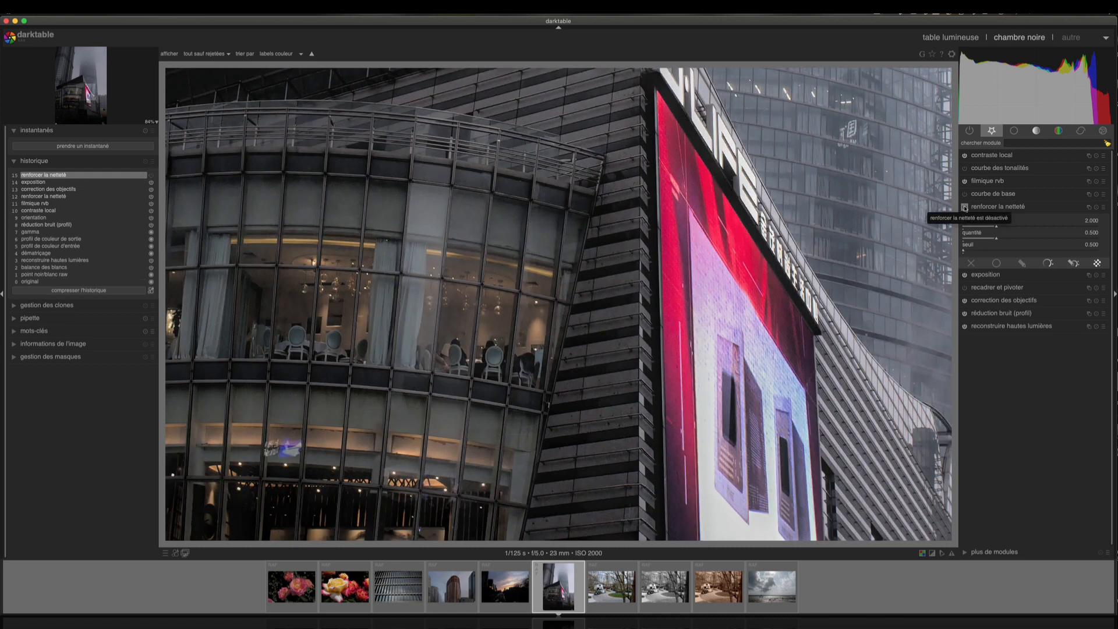
left_click(965, 208)
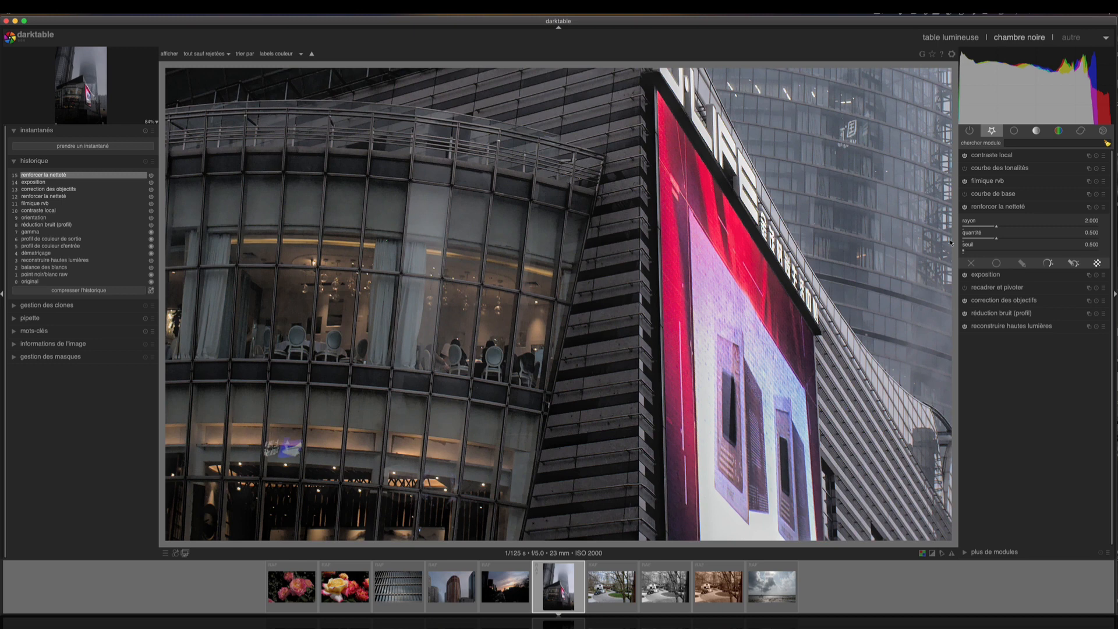
left_click(997, 208)
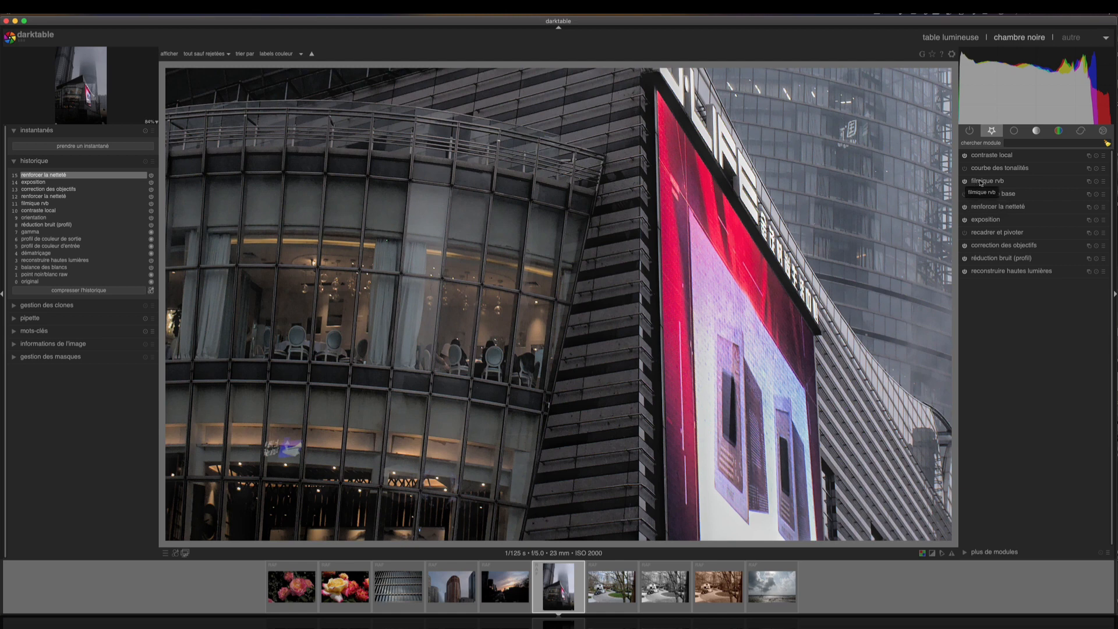
Review the scene settings of the filmic rgb module and collapse it.
left_click(983, 182)
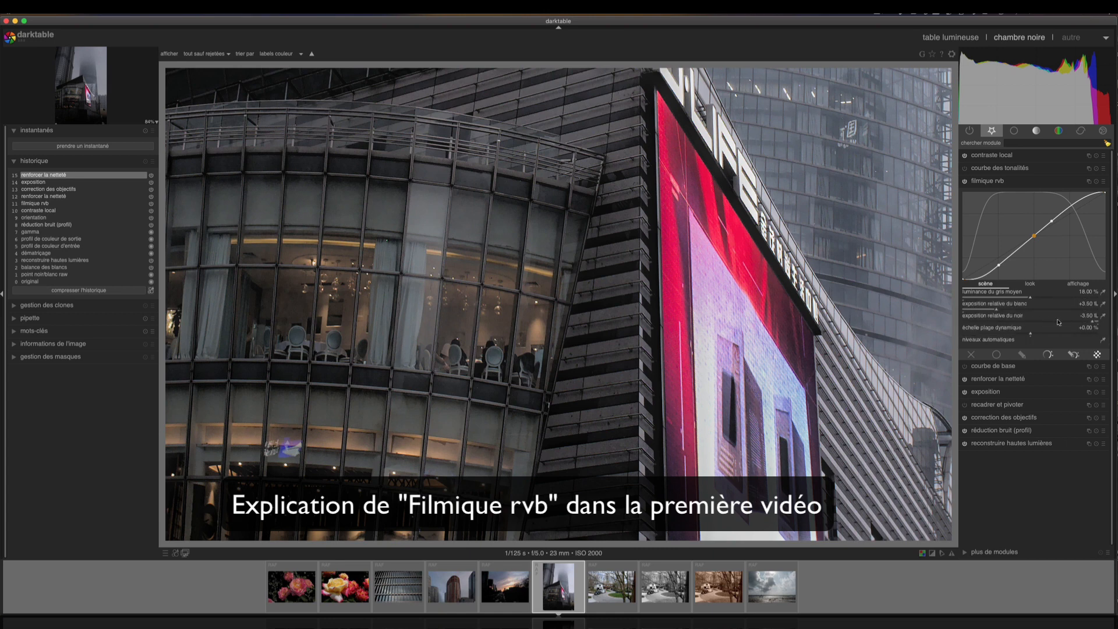
left_click(985, 182)
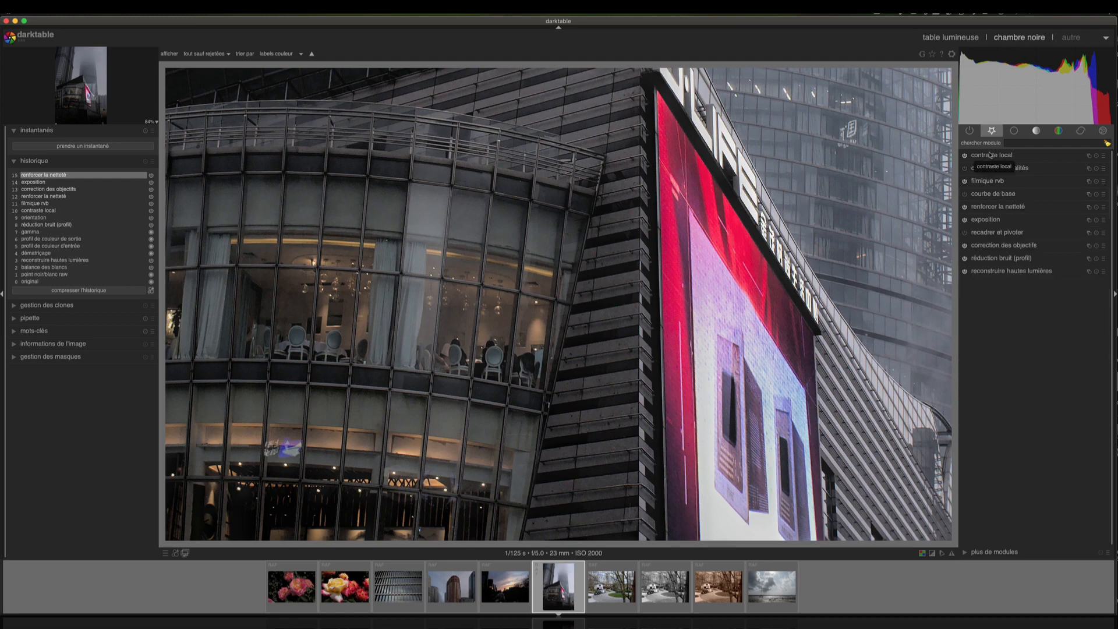
Test the local contrast detail at 178%, 119% and its default, set it to 101%, and collapse the module.
left_click(990, 155)
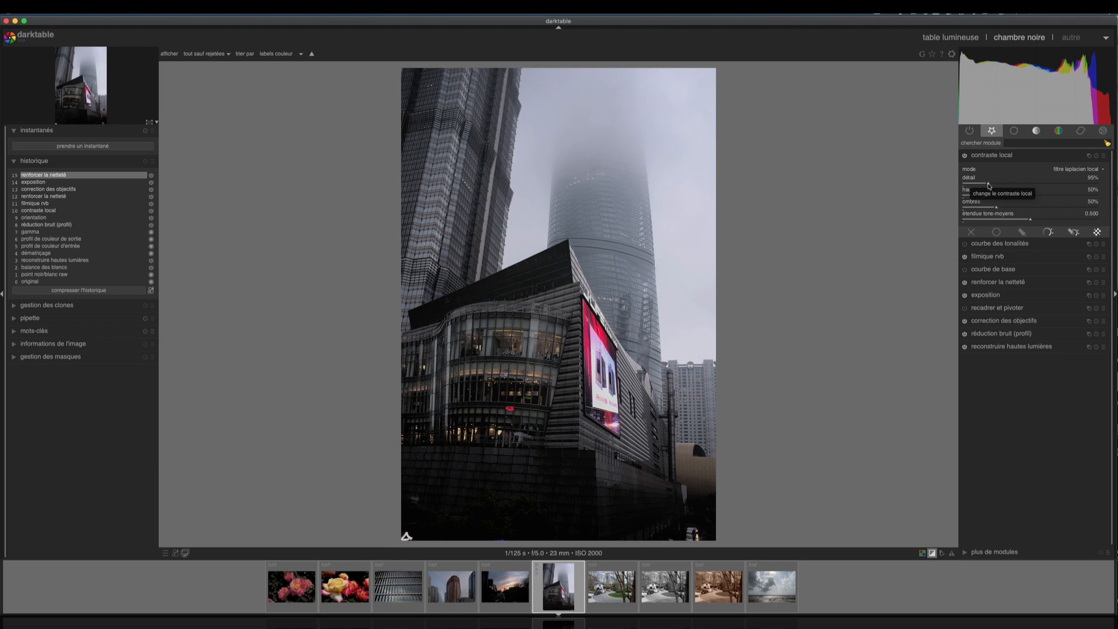
left_click_drag(989, 185, 1020, 180)
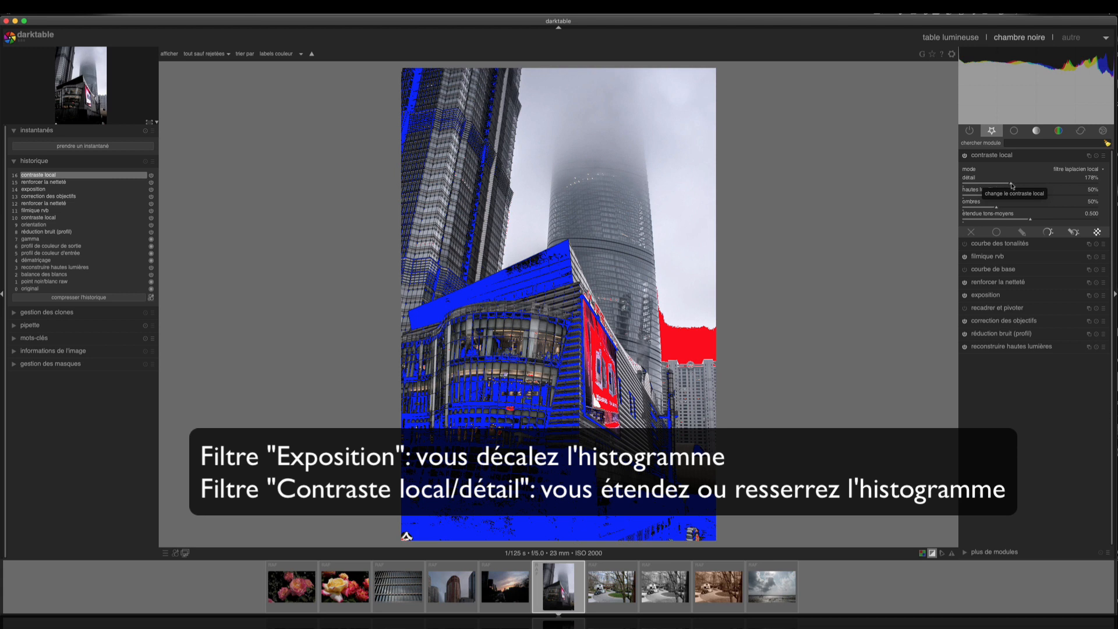
left_click_drag(1013, 185, 997, 185)
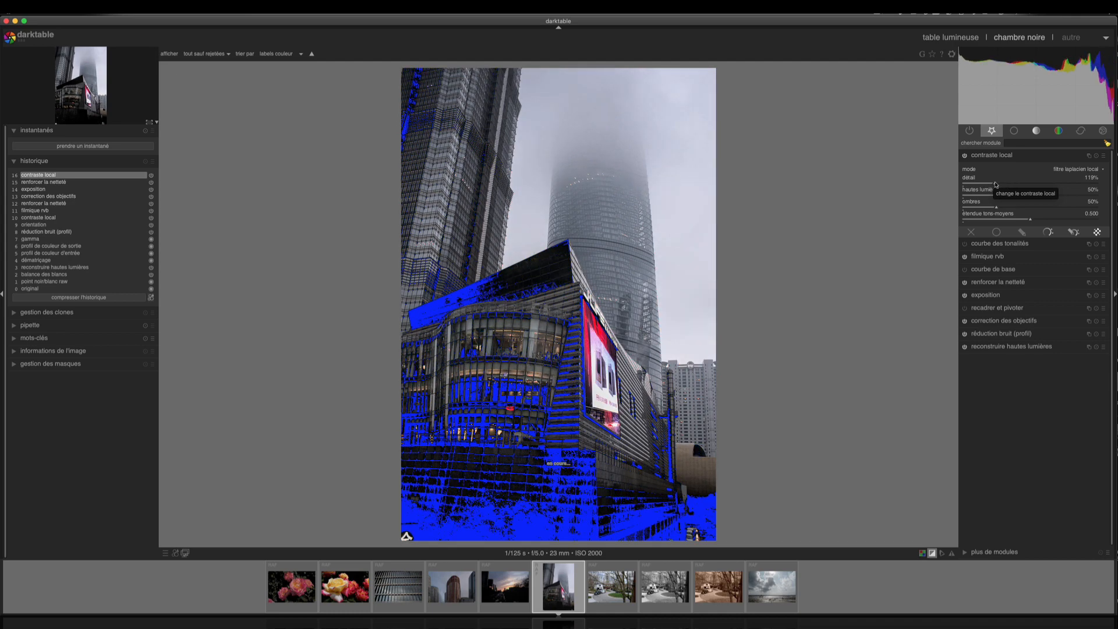
left_click_drag(996, 184, 996, 186)
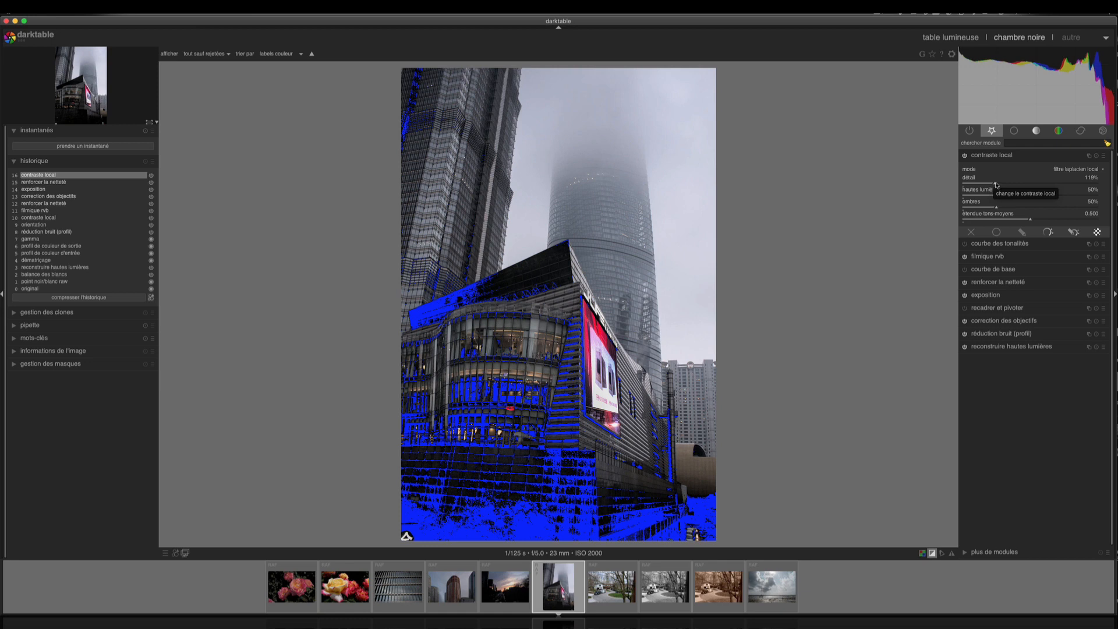
double_click(1003, 178)
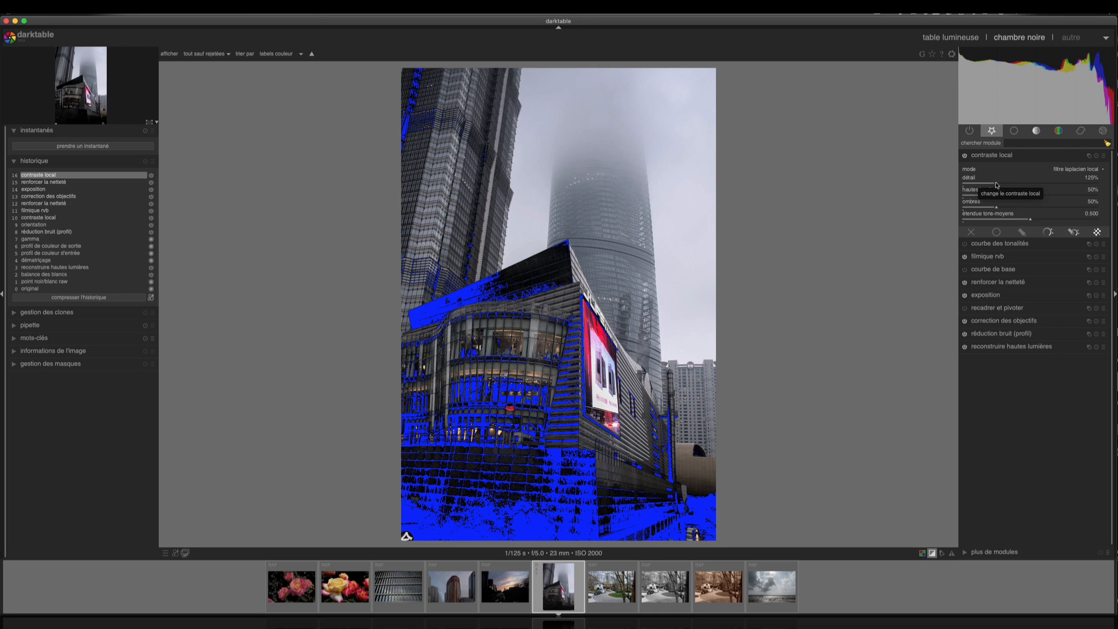
left_click_drag(996, 185, 991, 185)
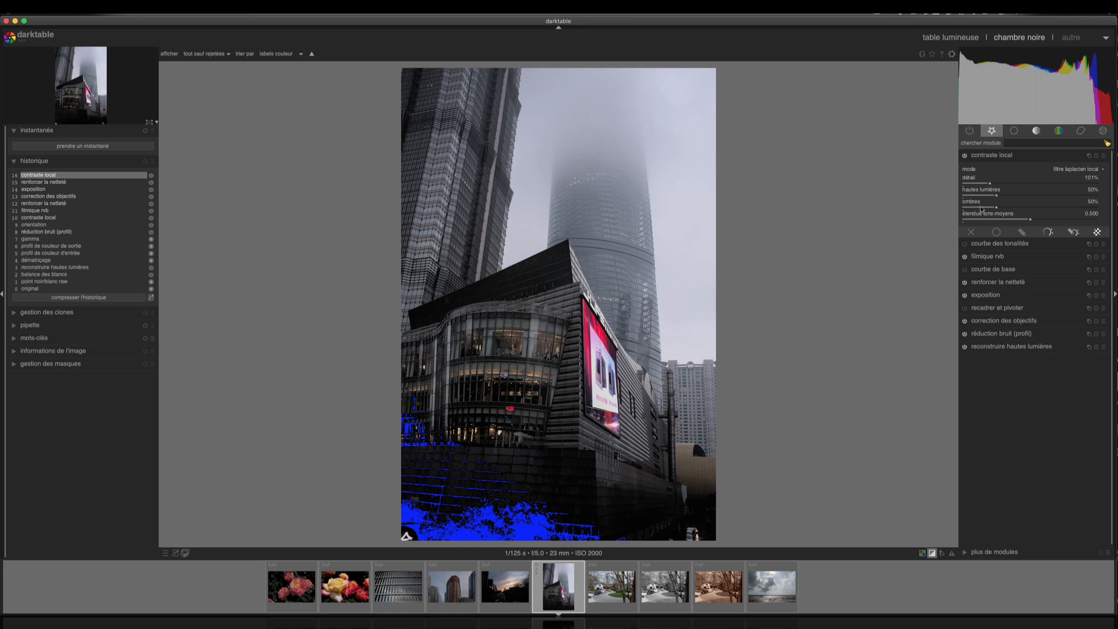
left_click(990, 155)
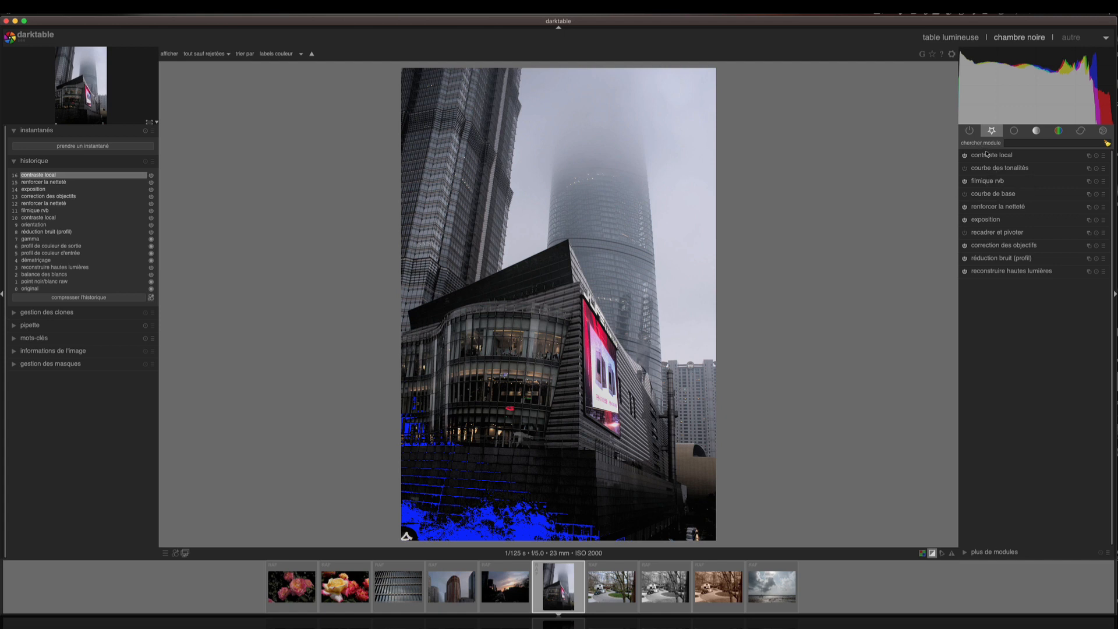
Open the tone curve module and view its color space options, keeping RGB, linked channels.
left_click(995, 170)
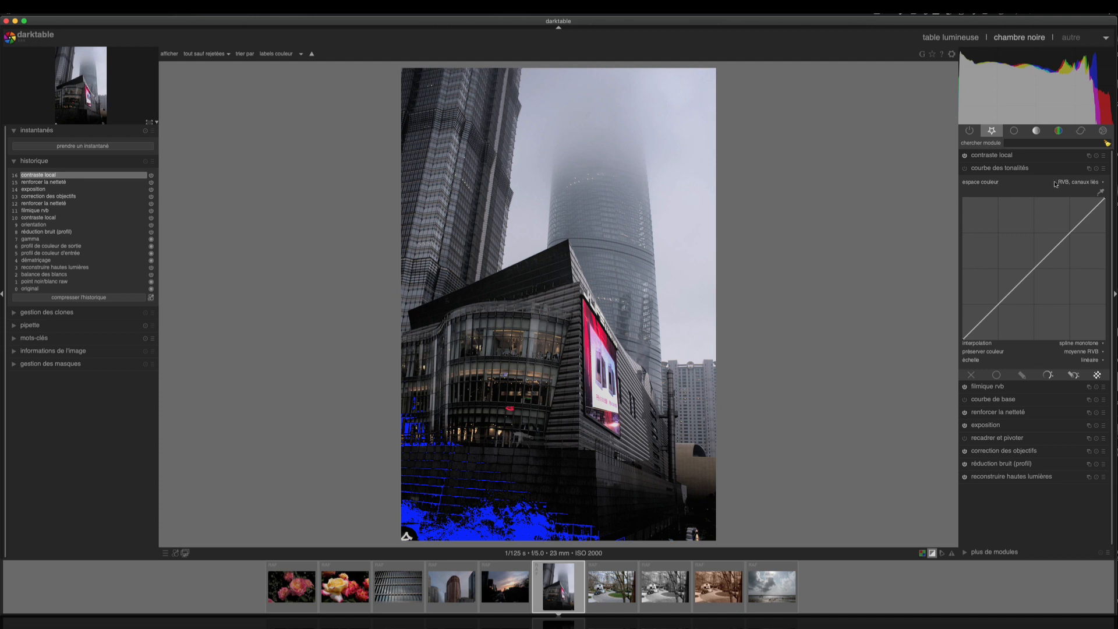
left_click(1104, 184)
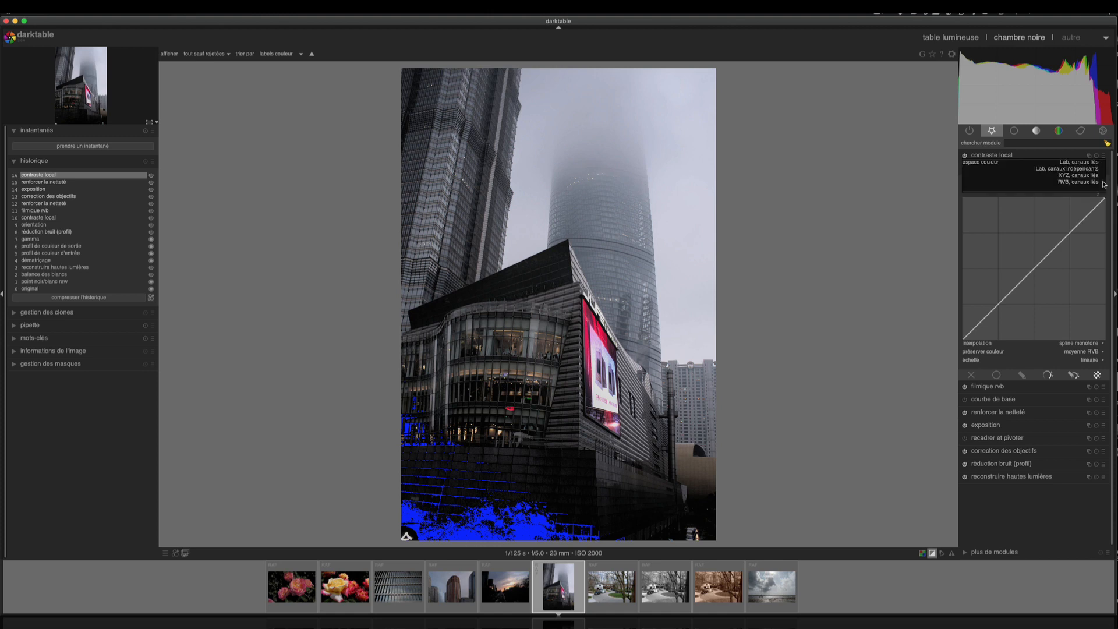
left_click(1056, 205)
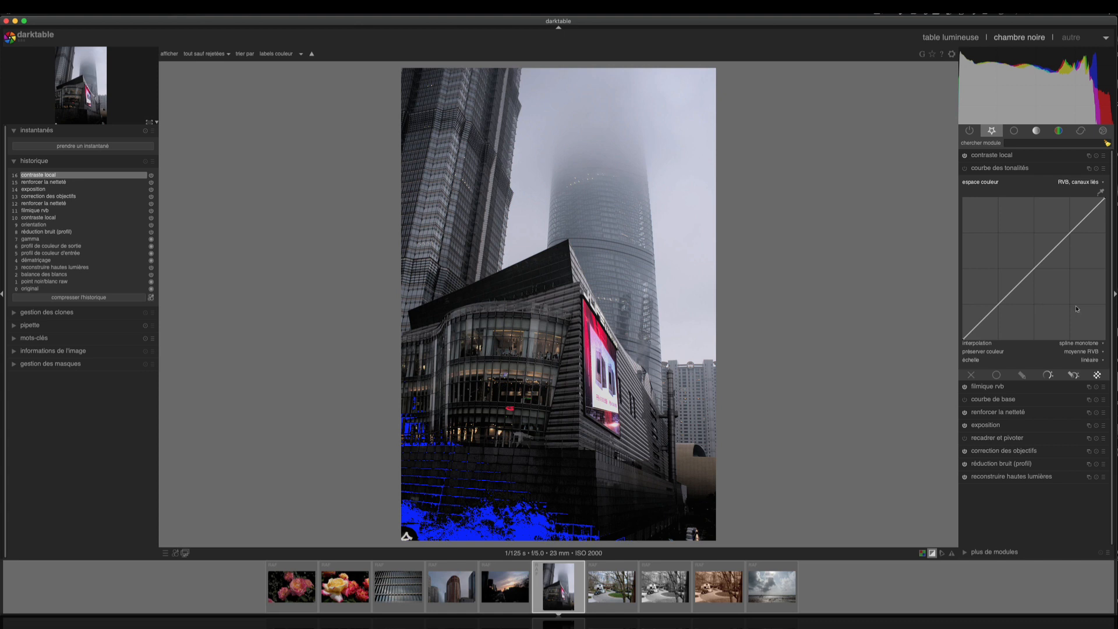
Try brightening the photo by adding an upper tone curve point and raising it to about 75.8 / 87.0, and reset the curve to a straight line.
left_click(1071, 236)
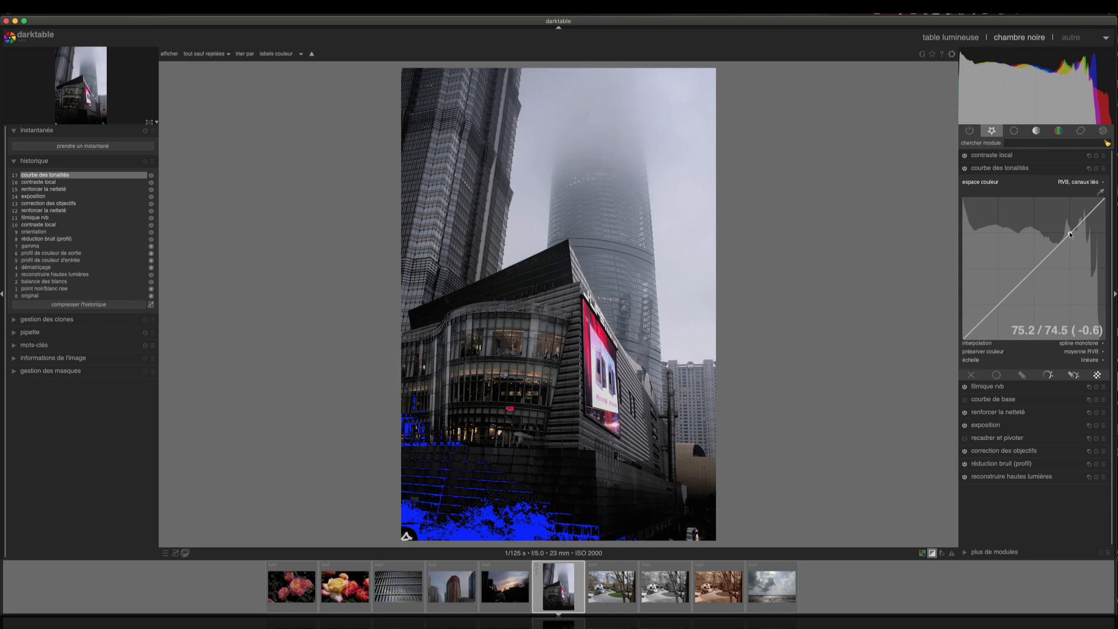
left_click_drag(1070, 235, 1069, 218)
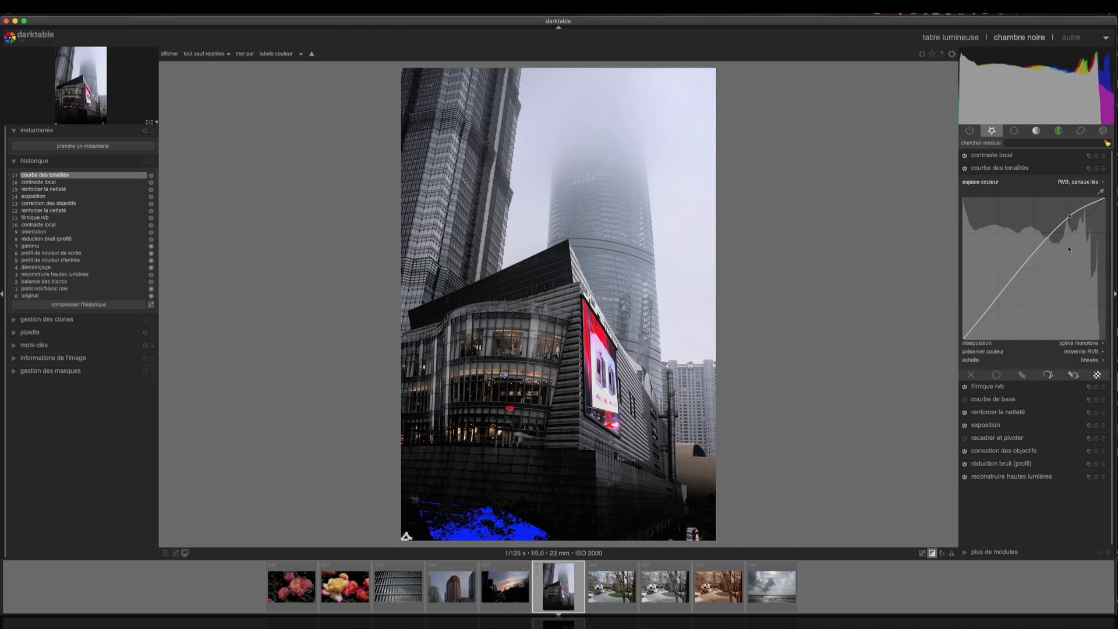
mouse_move(1070, 218)
left_click_drag(1070, 220, 1071, 214)
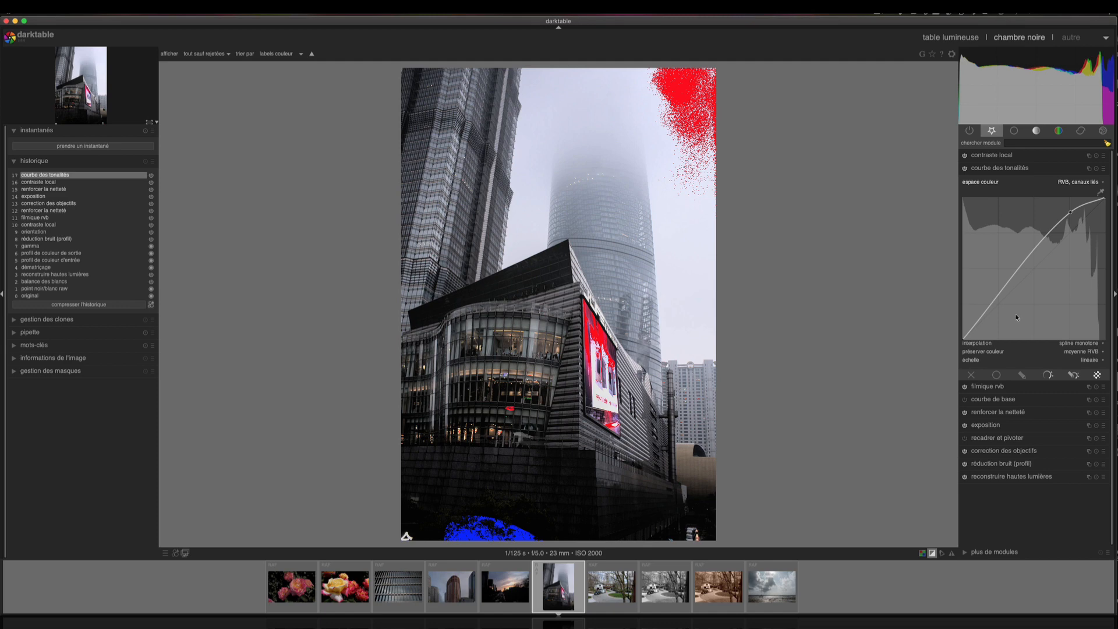
left_click_drag(1070, 214, 1071, 217)
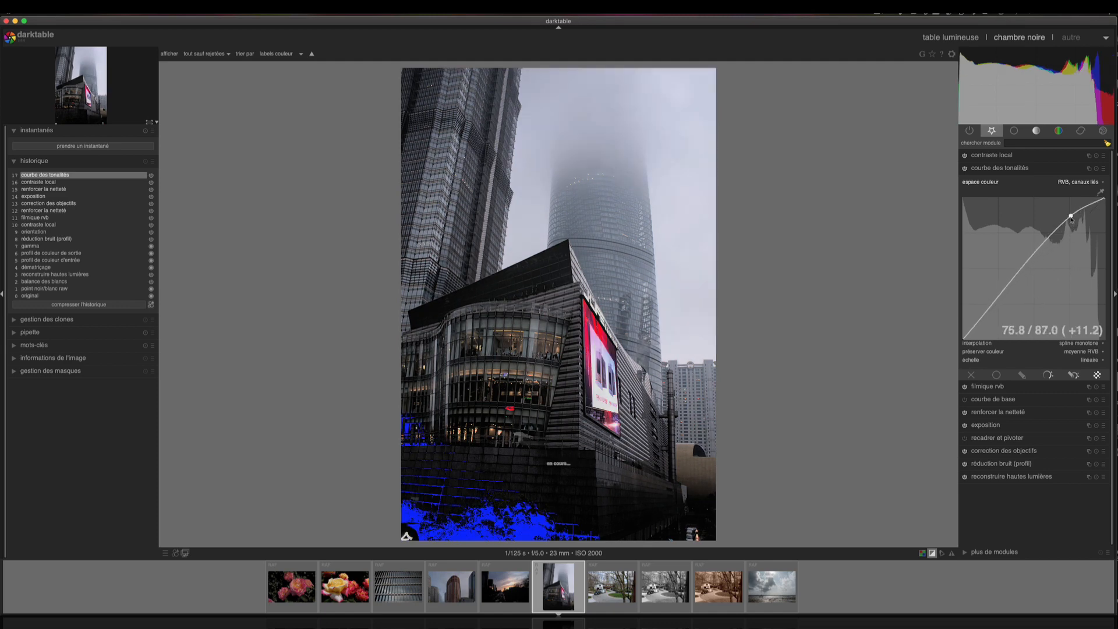
right_click(1071, 217)
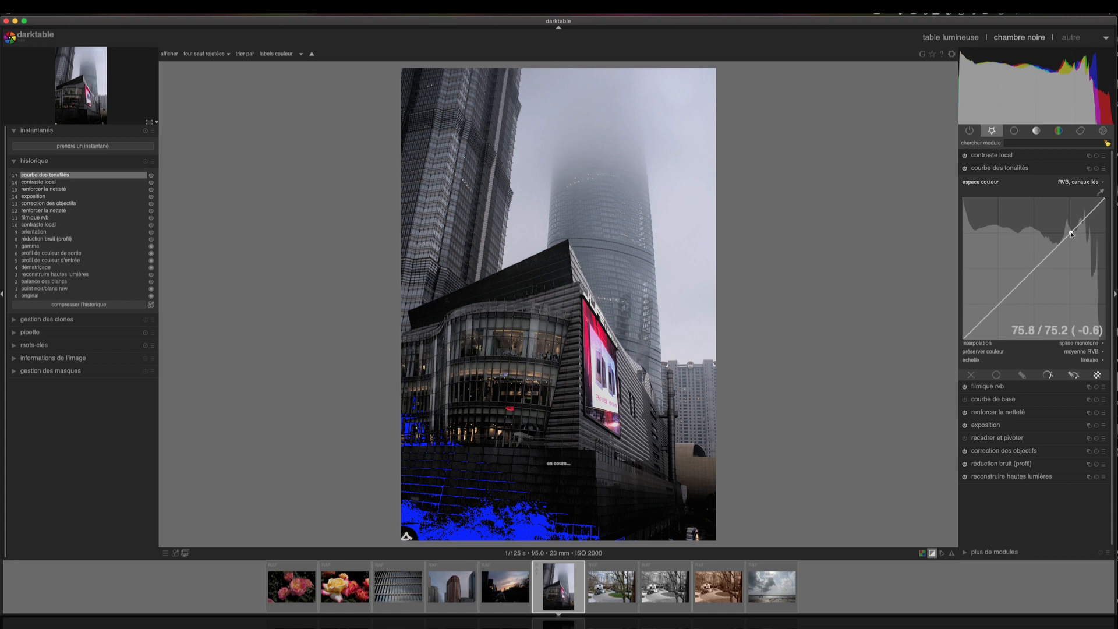
Try darkening the photo by pulling the upper part of the tone curve far down, reset the curve, and collapse the module.
left_click(1072, 236)
left_click_drag(1072, 236, 1071, 270)
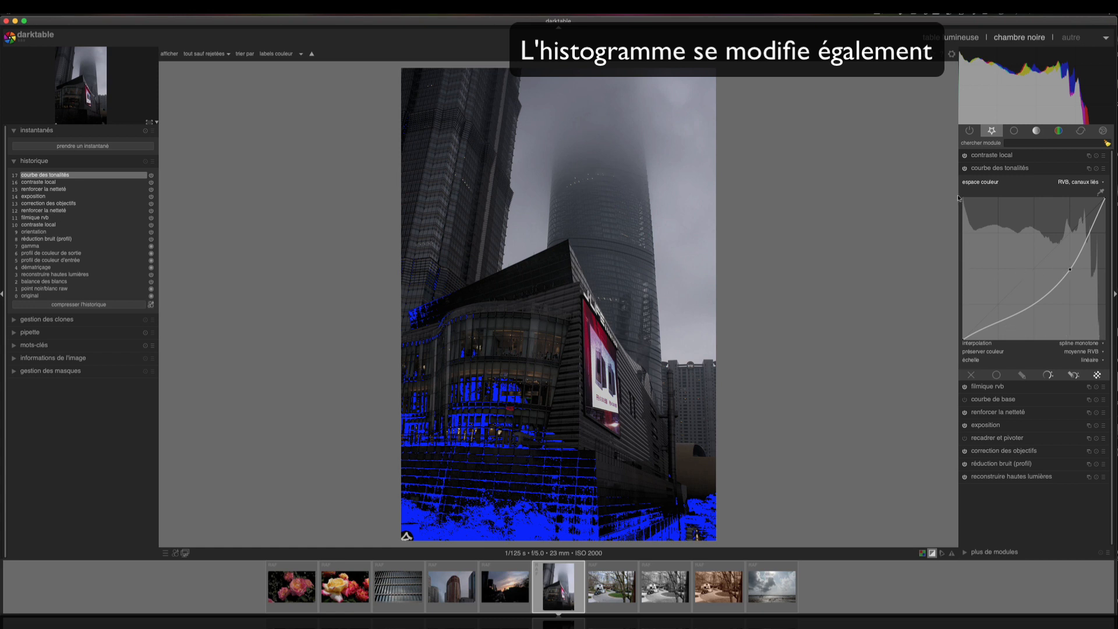
left_click_drag(1070, 269, 1069, 300)
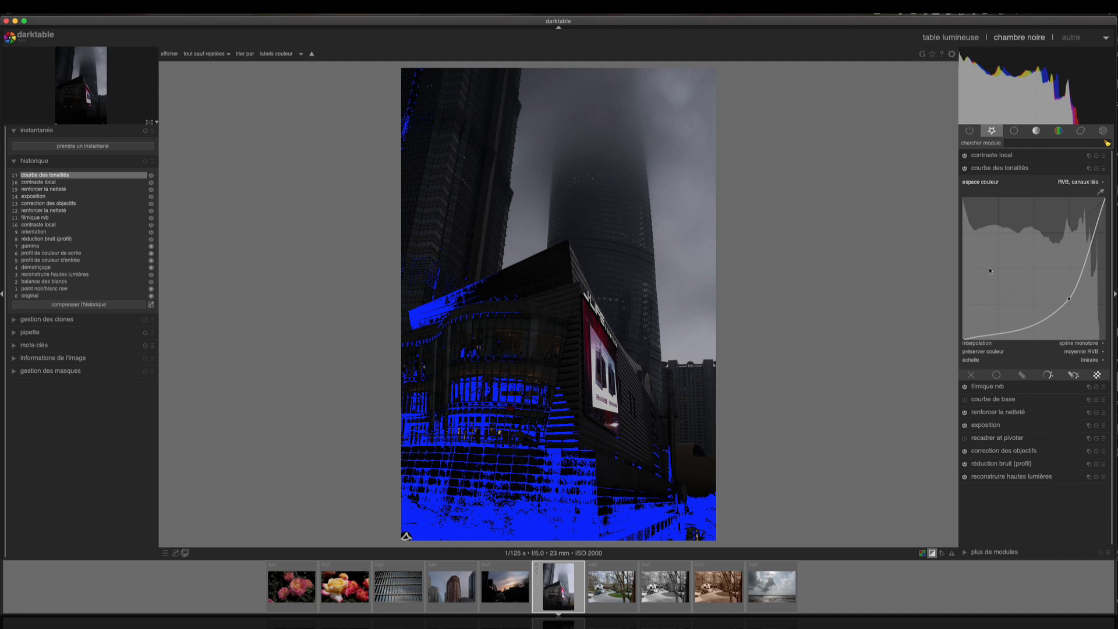
double_click(1069, 300)
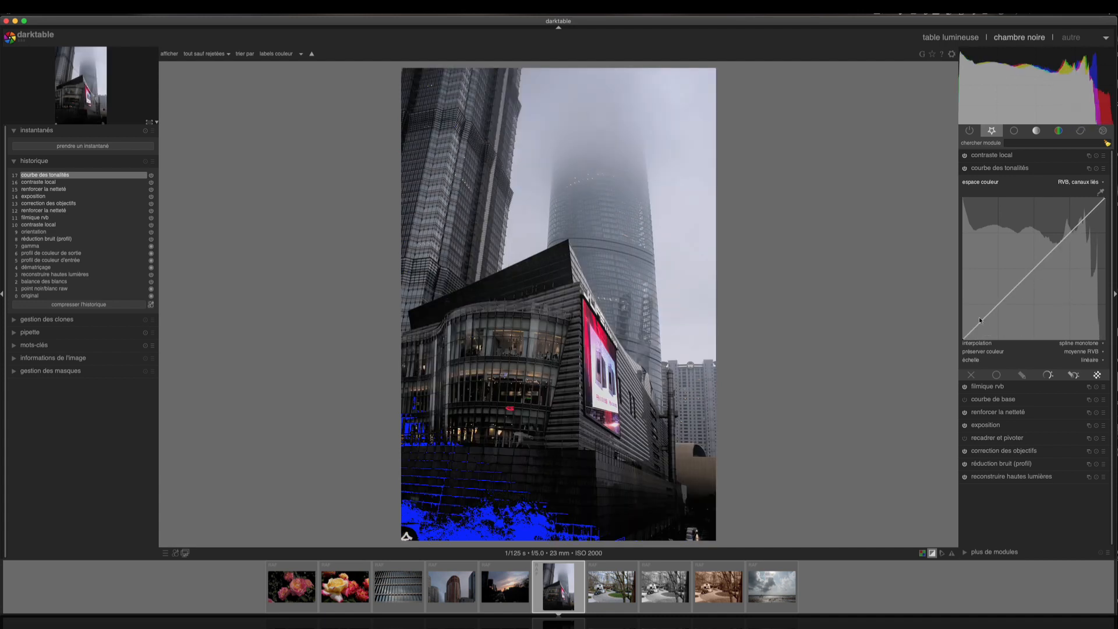
left_click(1009, 168)
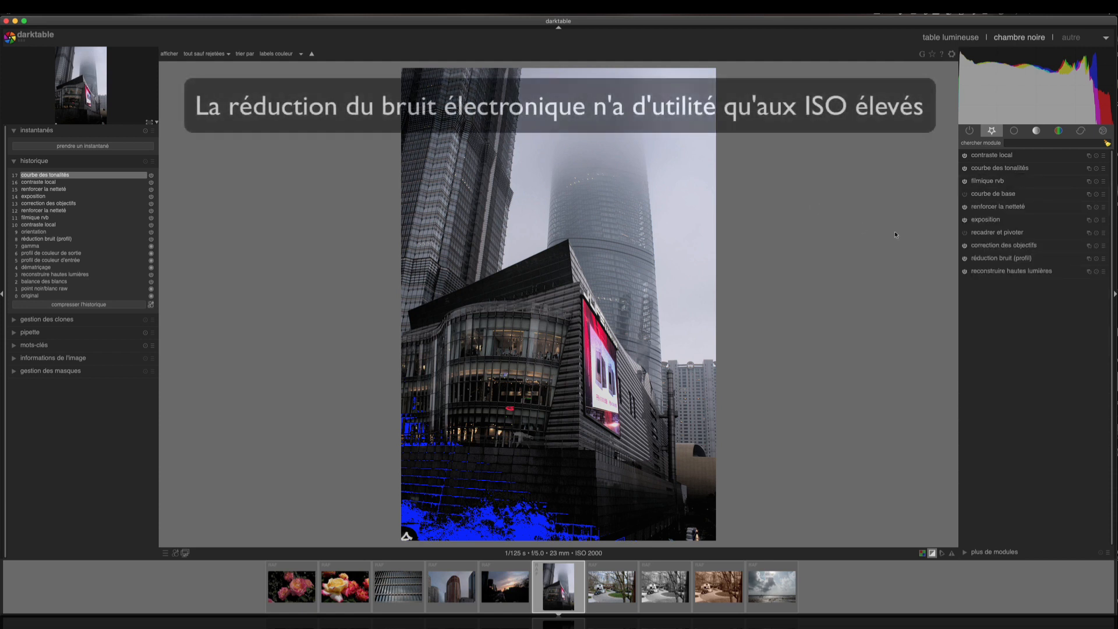
Compare the noise on the dark wall below the billboard with the profiled denoise module off and on, leaving it on.
left_click(1009, 260)
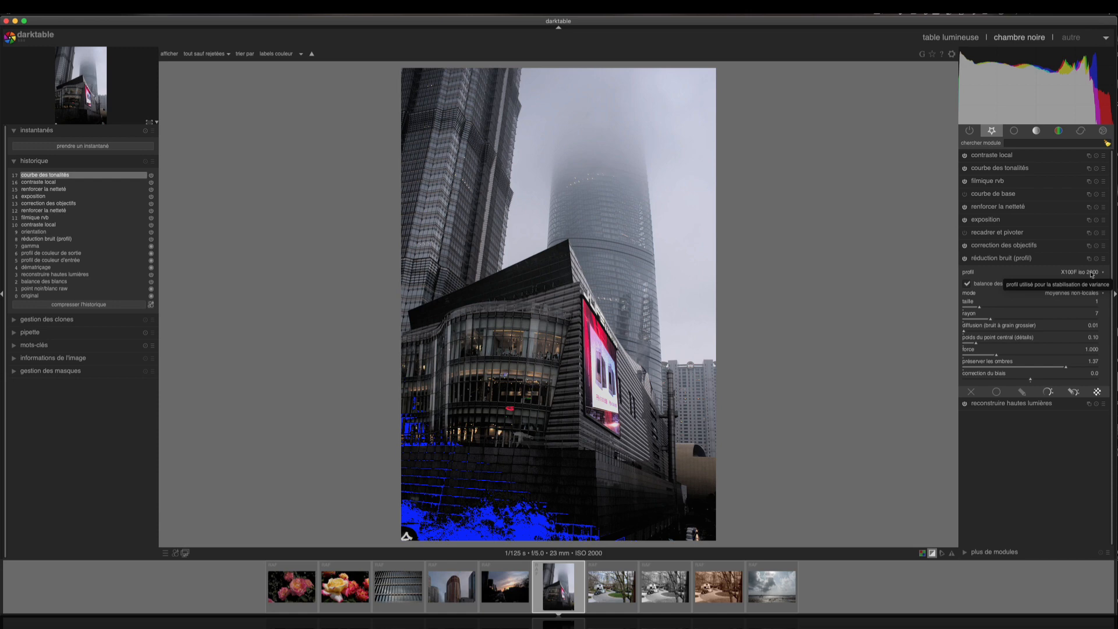
scroll(676, 447, "up", 3)
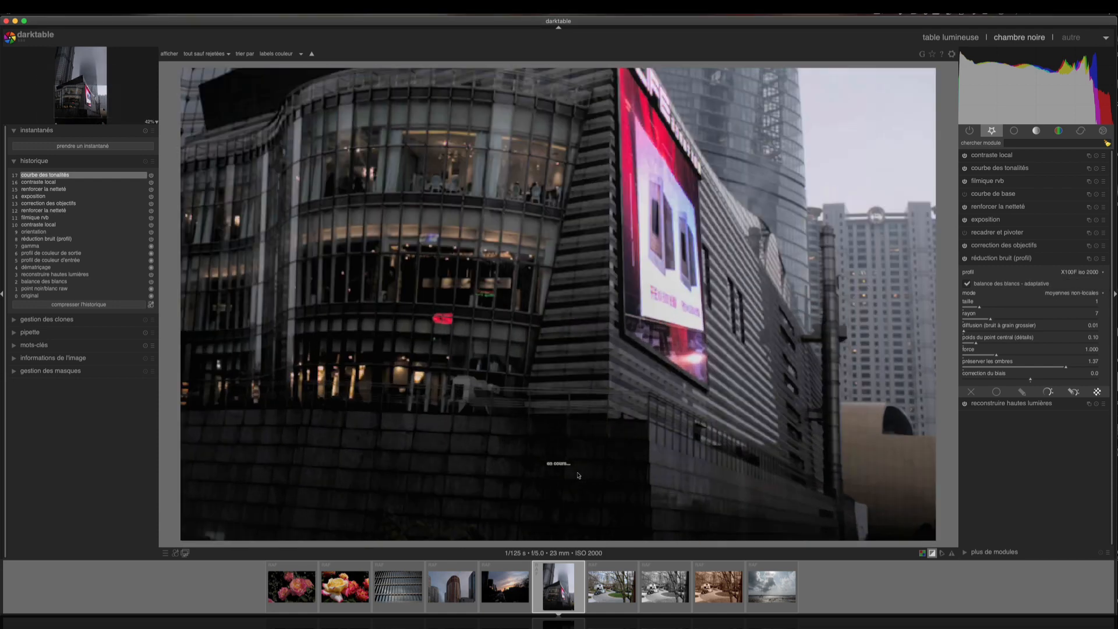
scroll(677, 446, "up", 3)
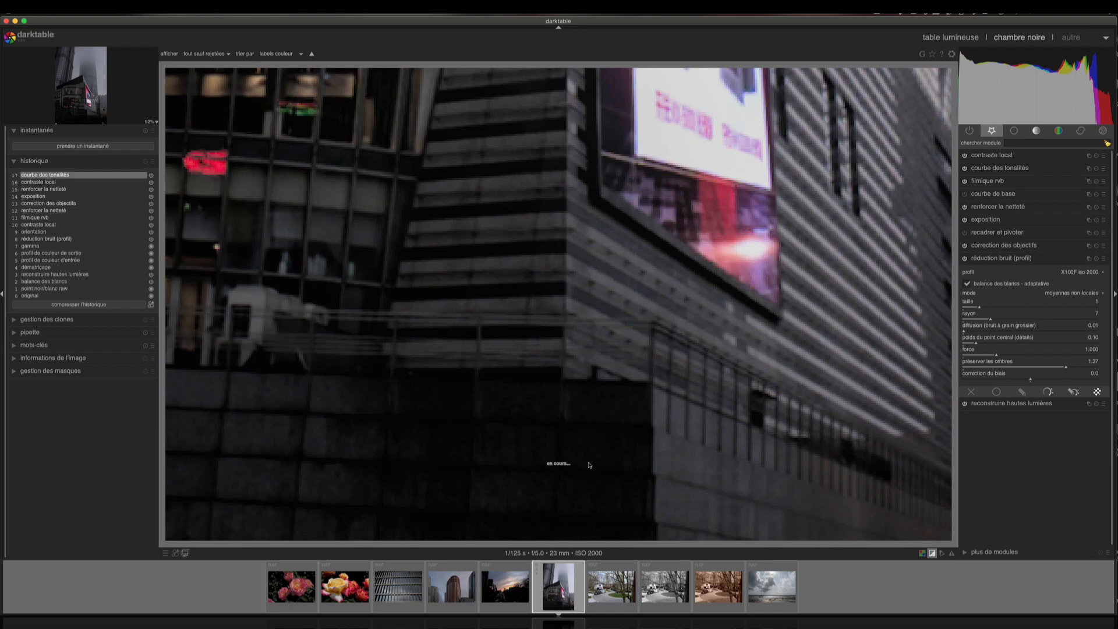
left_click_drag(586, 462, 607, 326)
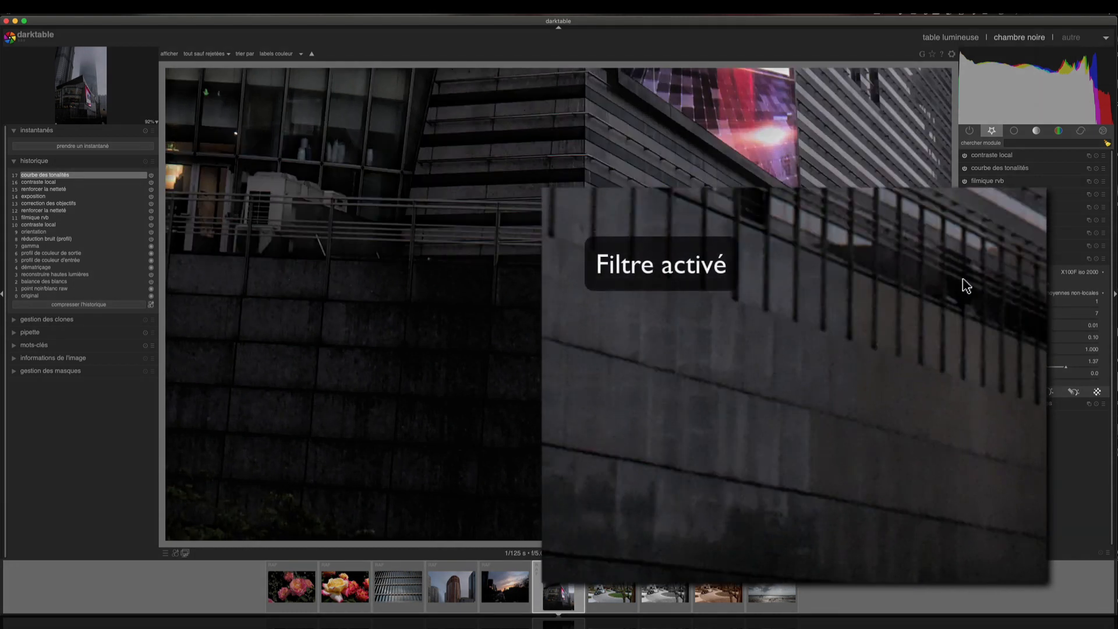
left_click(965, 258)
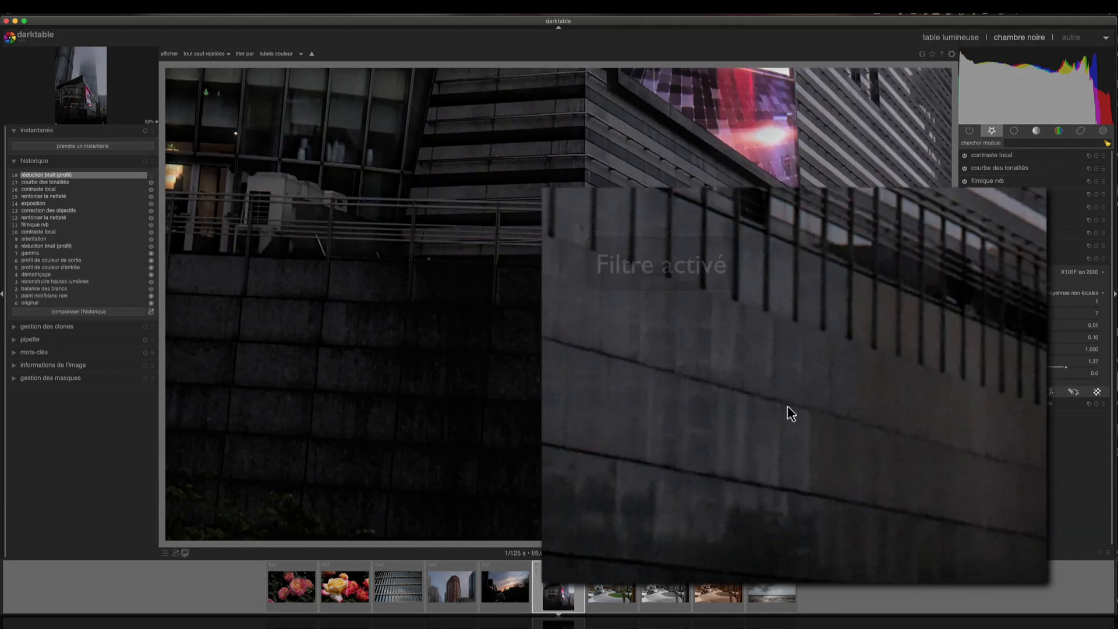
scroll(677, 380, "up", 1)
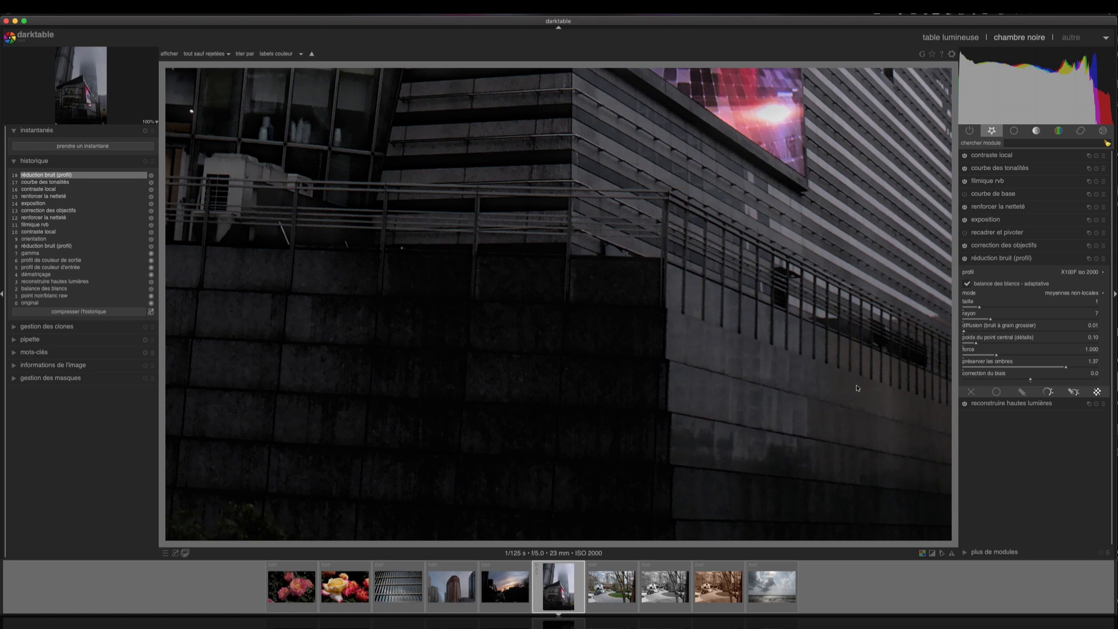
Examine the denoised dark wall and railings below the billboard at 100% and in the full photo.
scroll(858, 388, "down", 2)
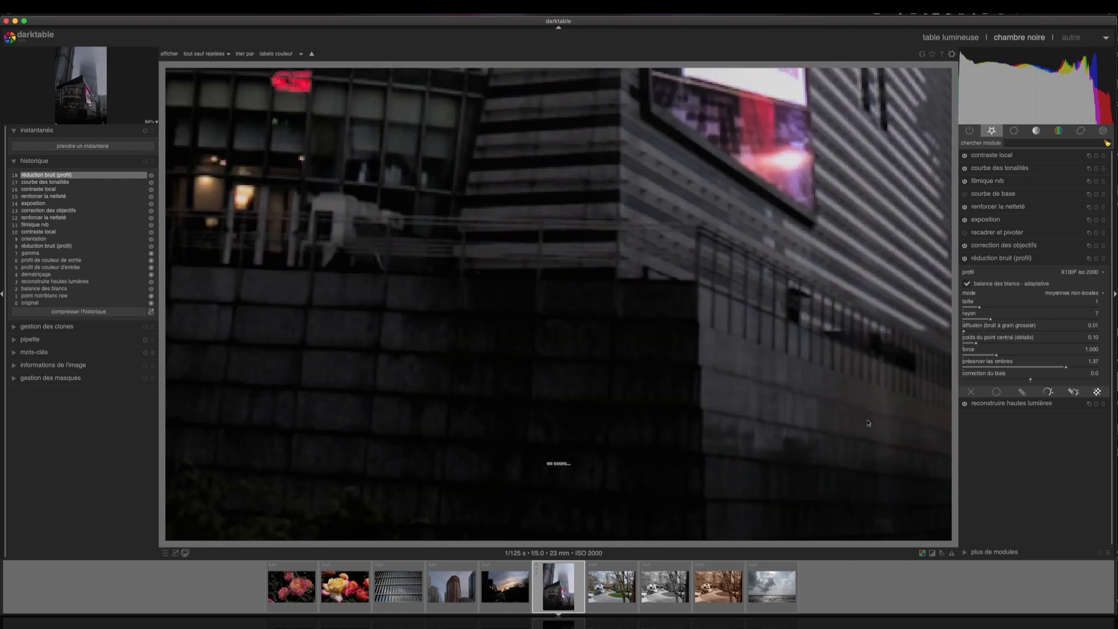
scroll(896, 412, "down", 4)
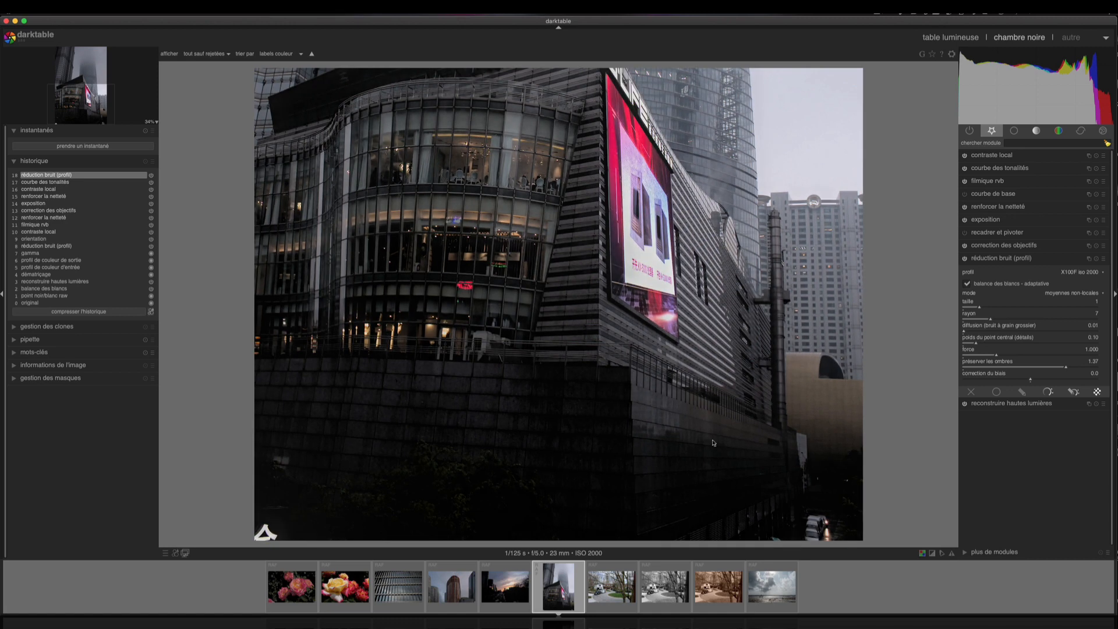
scroll(699, 449, "down", 1)
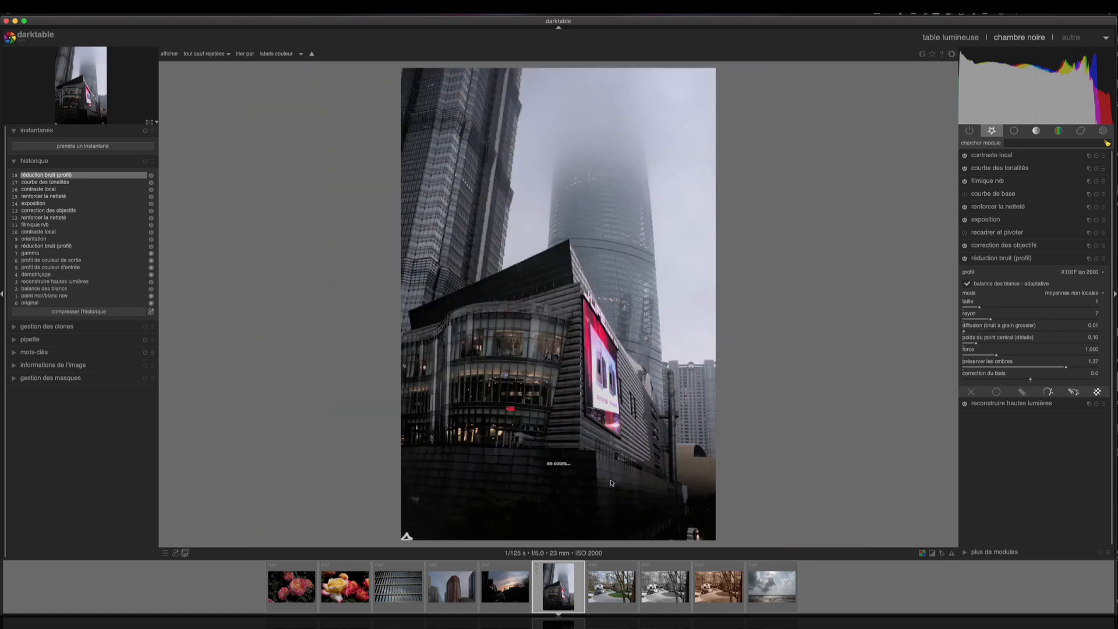
scroll(635, 480, "up", 5)
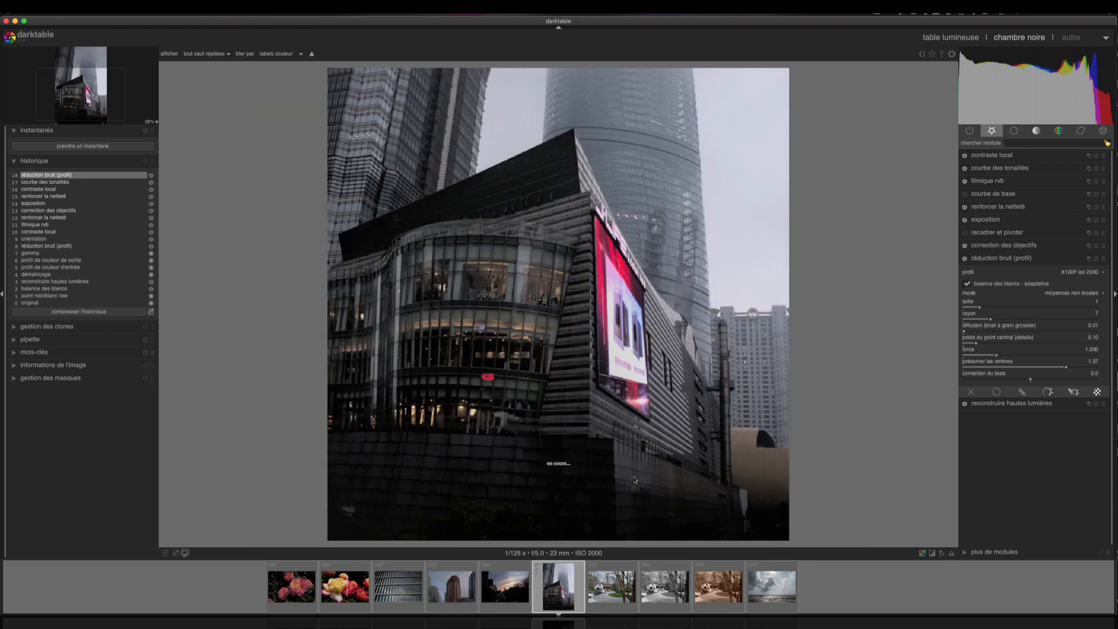
scroll(782, 475, "up", 1)
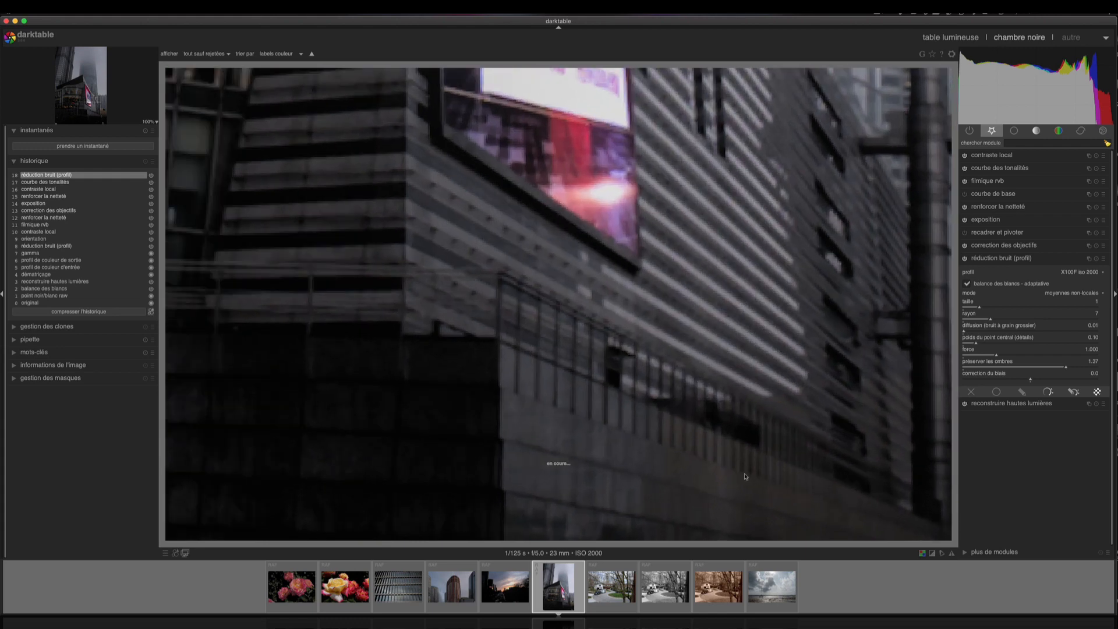
left_click_drag(727, 492, 722, 416)
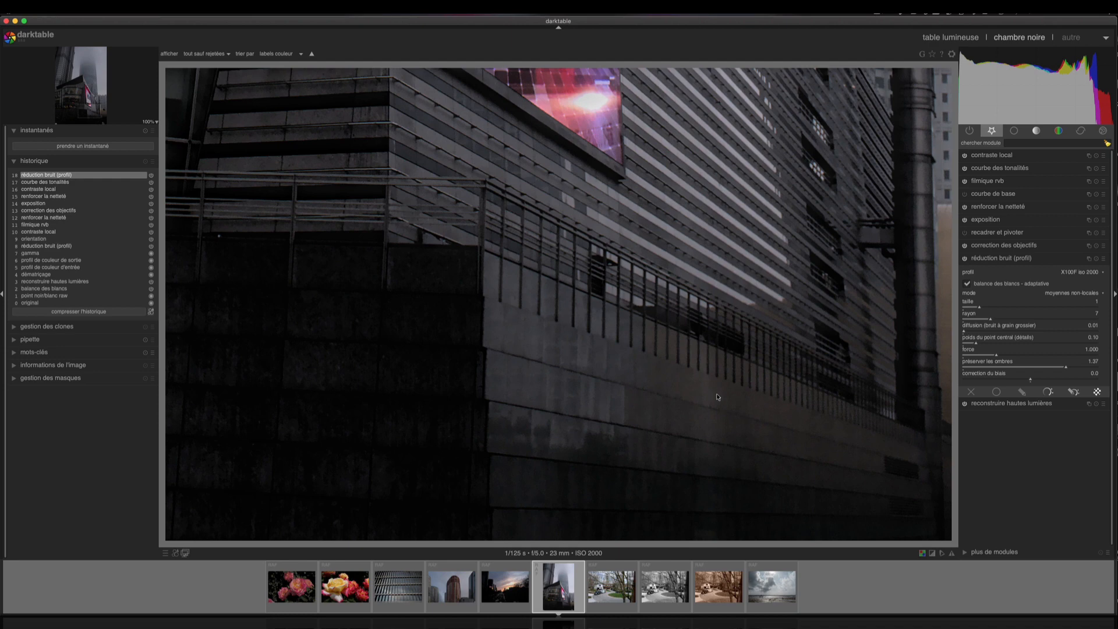
scroll(721, 406, "down", 4)
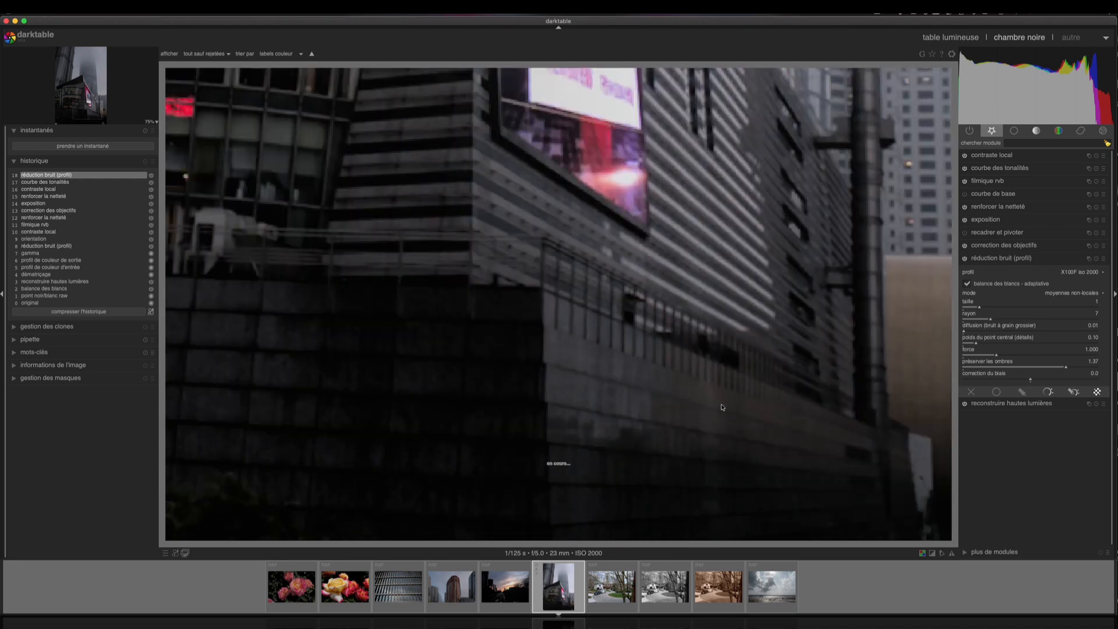
scroll(751, 431, "down", 2)
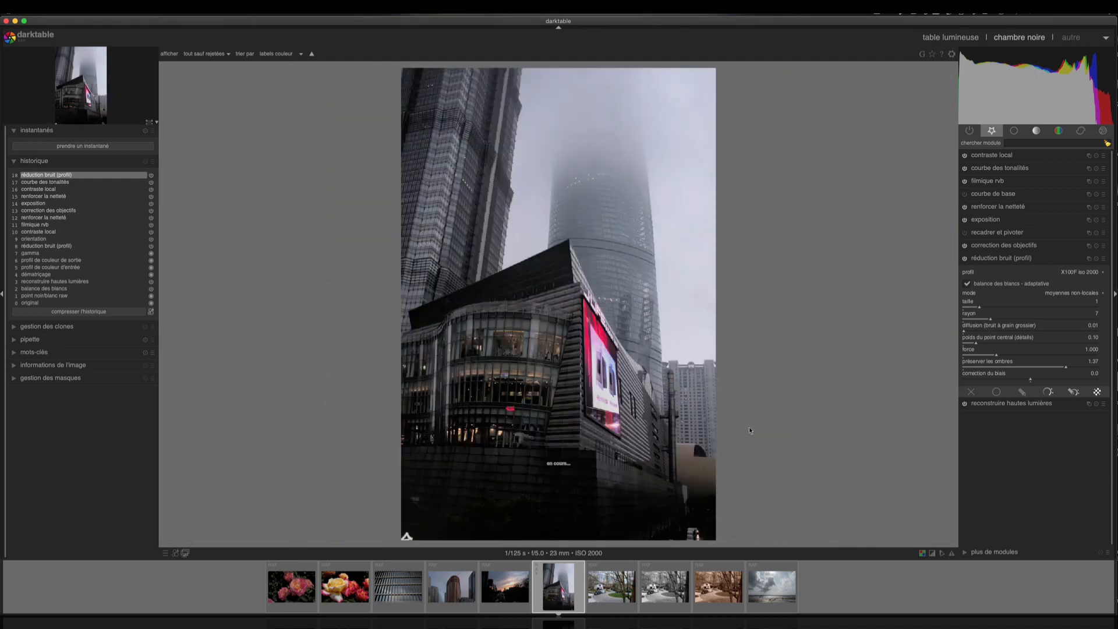